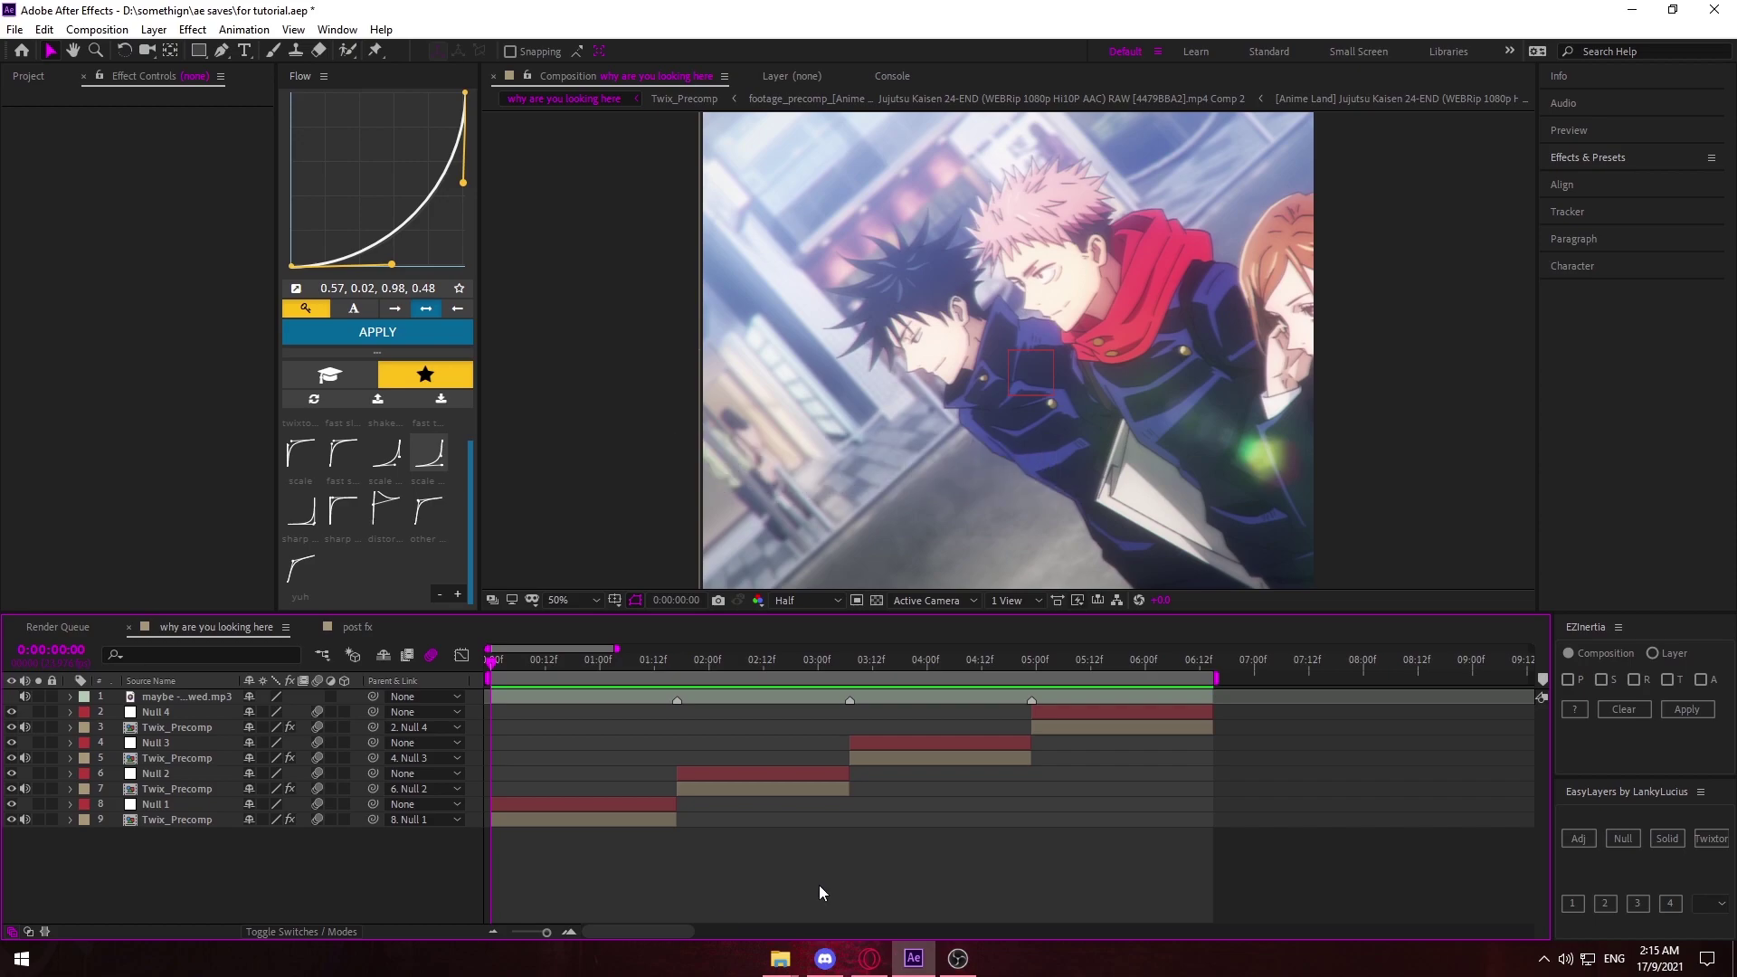
Play back the composition from its first frame to review the four clips, and return to the start.
drag(528, 667, 481, 669)
key(space)
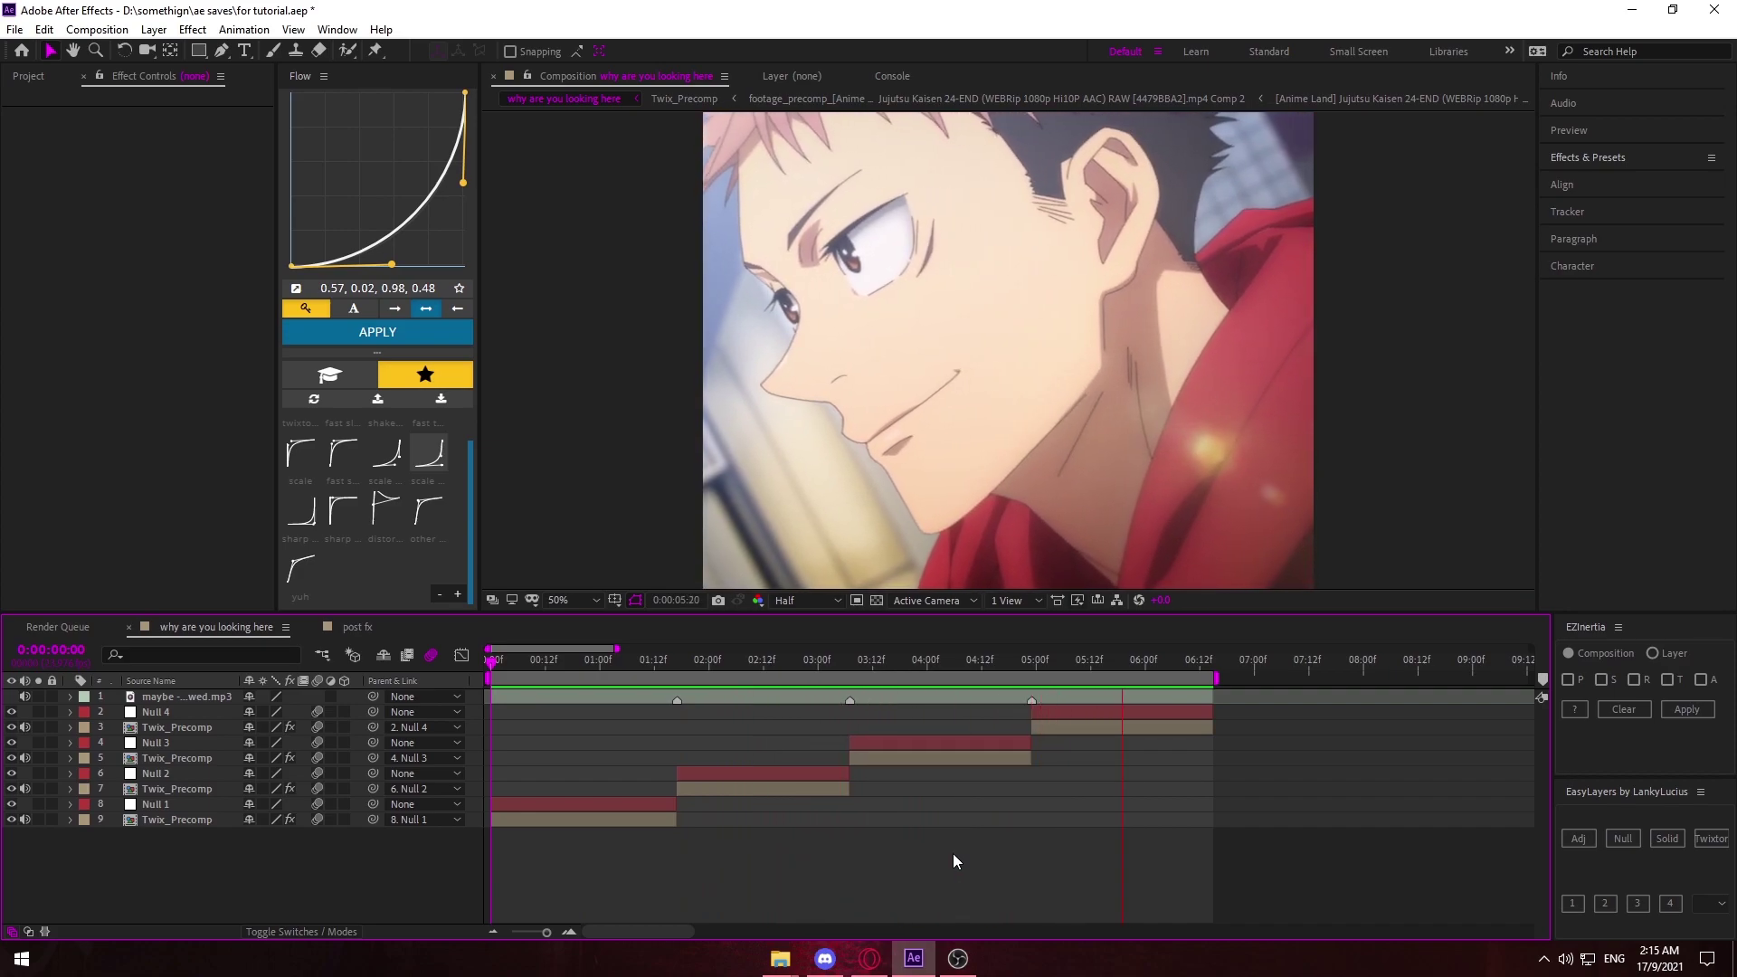
drag(622, 666, 447, 686)
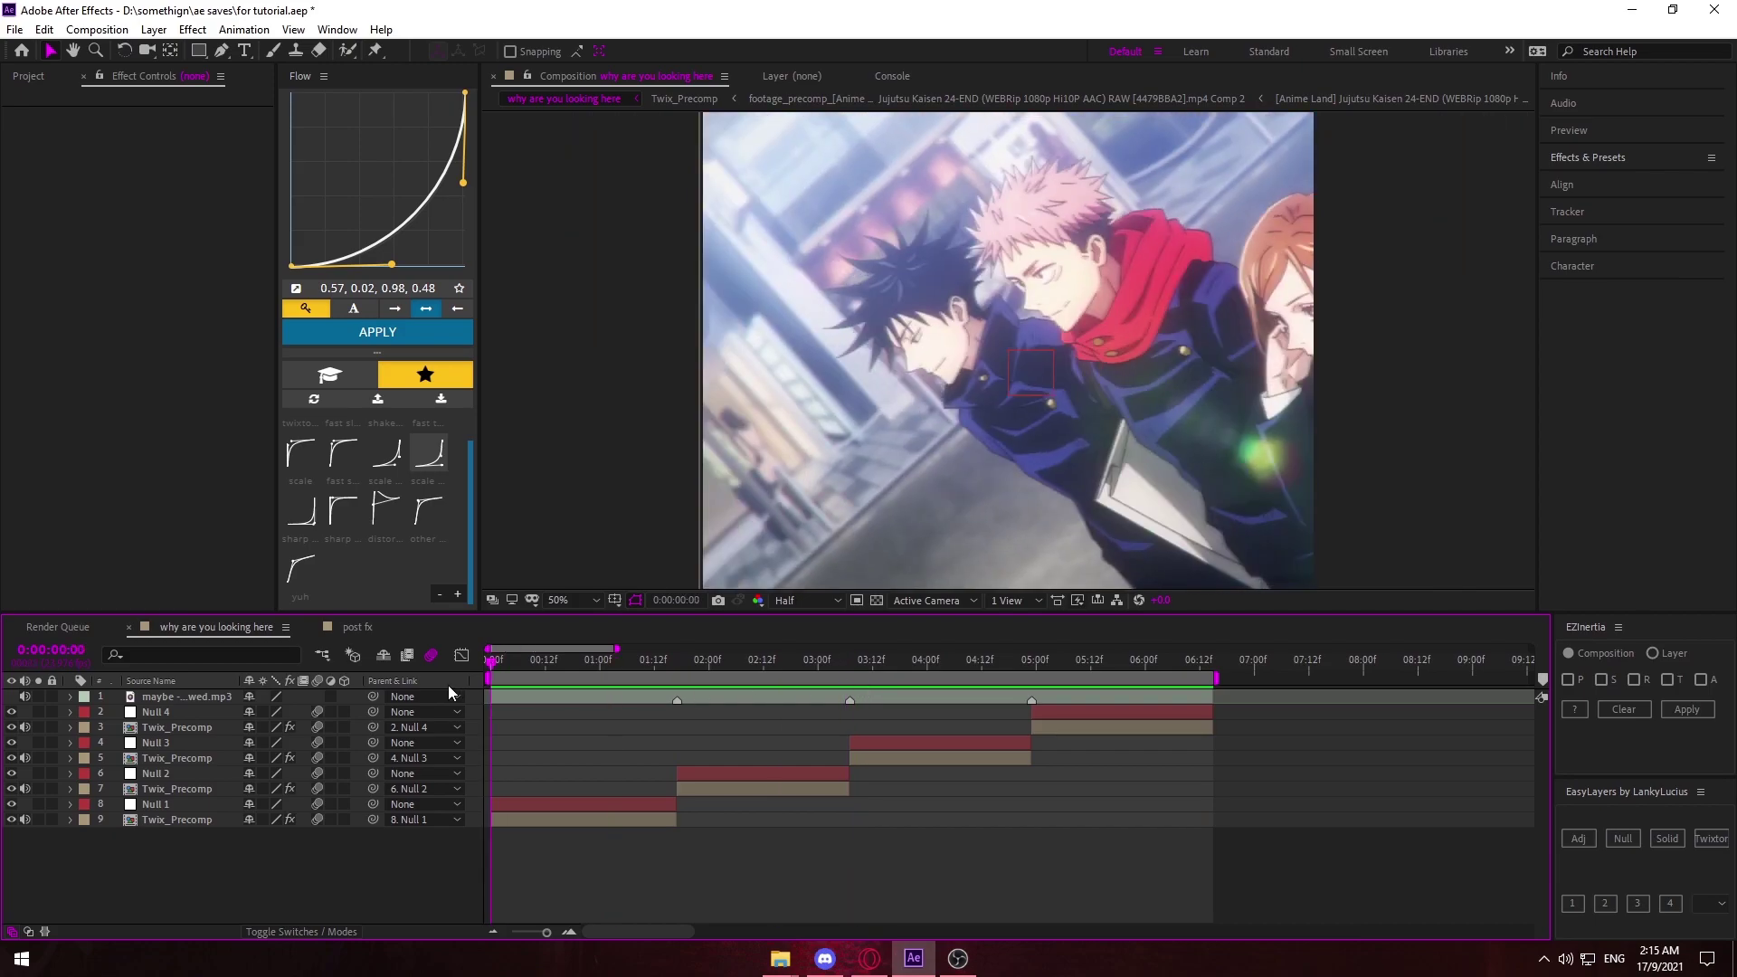
Create an adjustment layer and place it directly above Null 1 in the layer stack.
click(521, 821)
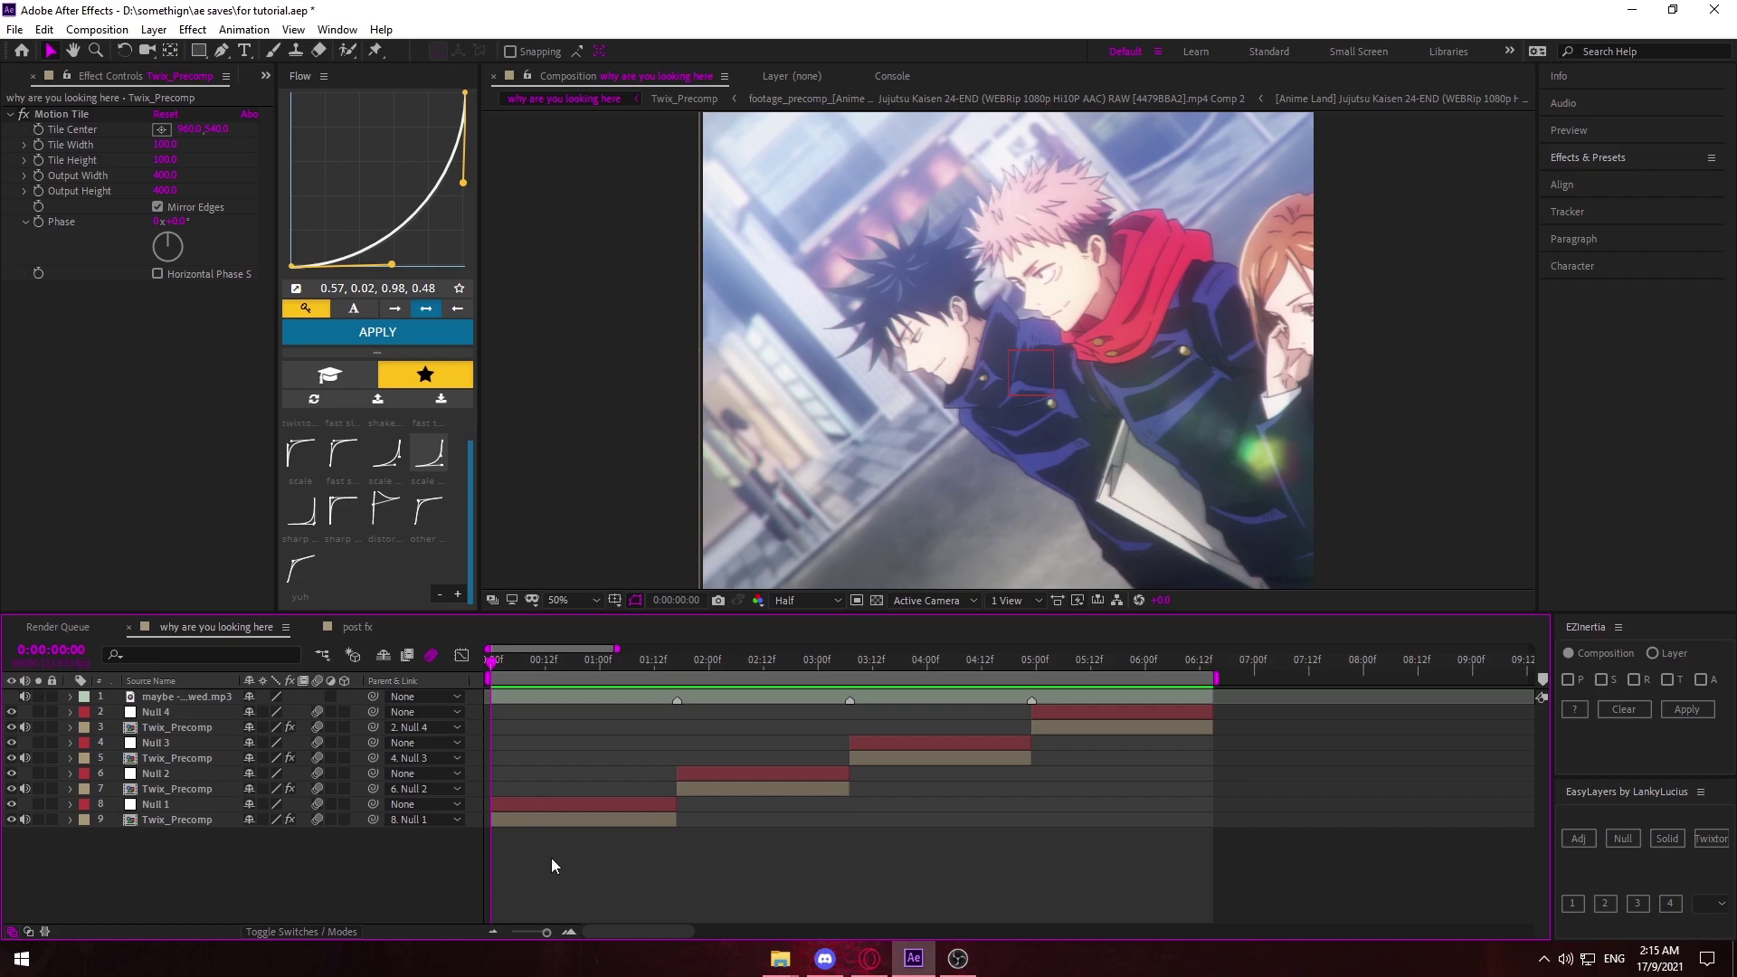
key(ctrl+alt+y)
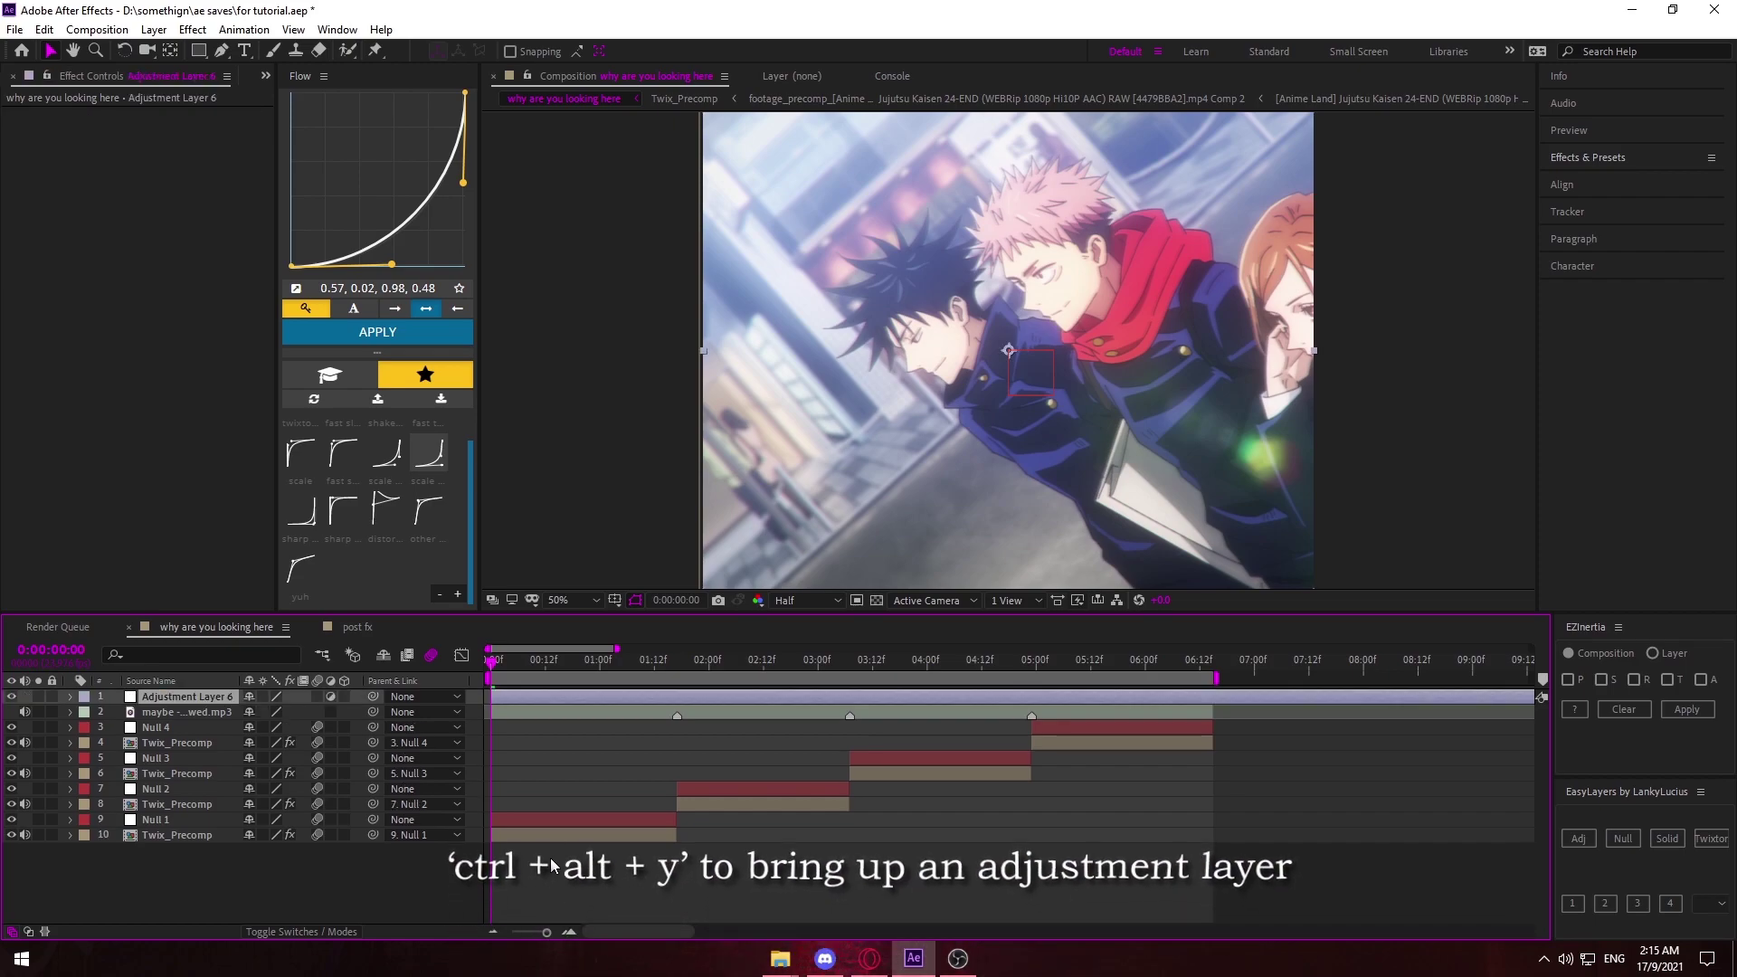
drag(185, 696, 217, 796)
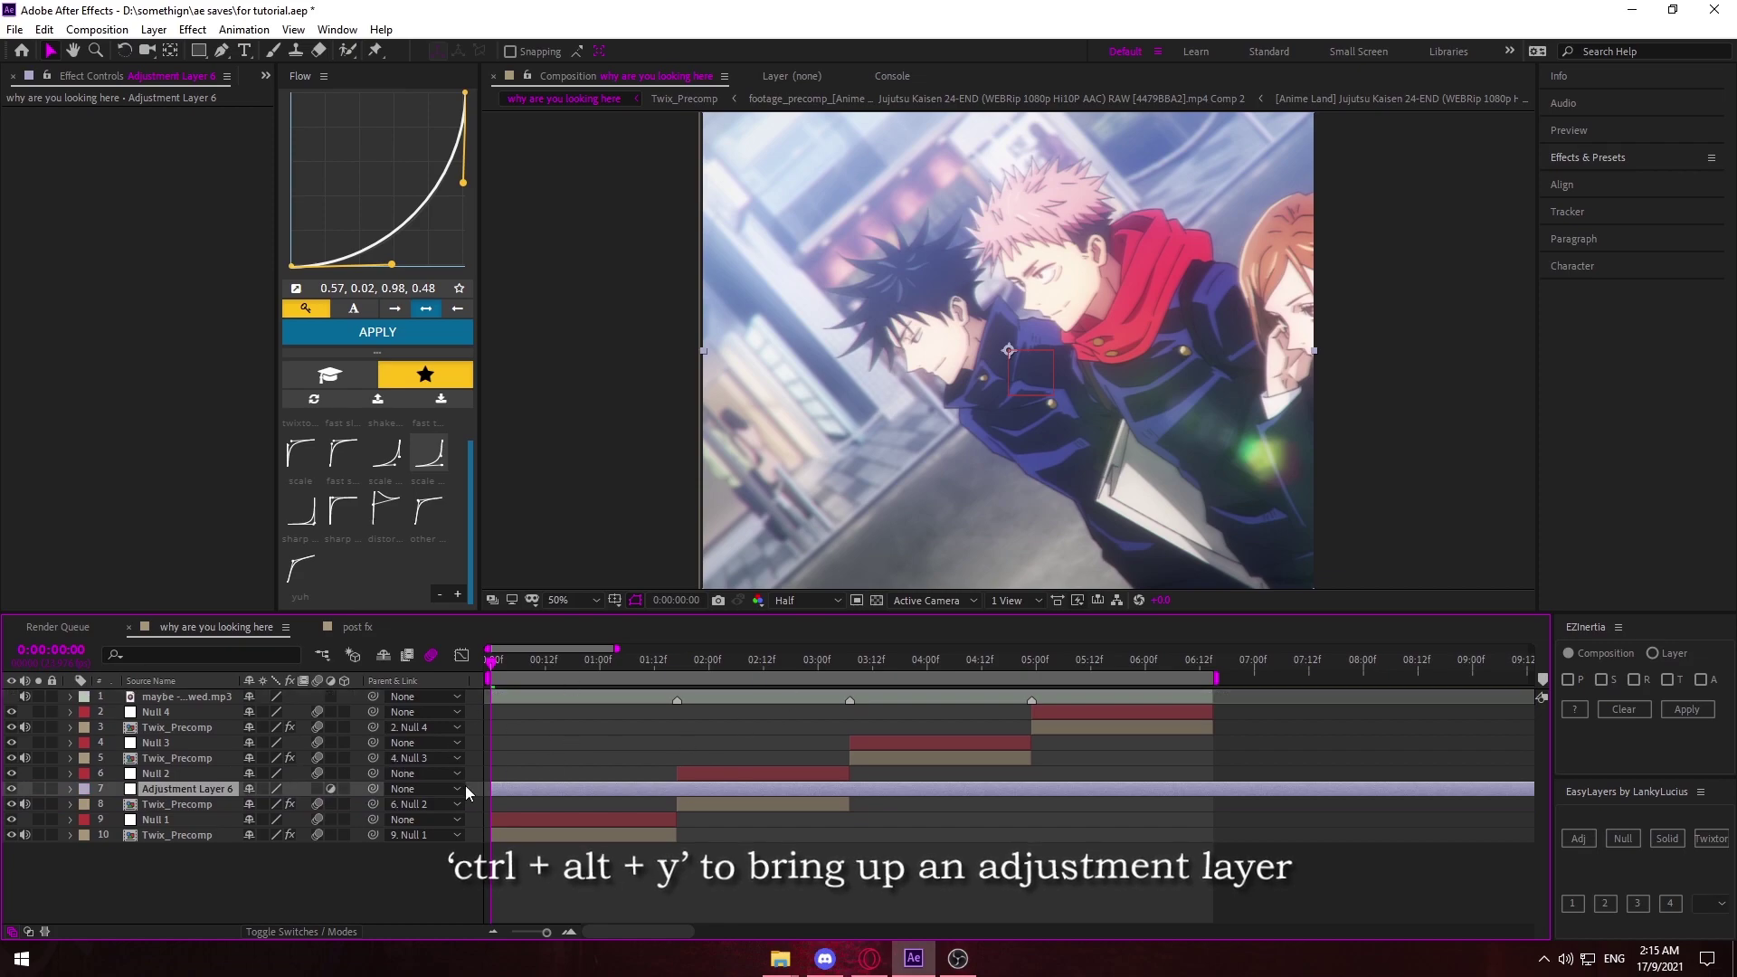
drag(467, 792, 217, 828)
Split the adjustment layer at 0:00:01:17, where the first clip ends, and delete the later part.
click(633, 665)
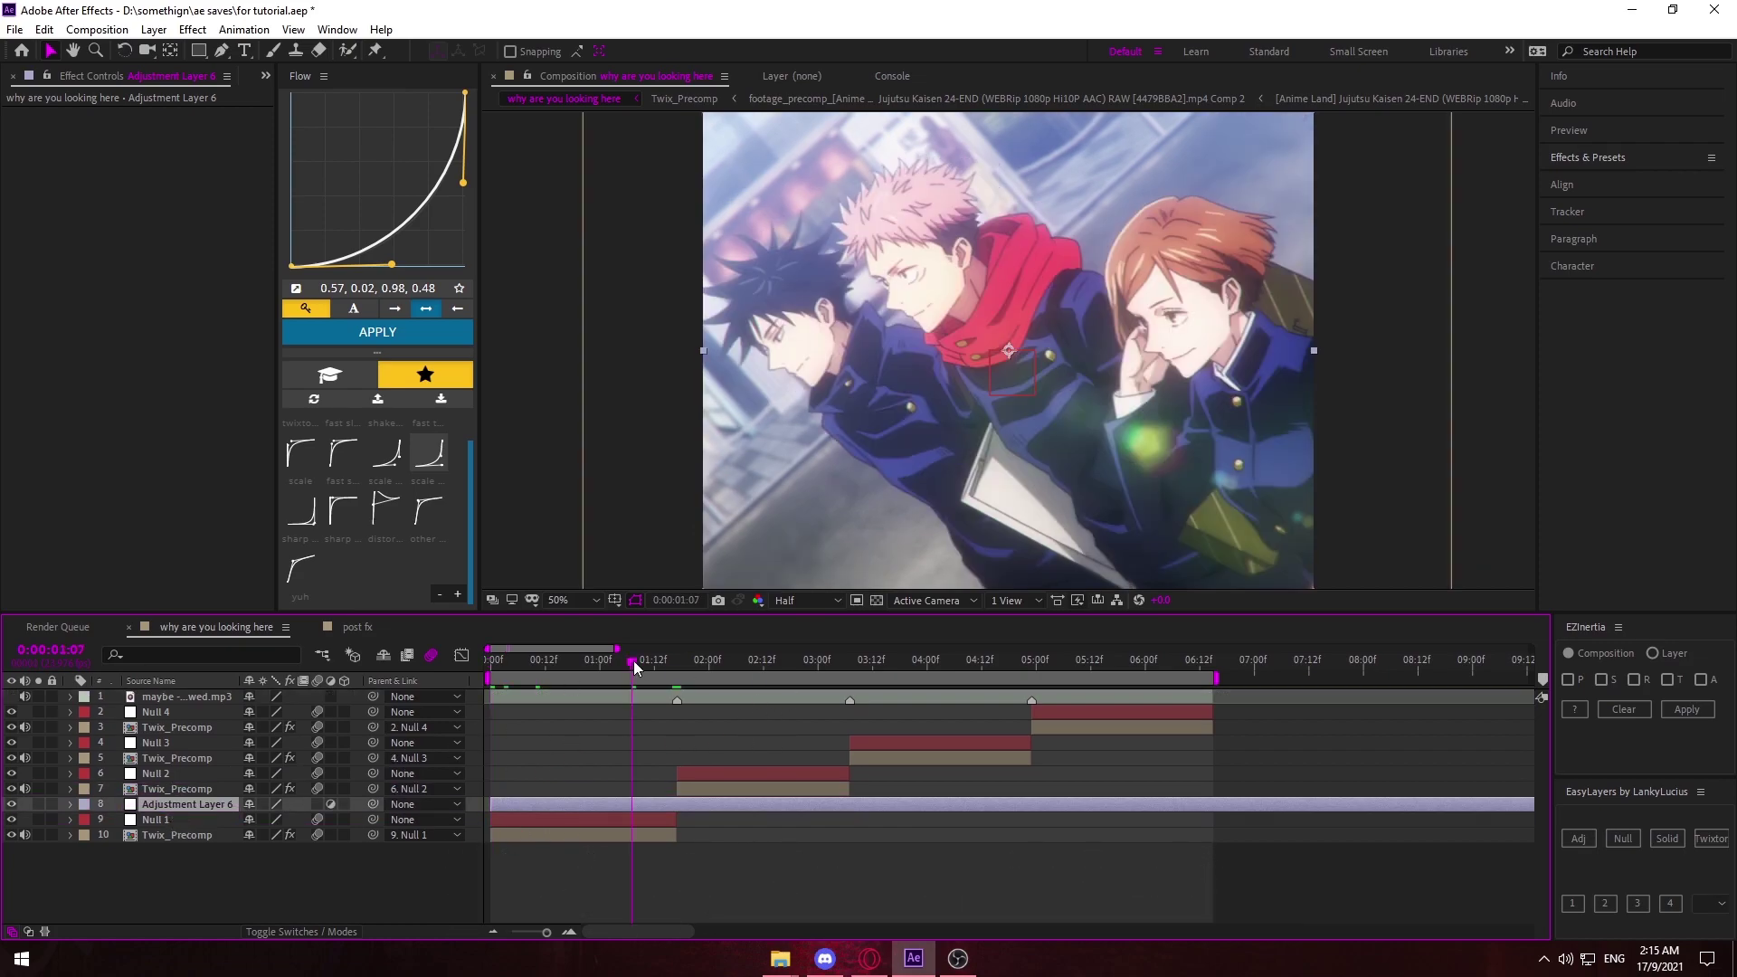
drag(633, 660, 676, 662)
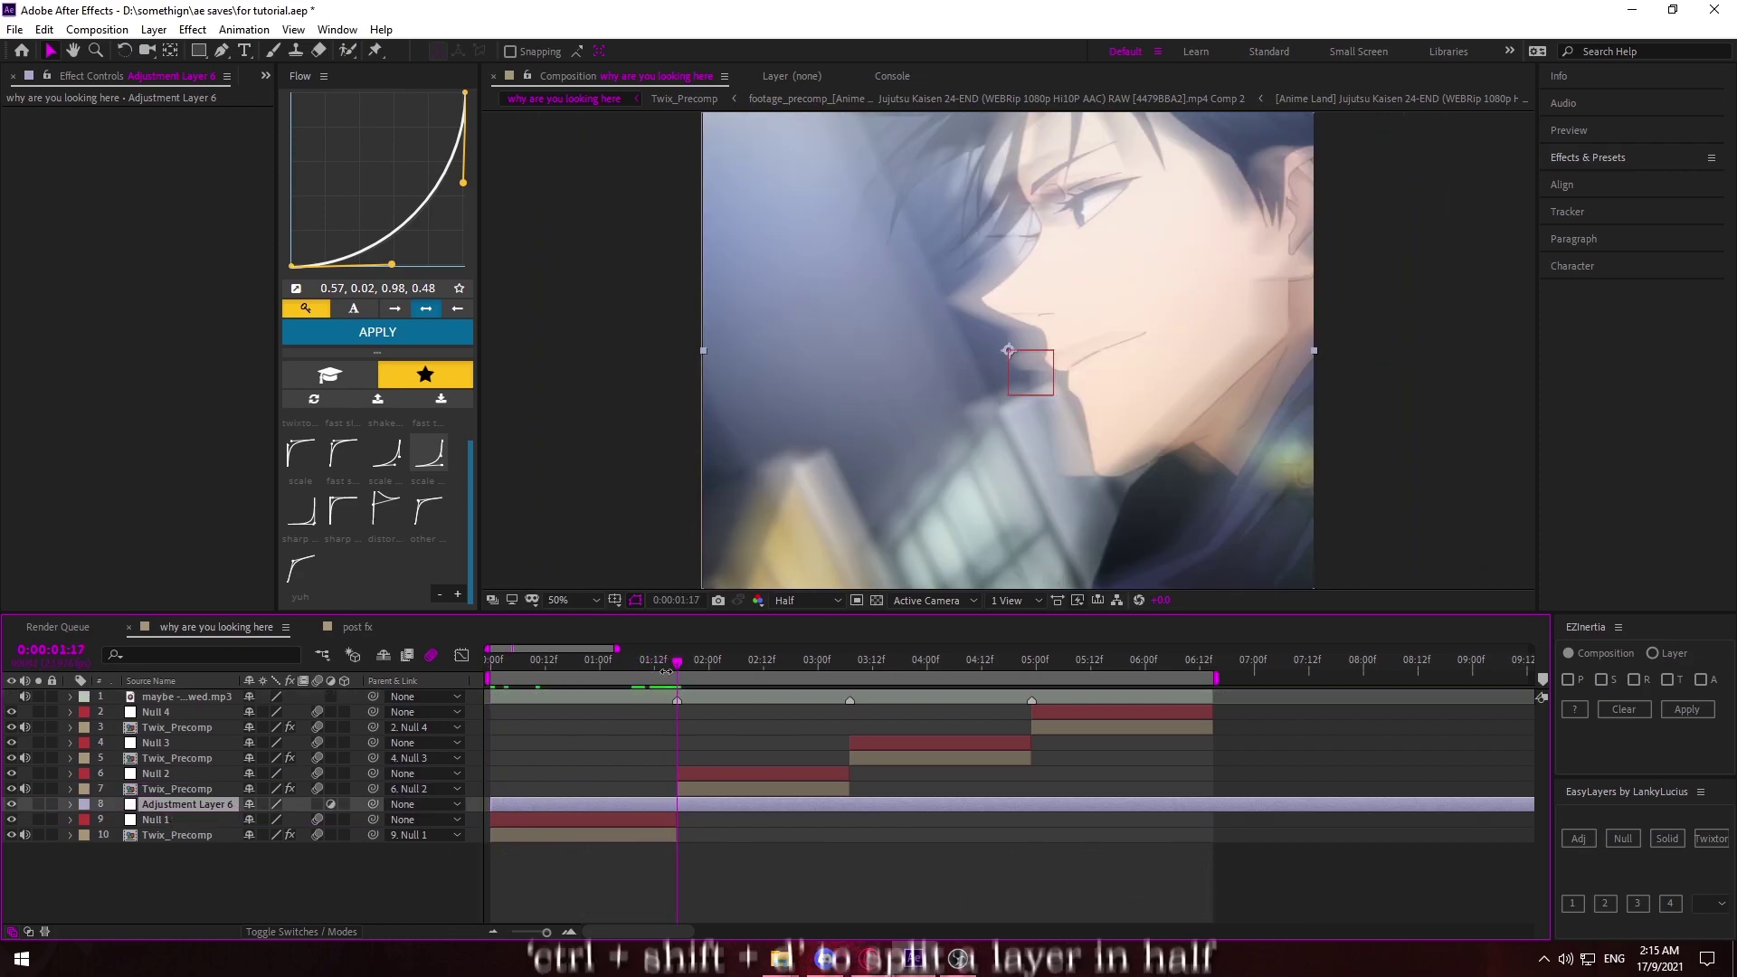
key(ctrl+shift+d)
key(Delete)
click(599, 802)
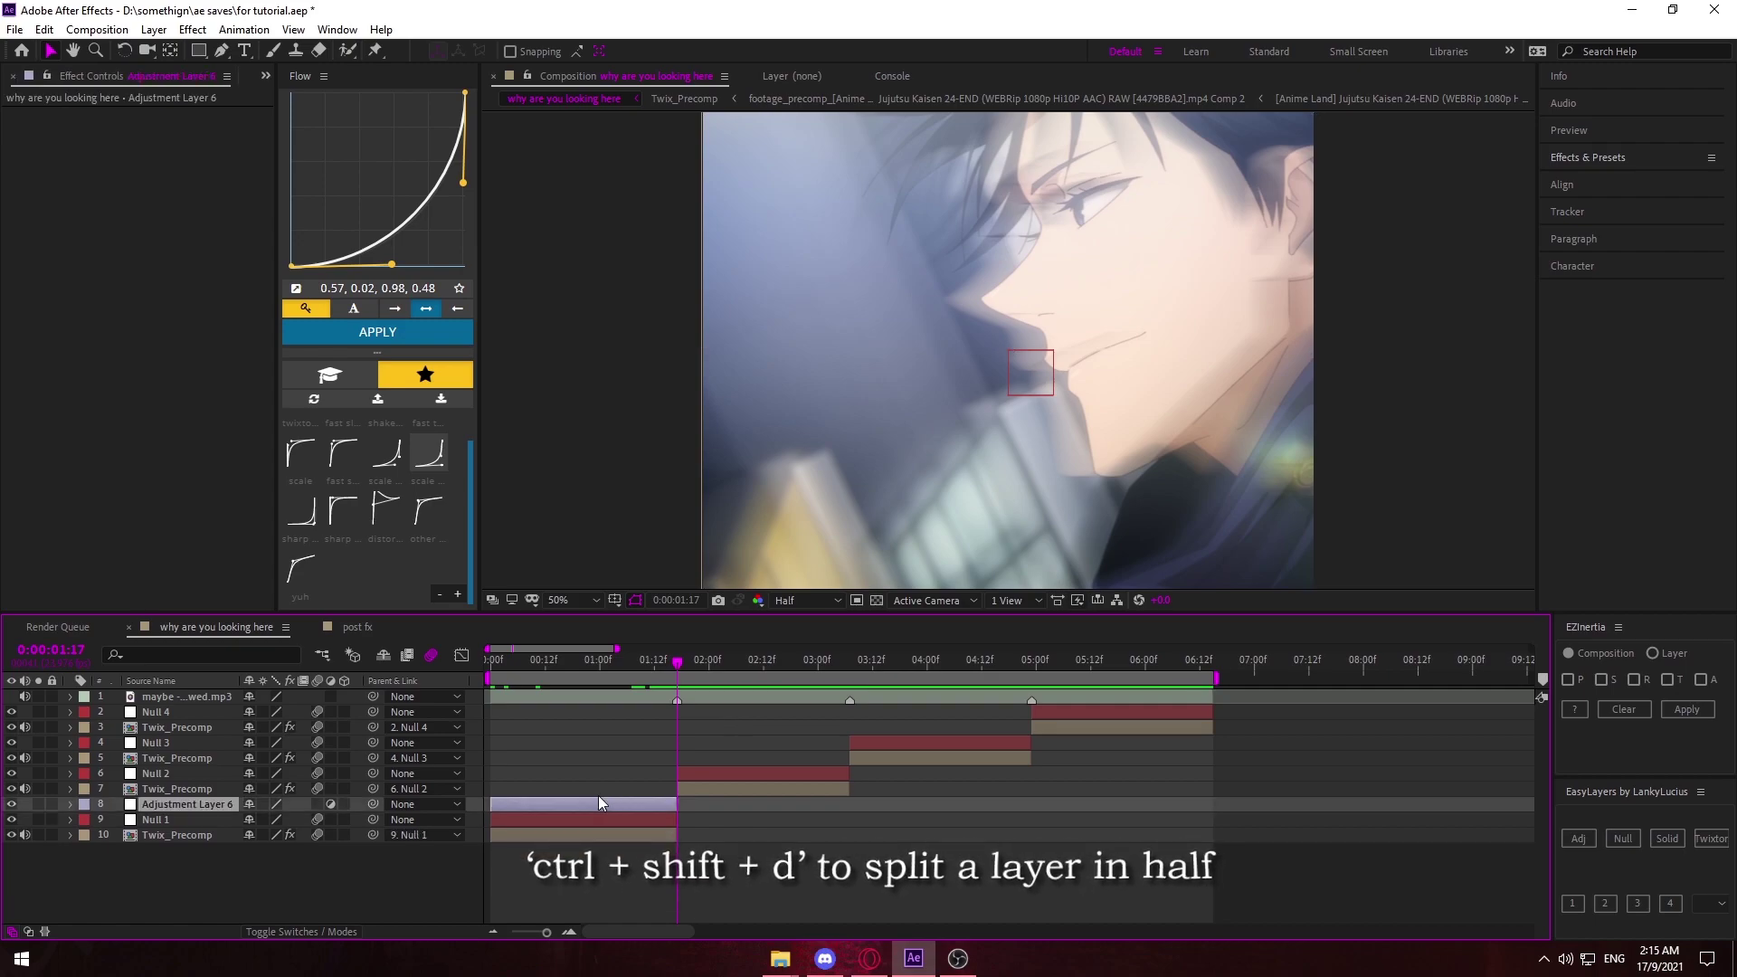
Return to the first frame and apply Video Copilot's Twitch effect to the trimmed adjustment layer.
drag(543, 665, 441, 671)
click(550, 861)
click(554, 802)
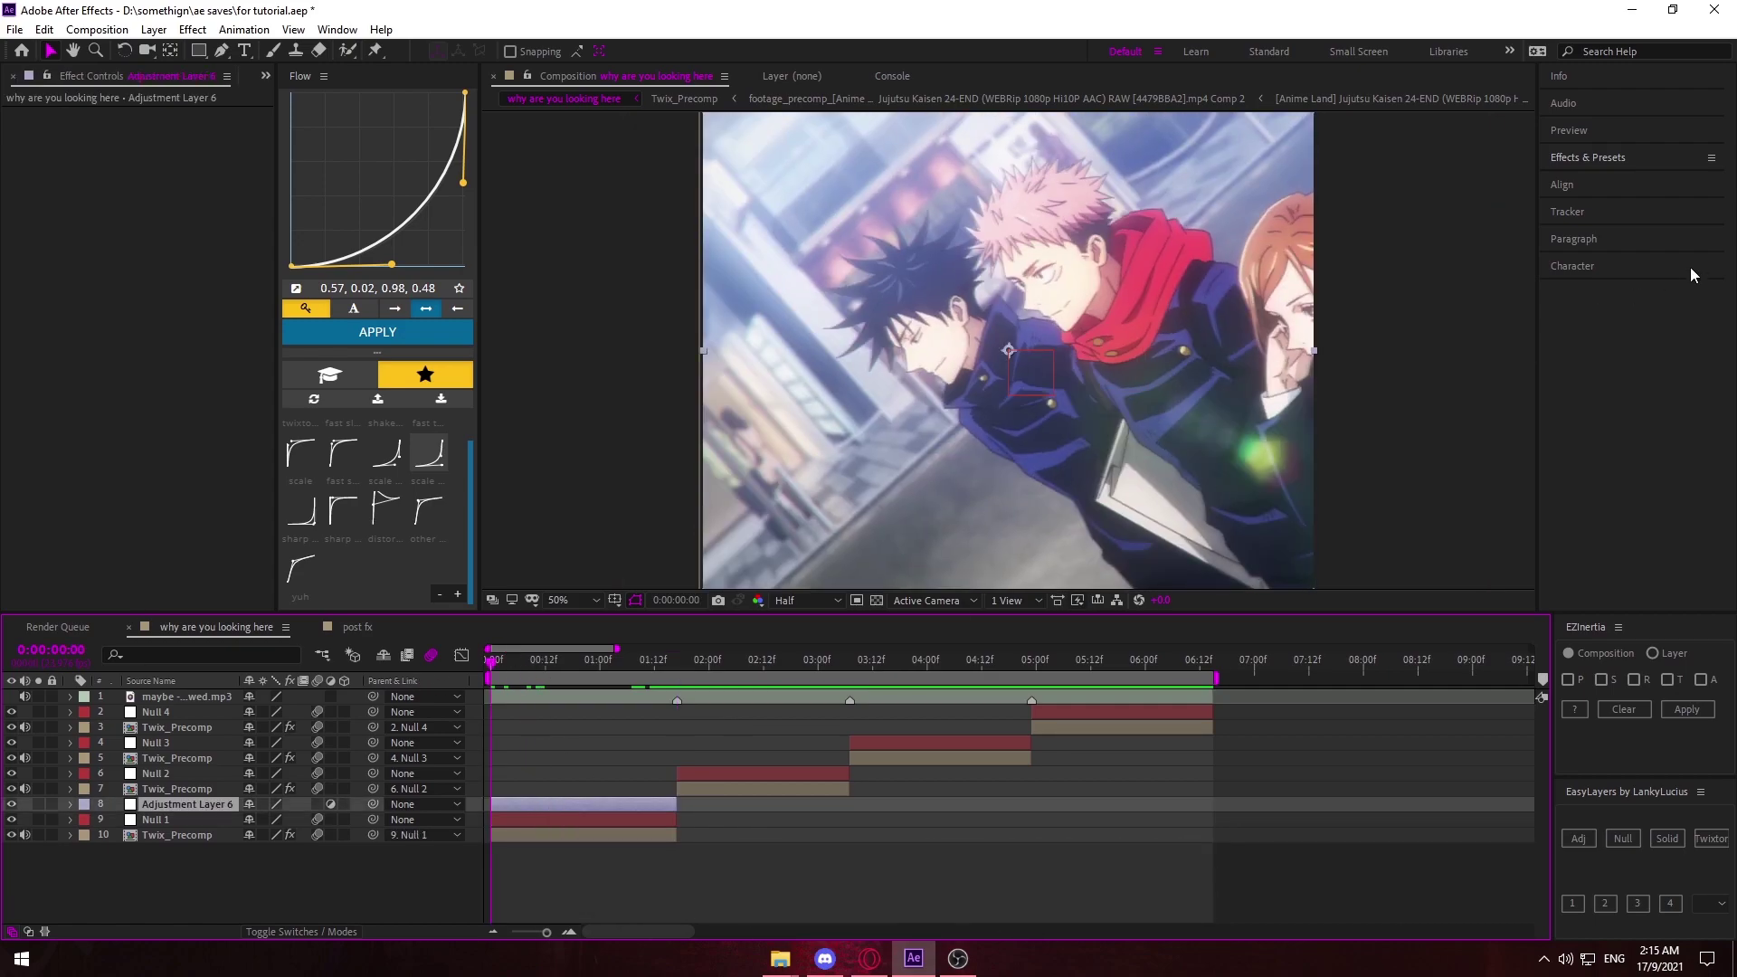
click(1592, 154)
click(1612, 178)
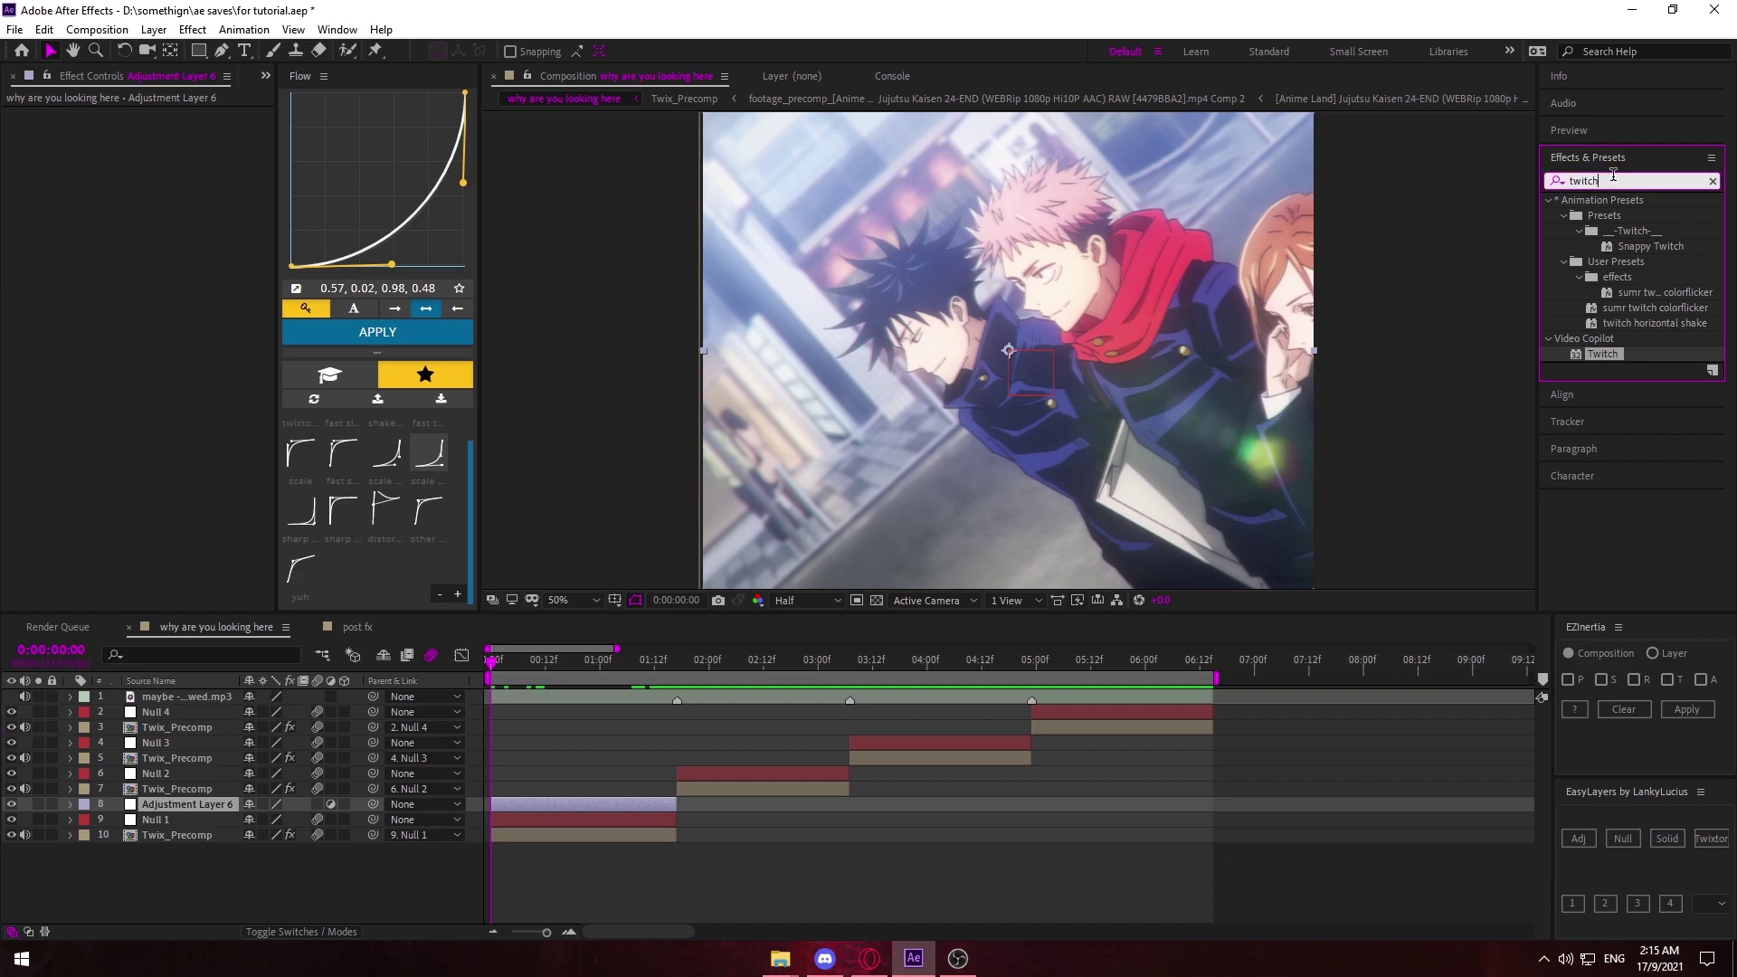
key(ctrl+a)
text(twitch)
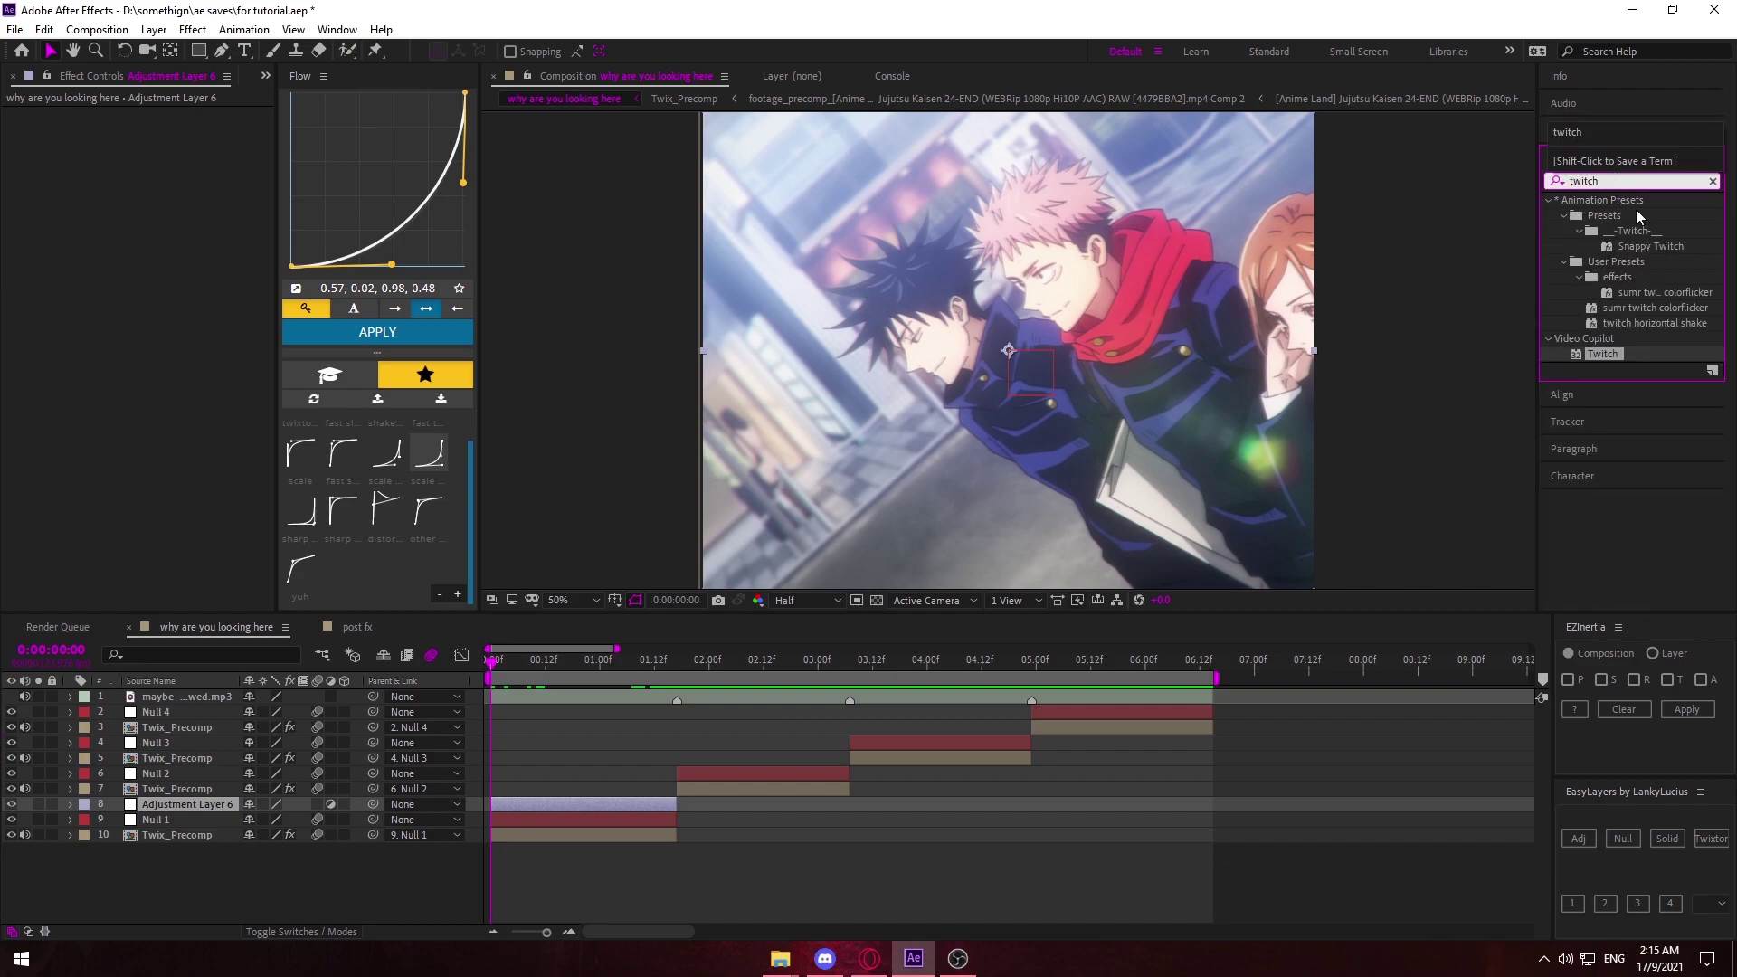
double_click(1618, 352)
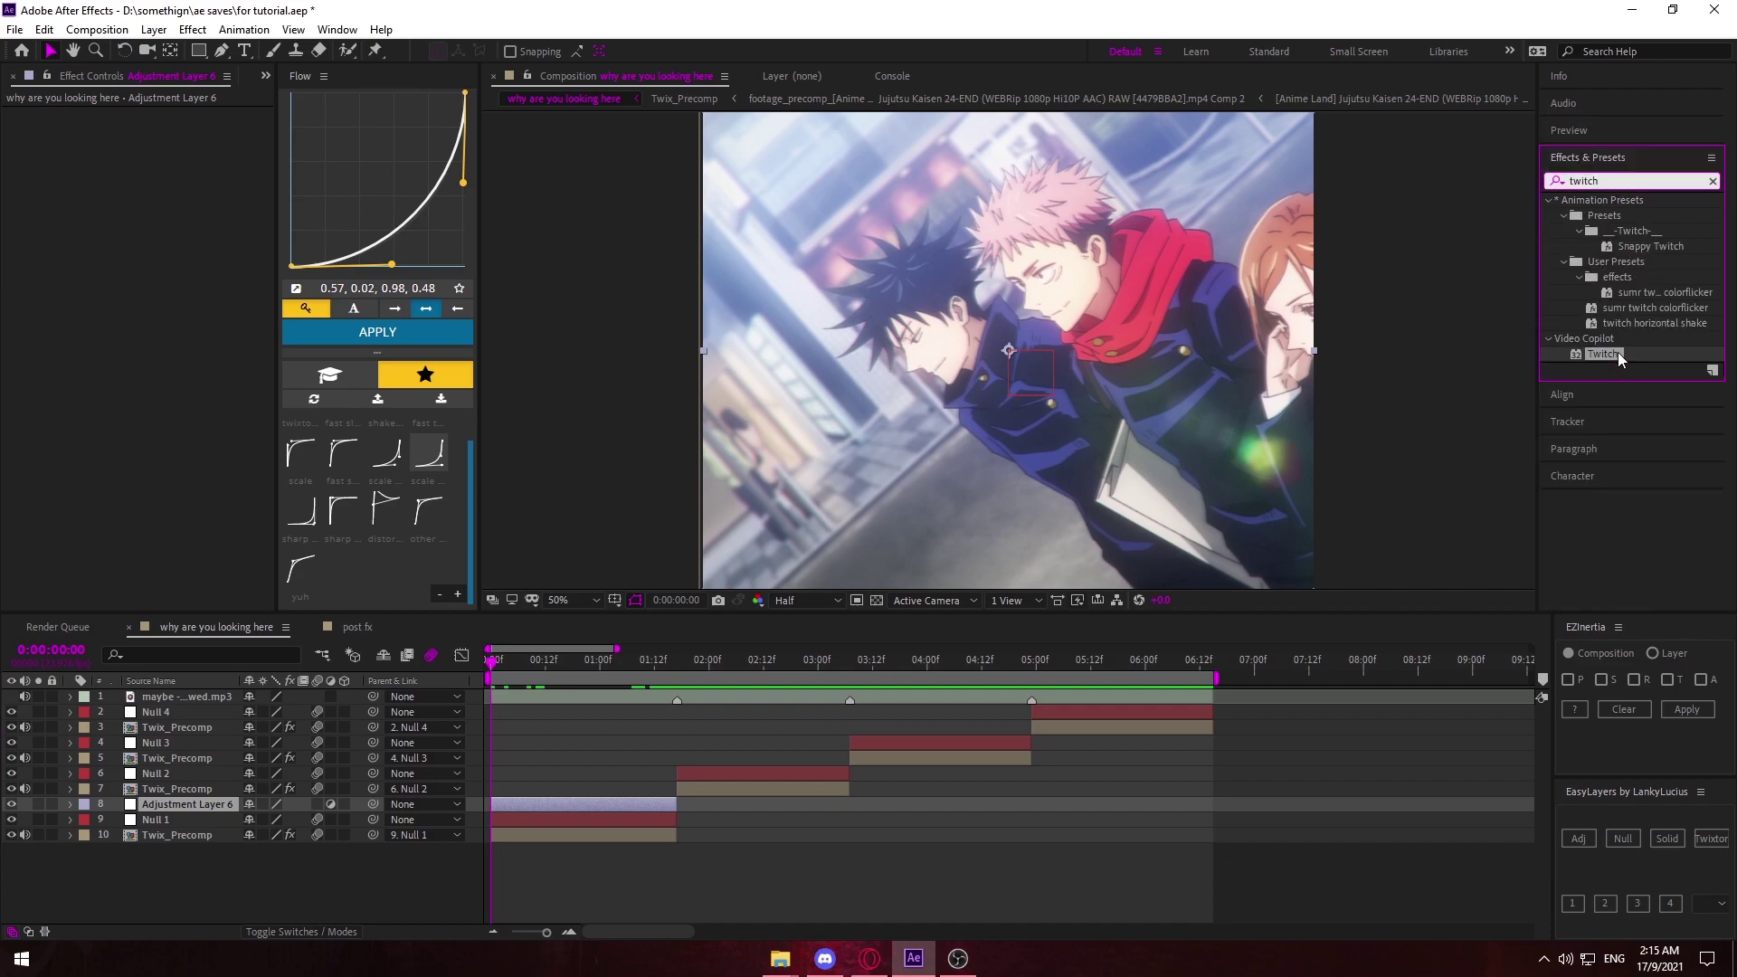
click(581, 884)
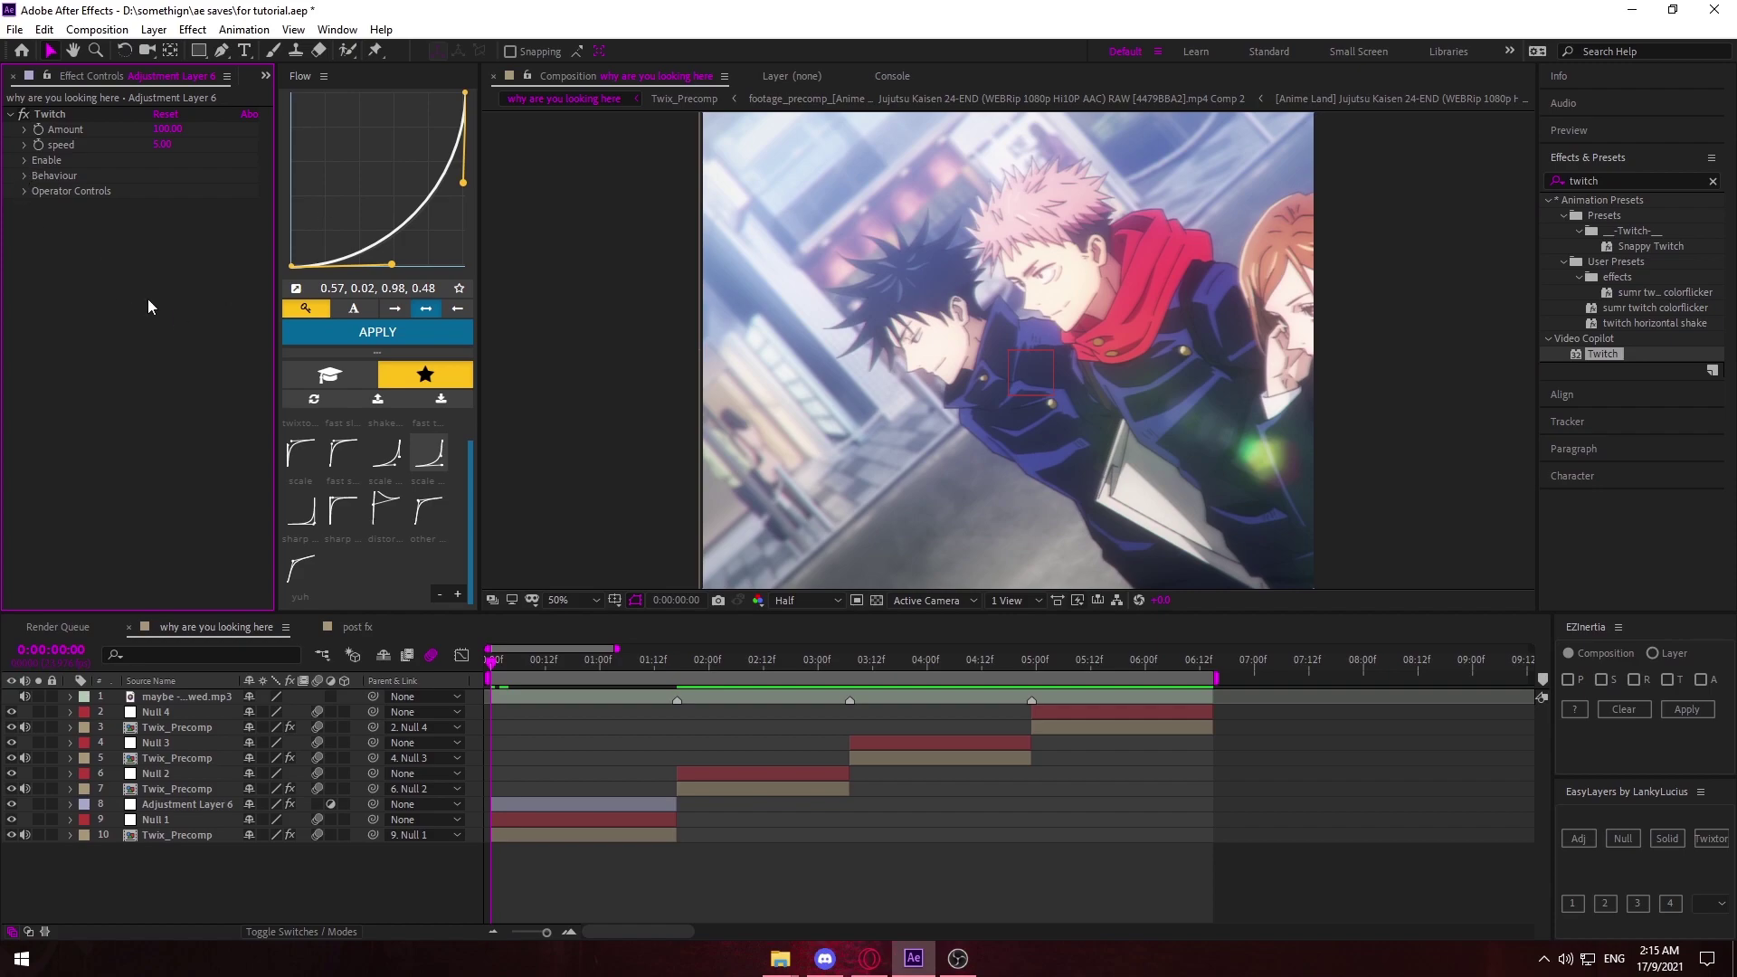
Set the Twitch effect's Amount to 30 and its speed to 25.
click(167, 130)
text(30)
key(Return)
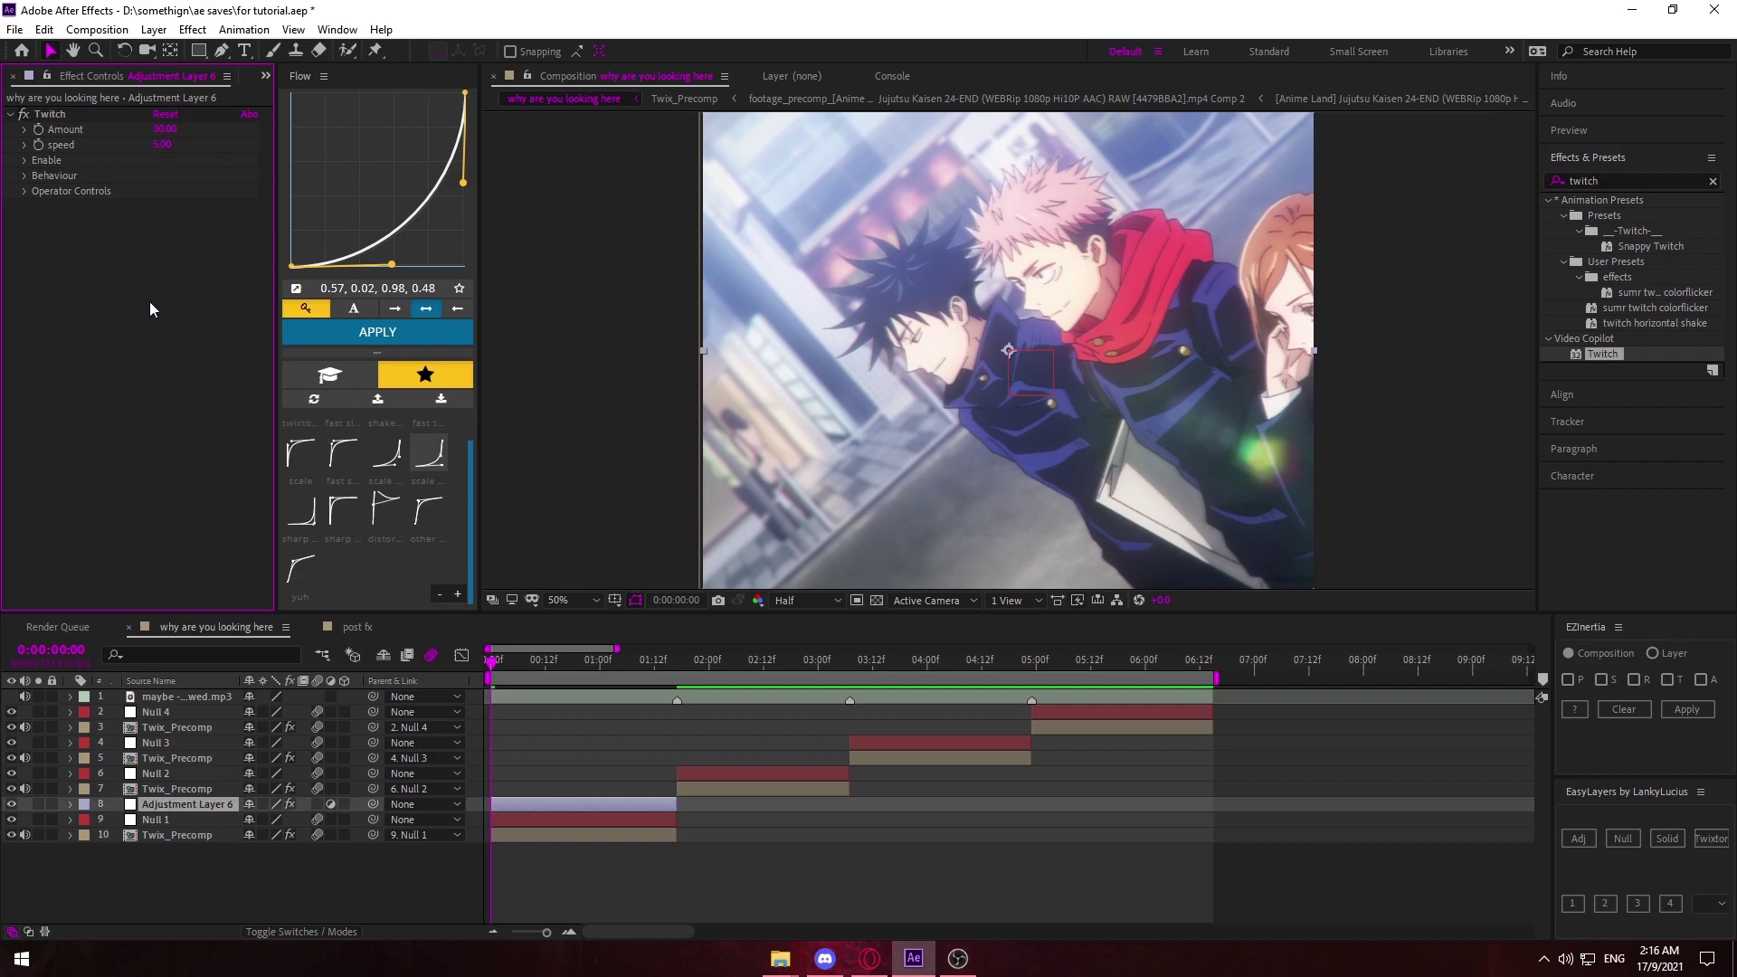
click(161, 145)
text(25)
drag(698, 659, 360, 681)
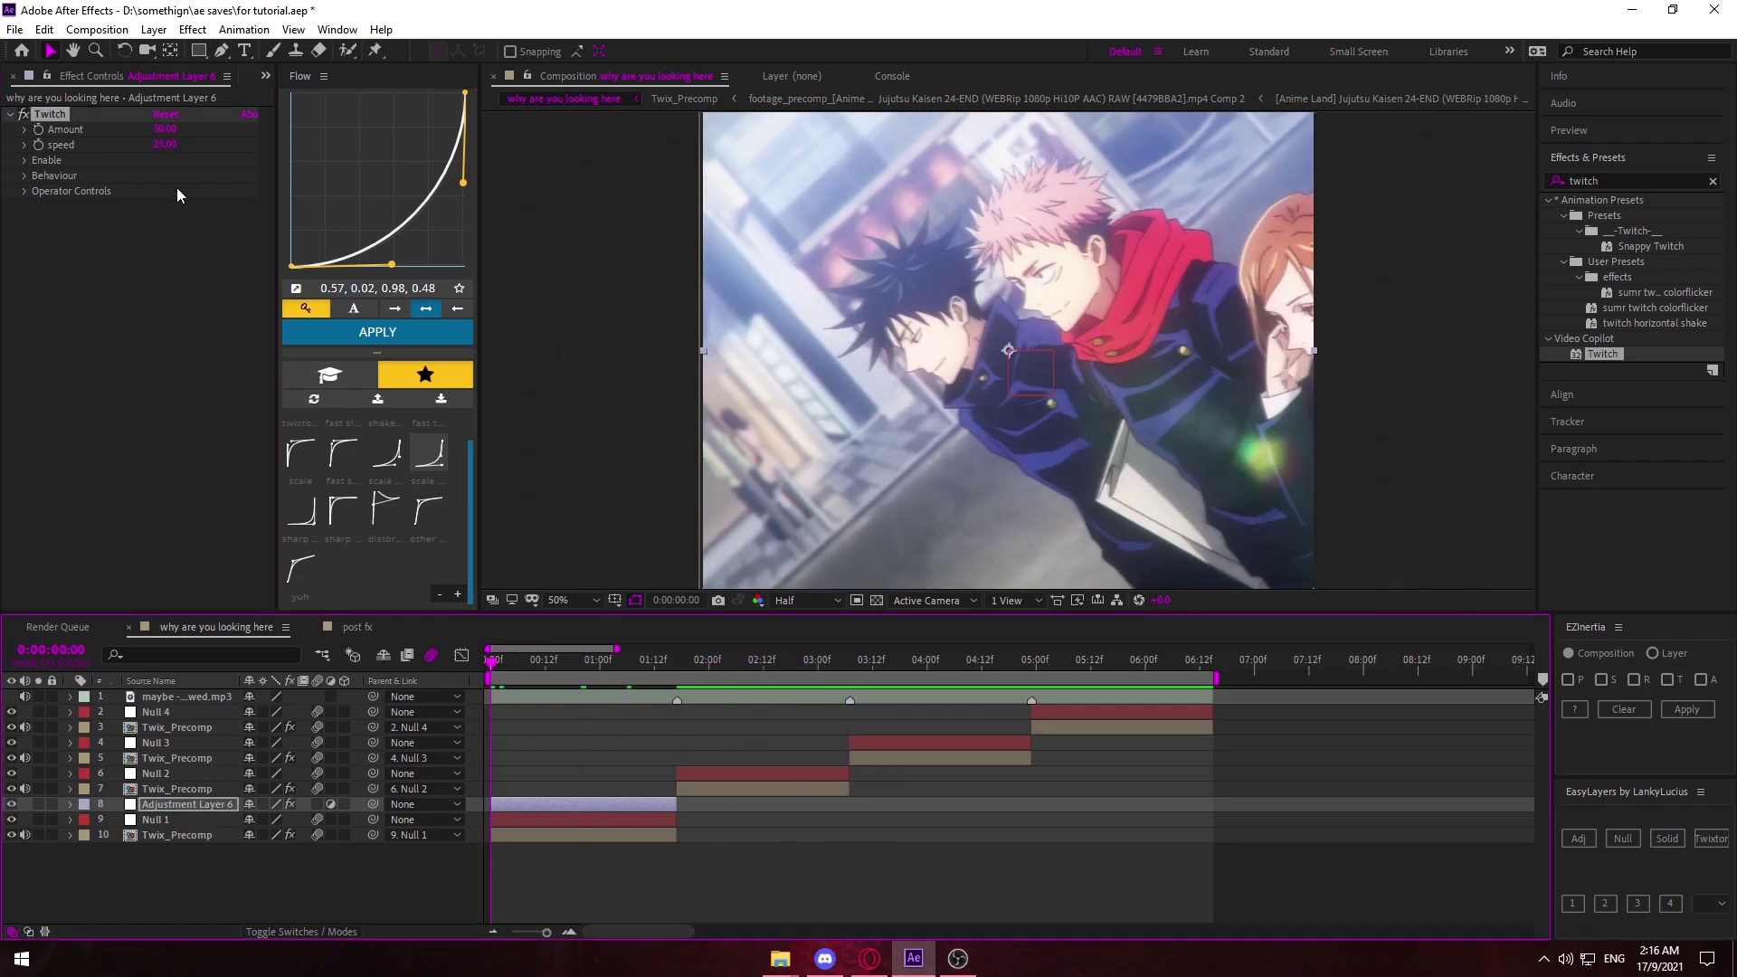
click(146, 404)
click(164, 145)
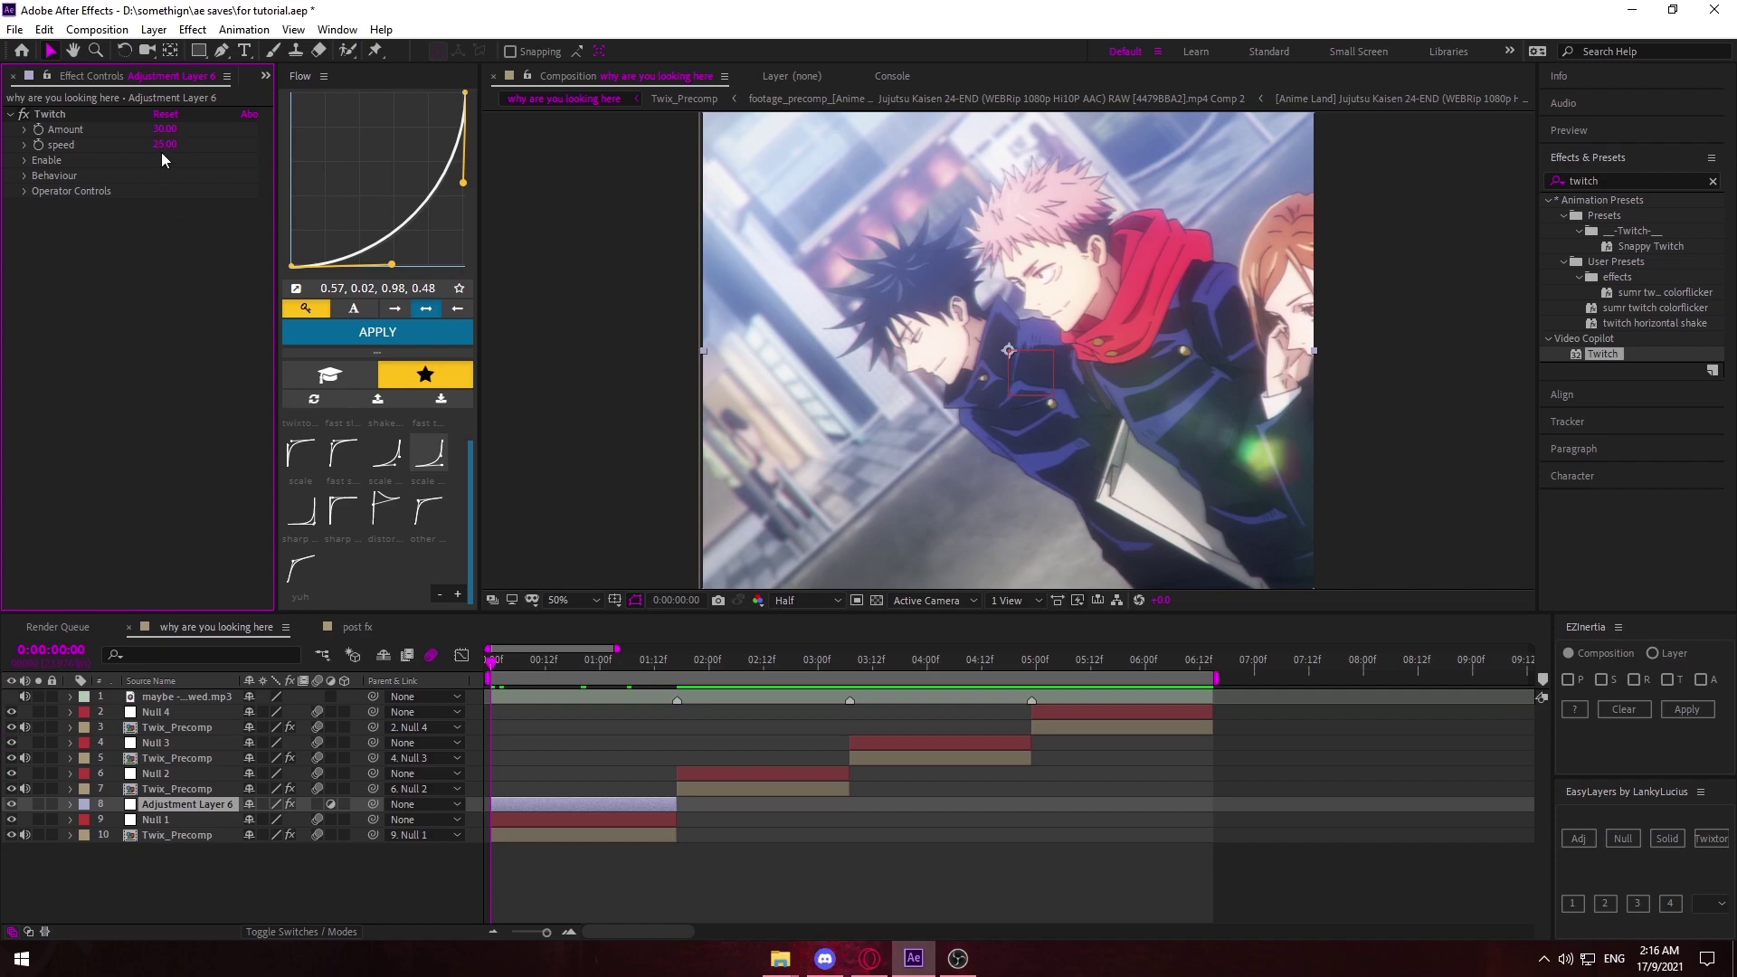
click(163, 145)
click(127, 463)
Enable the Slide operator in Twitch and expand its Slide settings under Operator Controls.
click(26, 161)
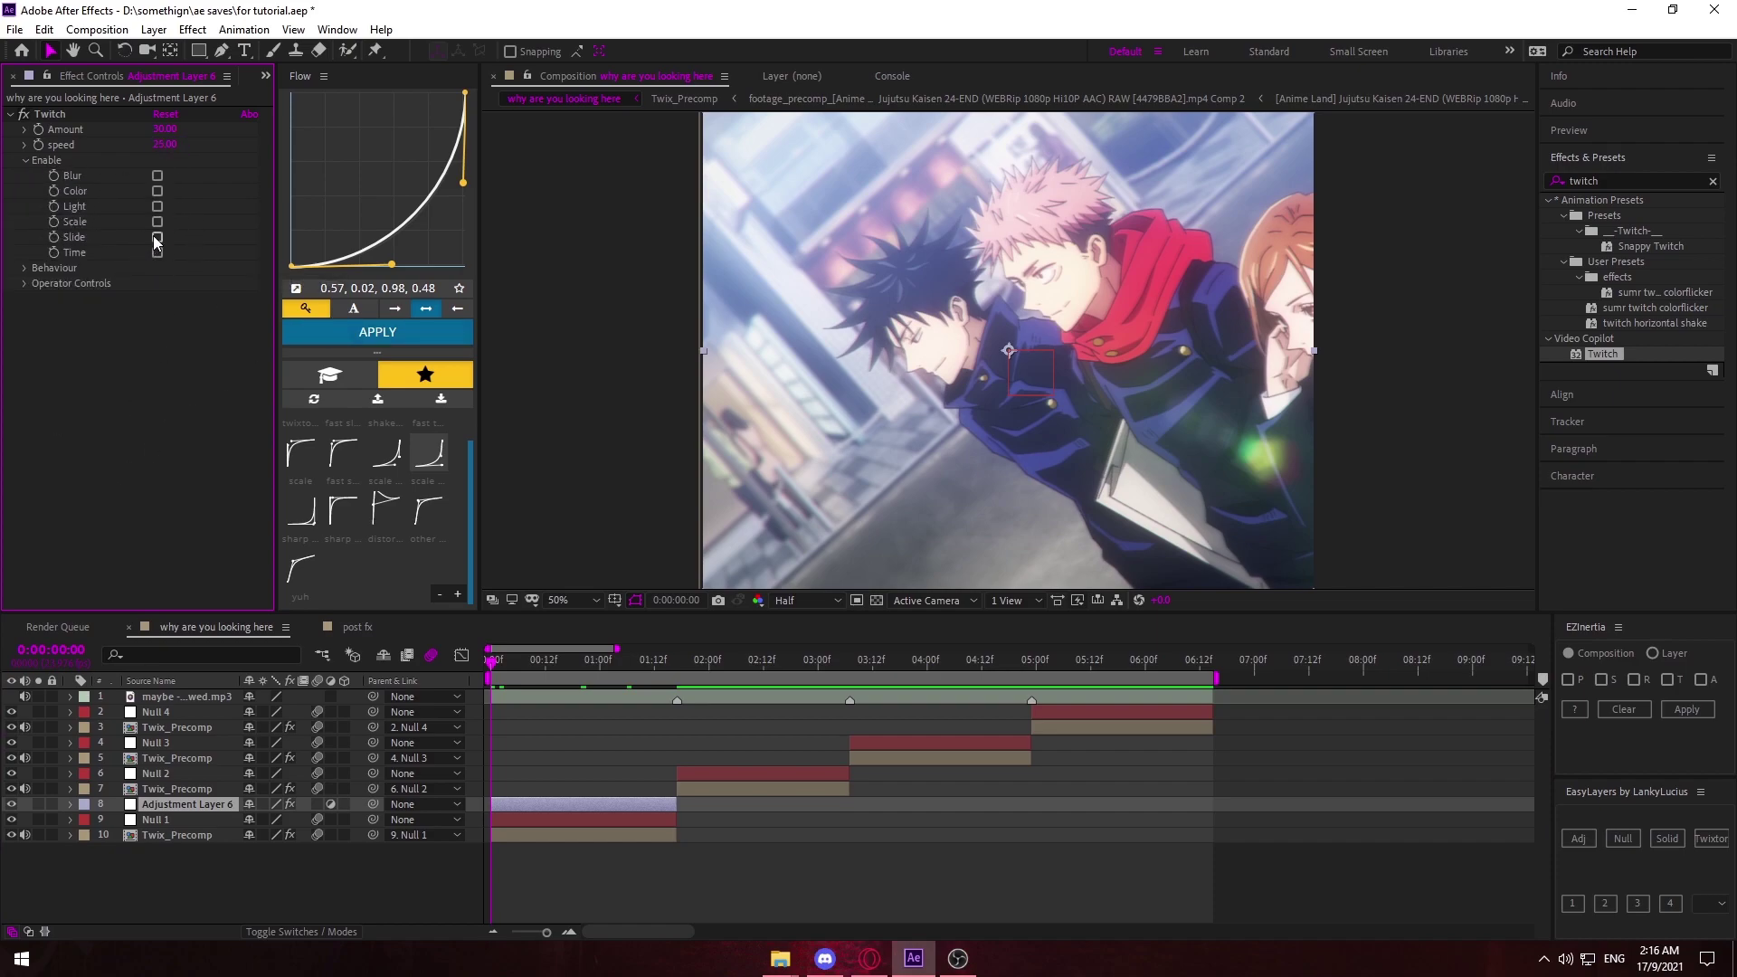
click(158, 237)
click(24, 284)
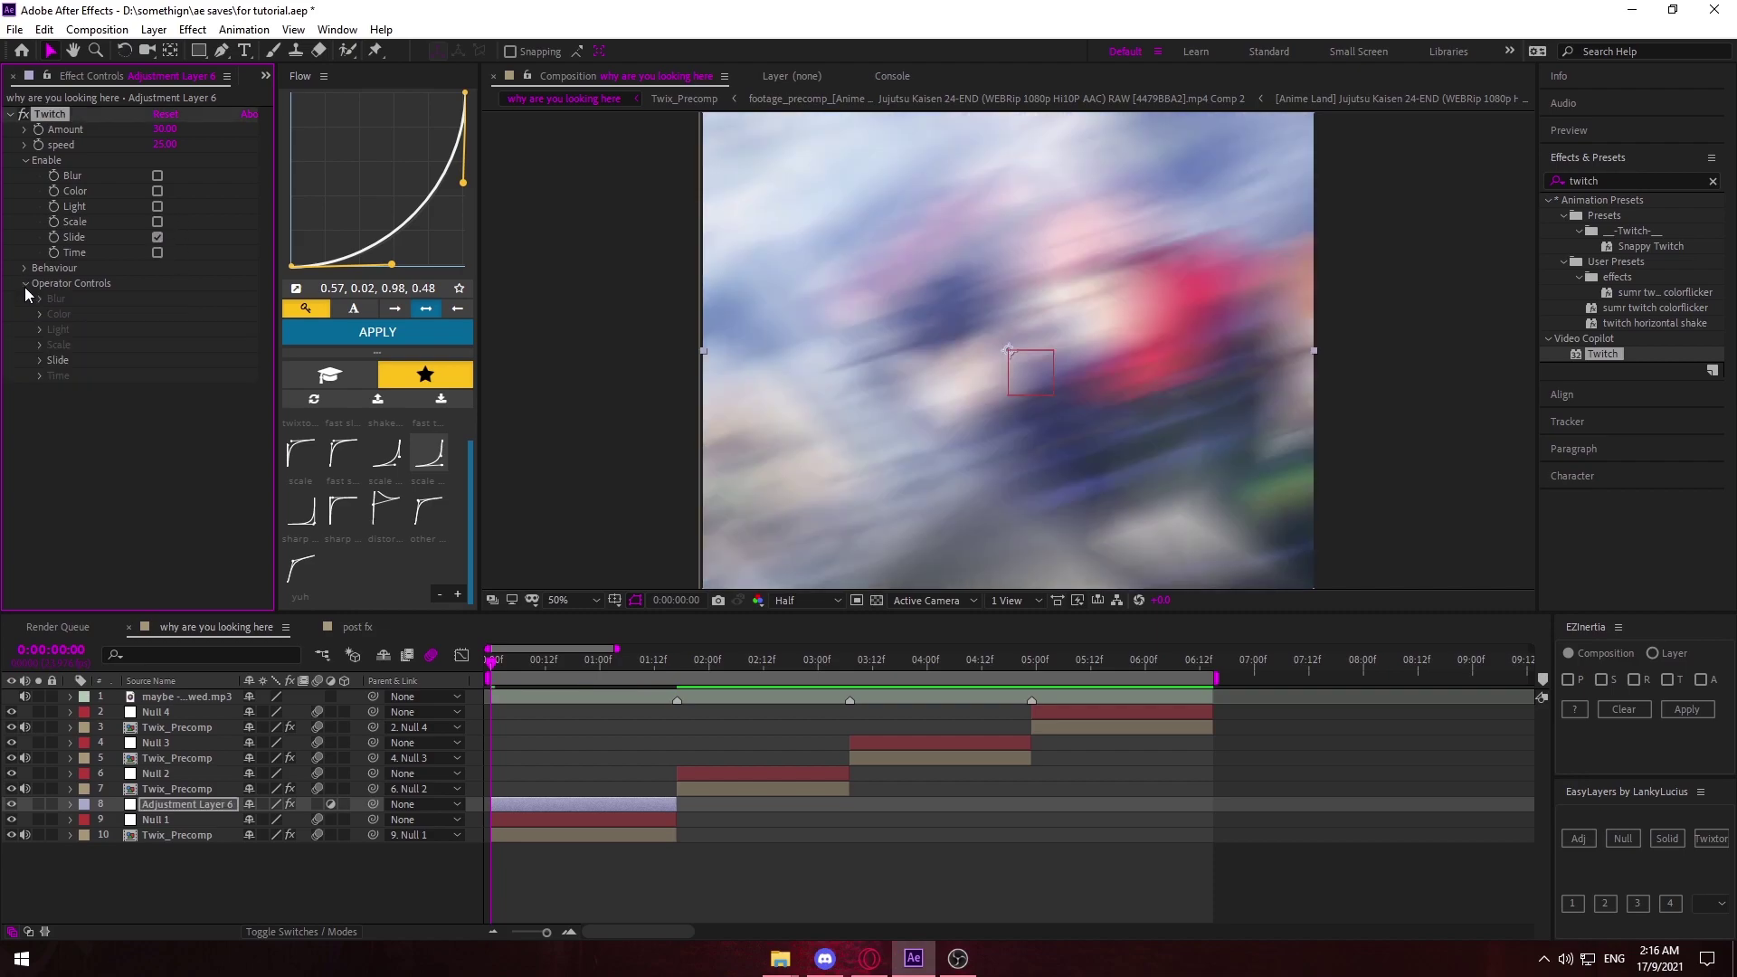
click(40, 360)
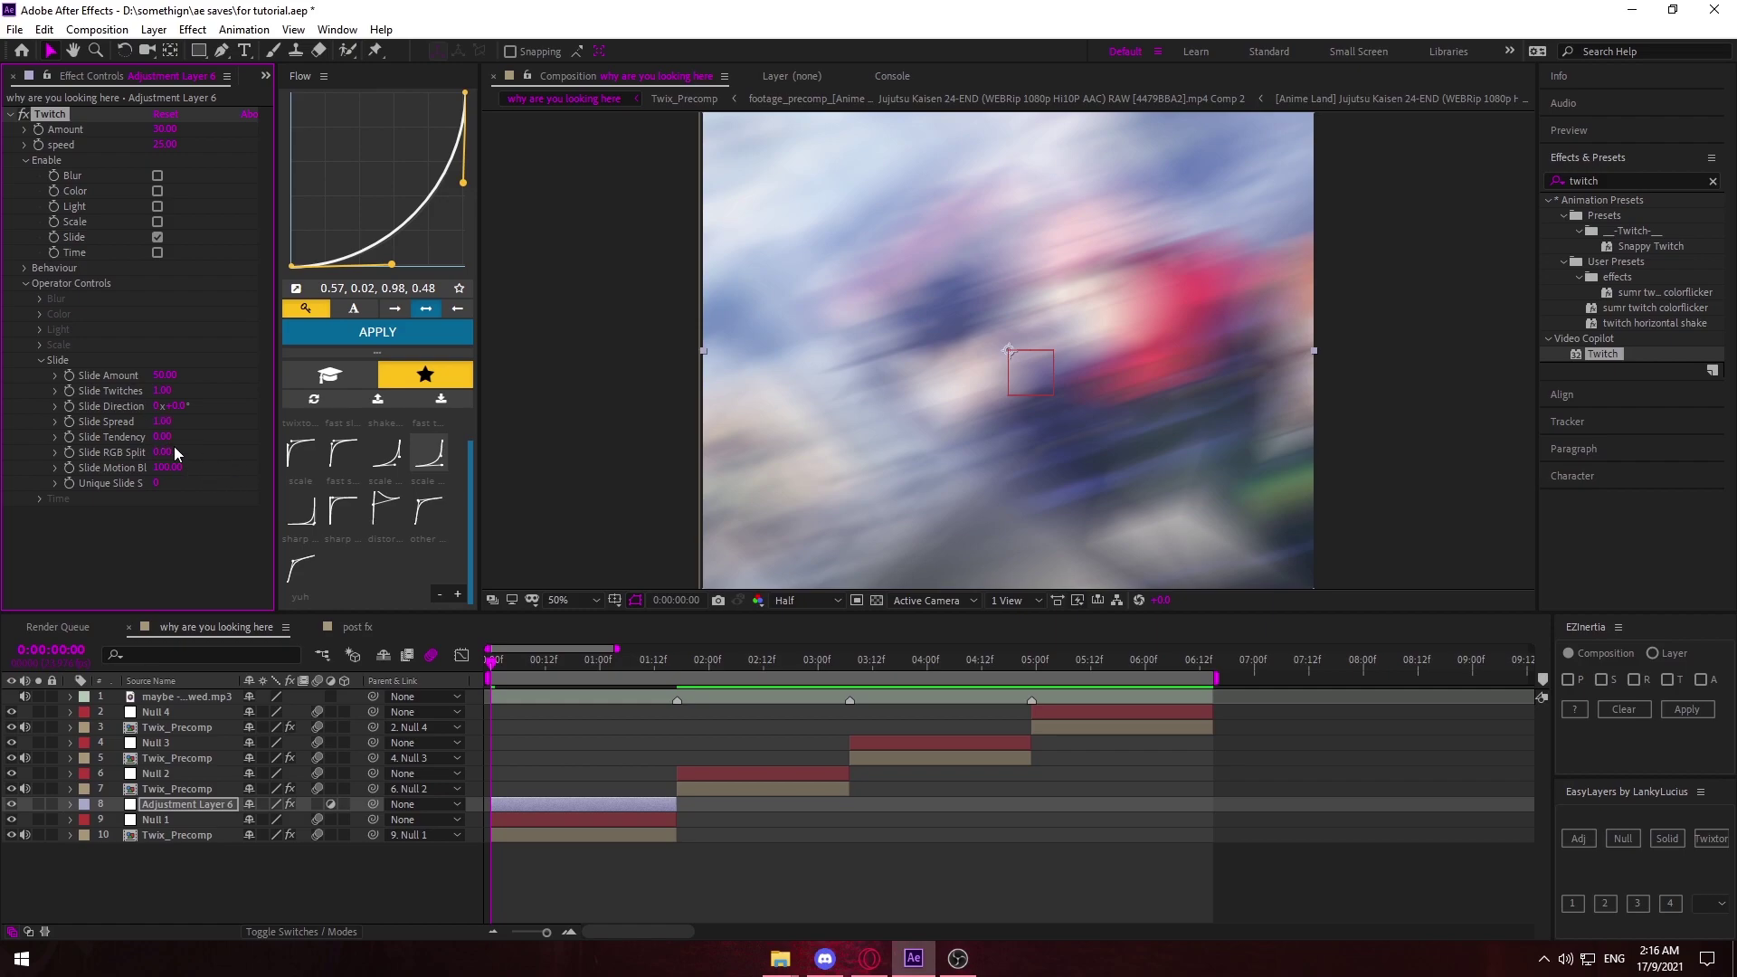
Set Slide Spread to 0 and collapse the Slide, Operator Controls and Enable groups.
drag(168, 423, 63, 423)
click(167, 422)
text(0)
key(Return)
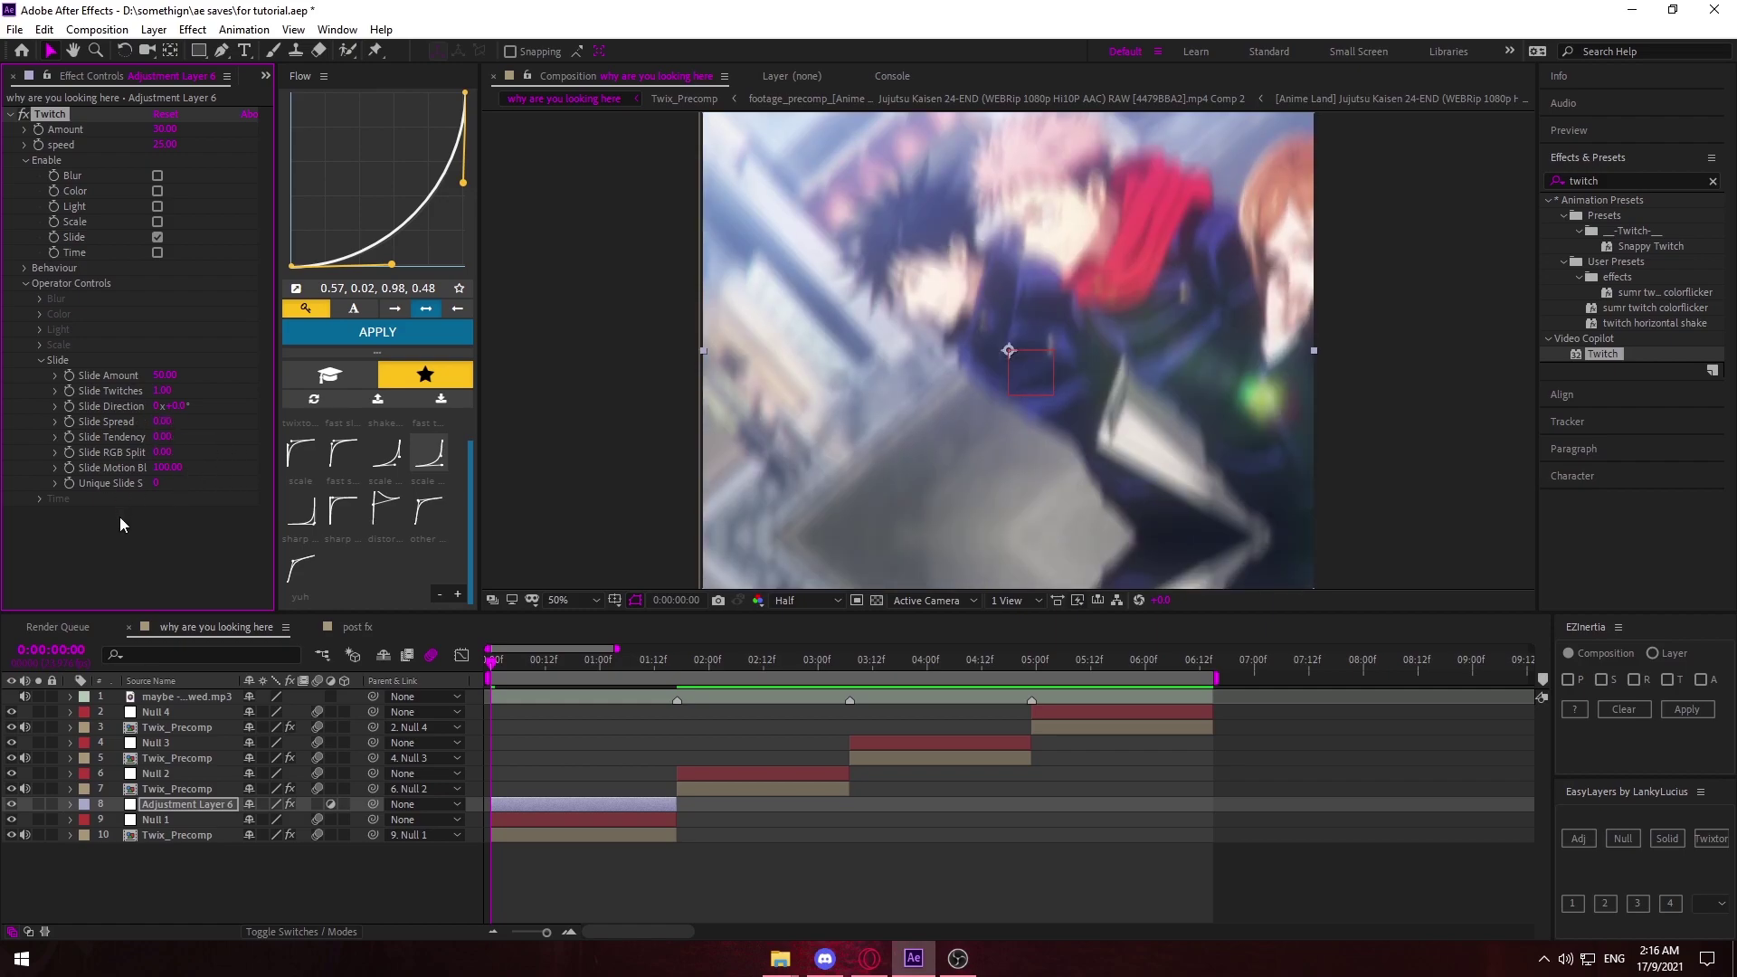
click(132, 536)
click(204, 419)
drag(163, 421, 59, 423)
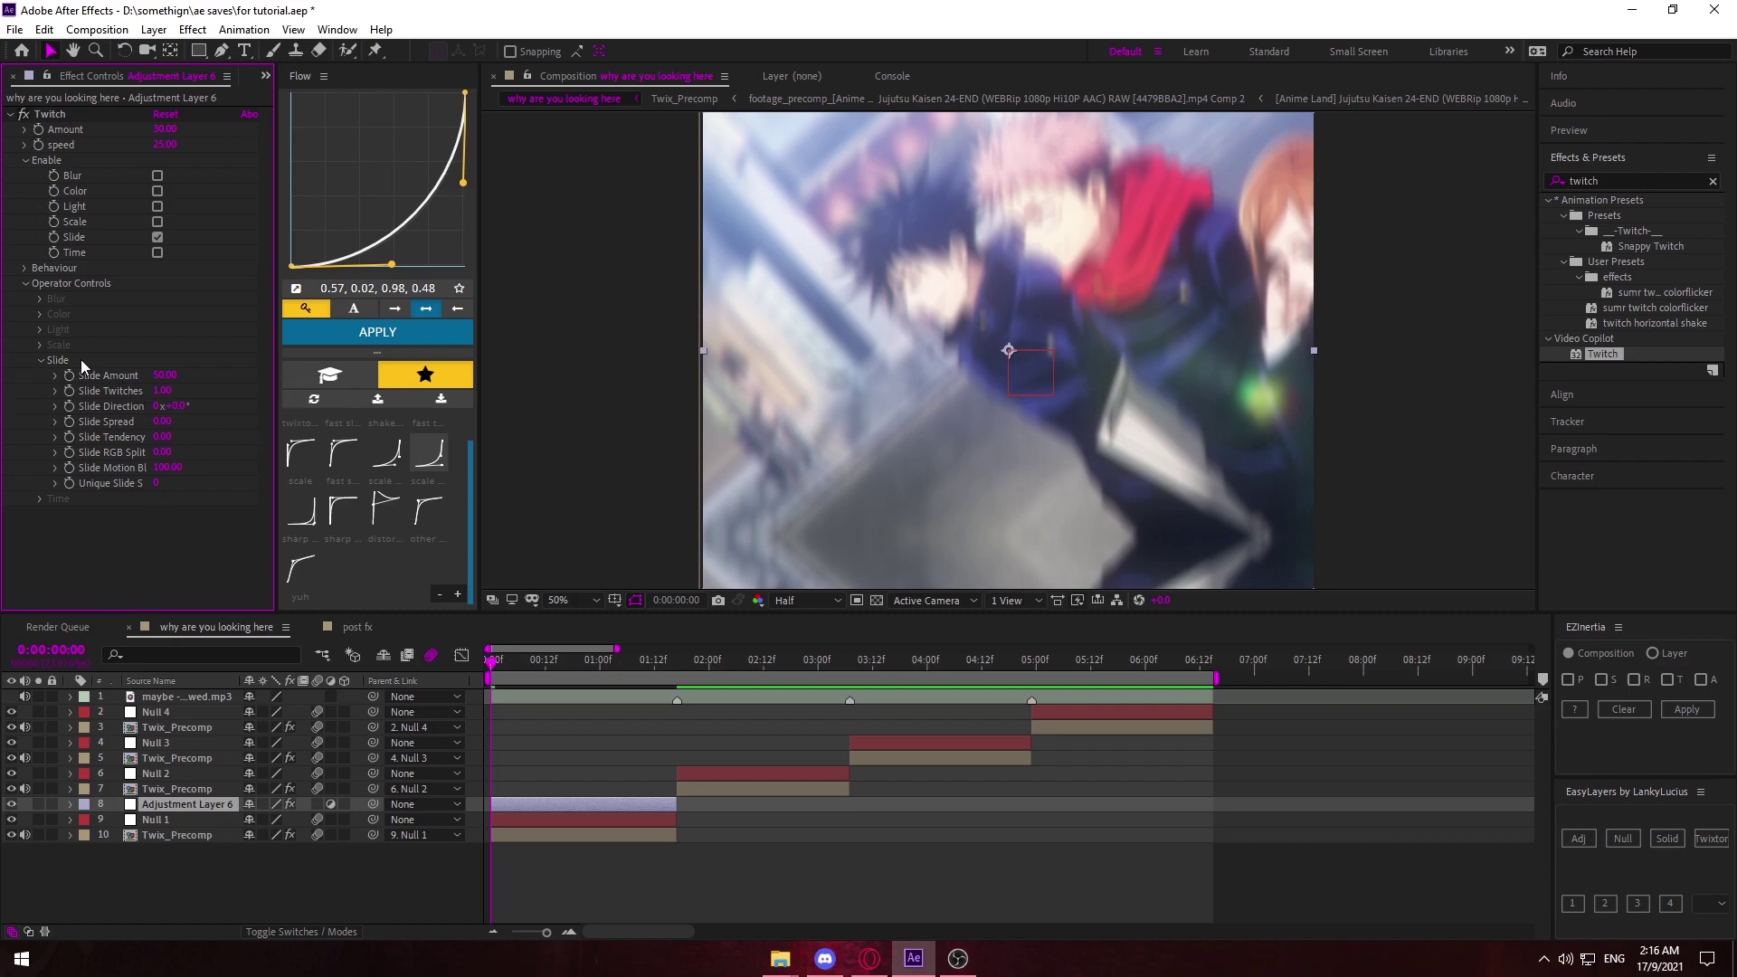
click(36, 360)
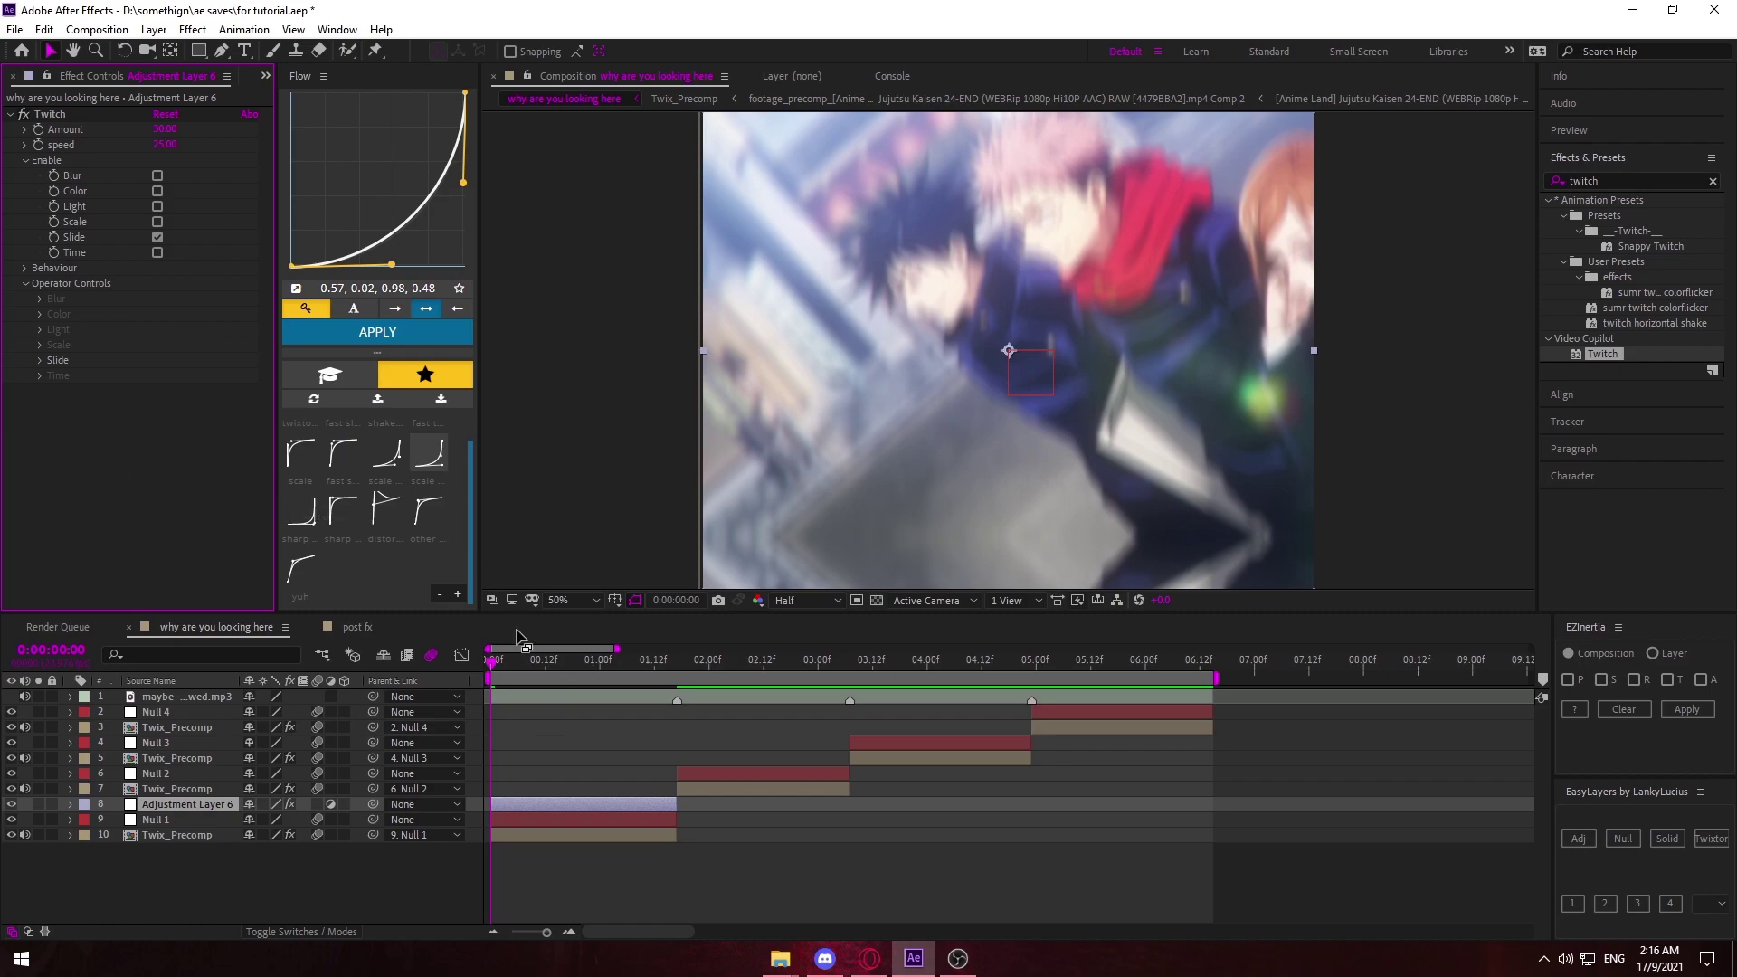
click(27, 282)
click(20, 161)
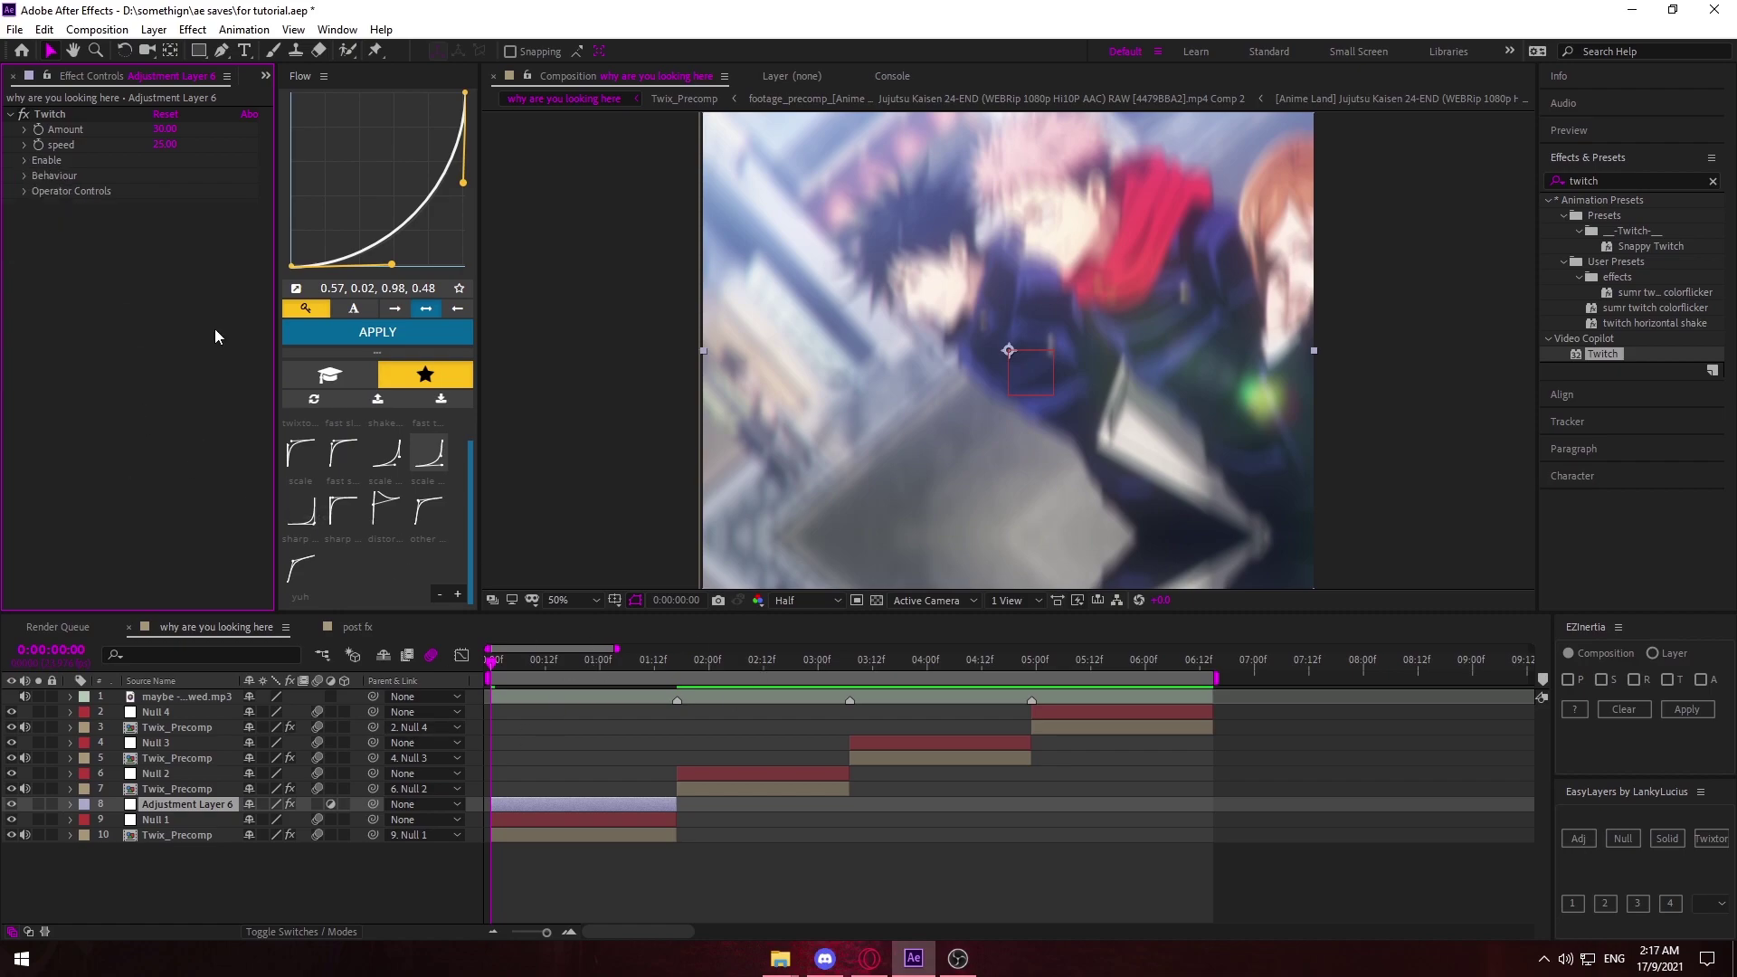
Add a keyframe for the Twitch Amount at the first frame and reveal the layer's keyframes in the timeline.
click(24, 129)
click(38, 129)
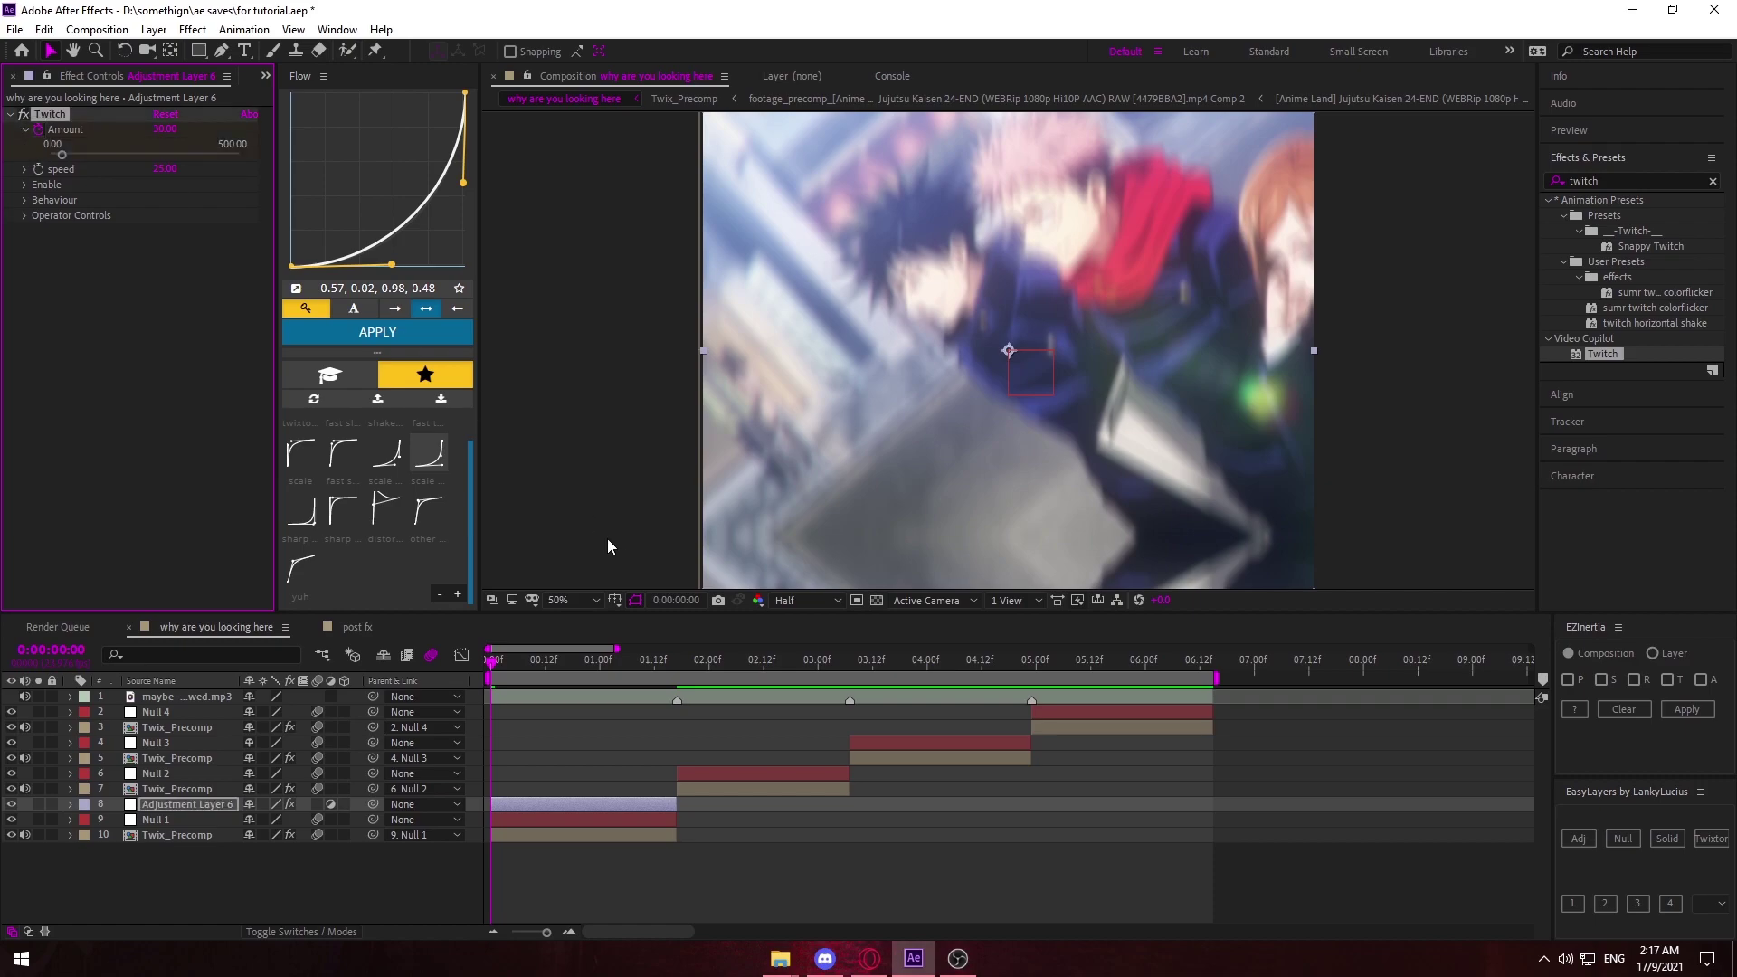
key(u)
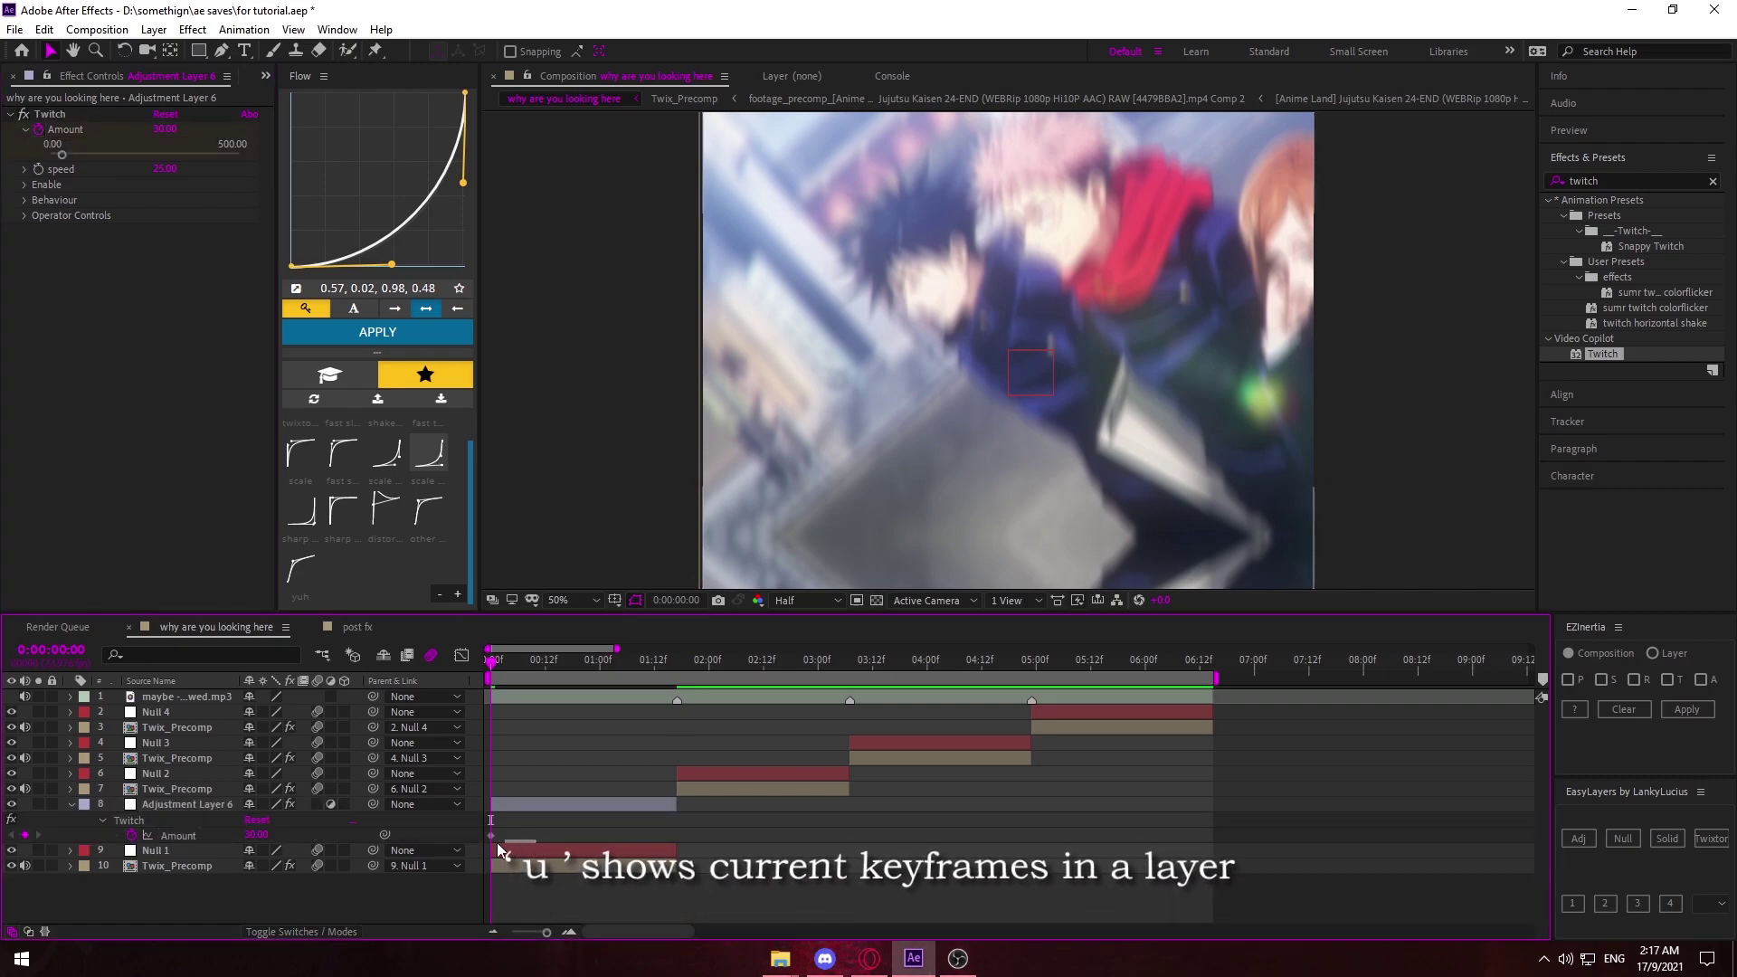
Add a second Twitch Amount keyframe with a value of 1 at 0:00:01:16, the adjustment layer's last frame.
click(633, 666)
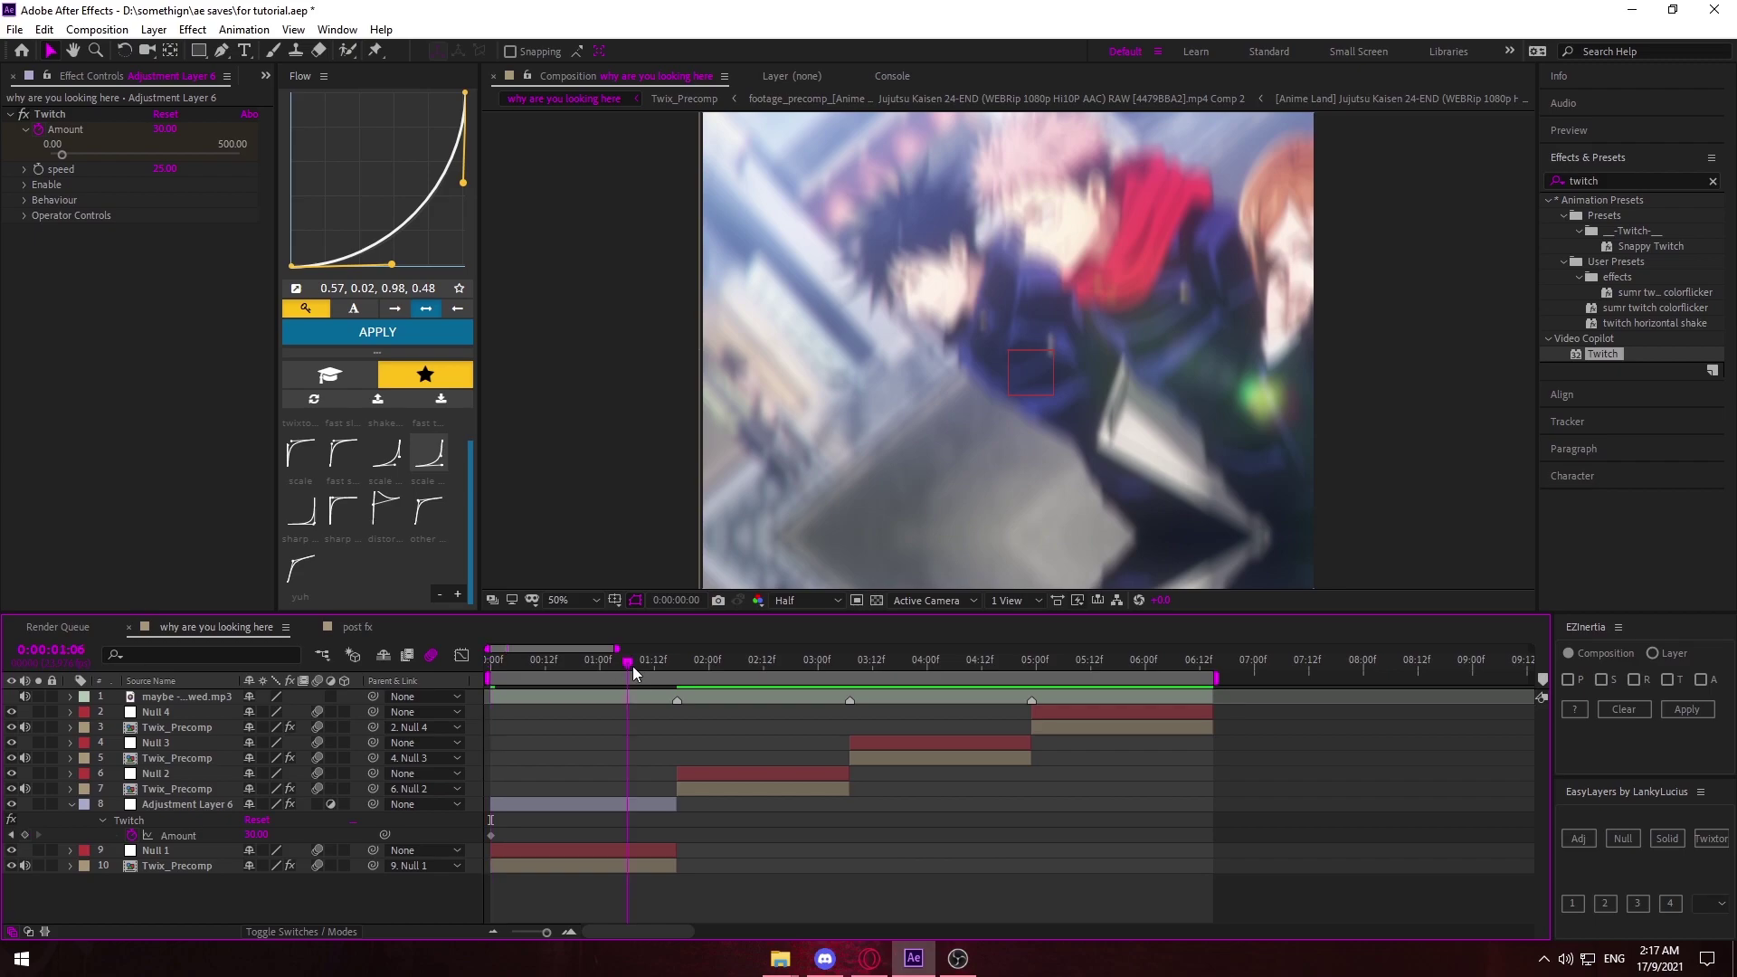
drag(632, 665, 672, 669)
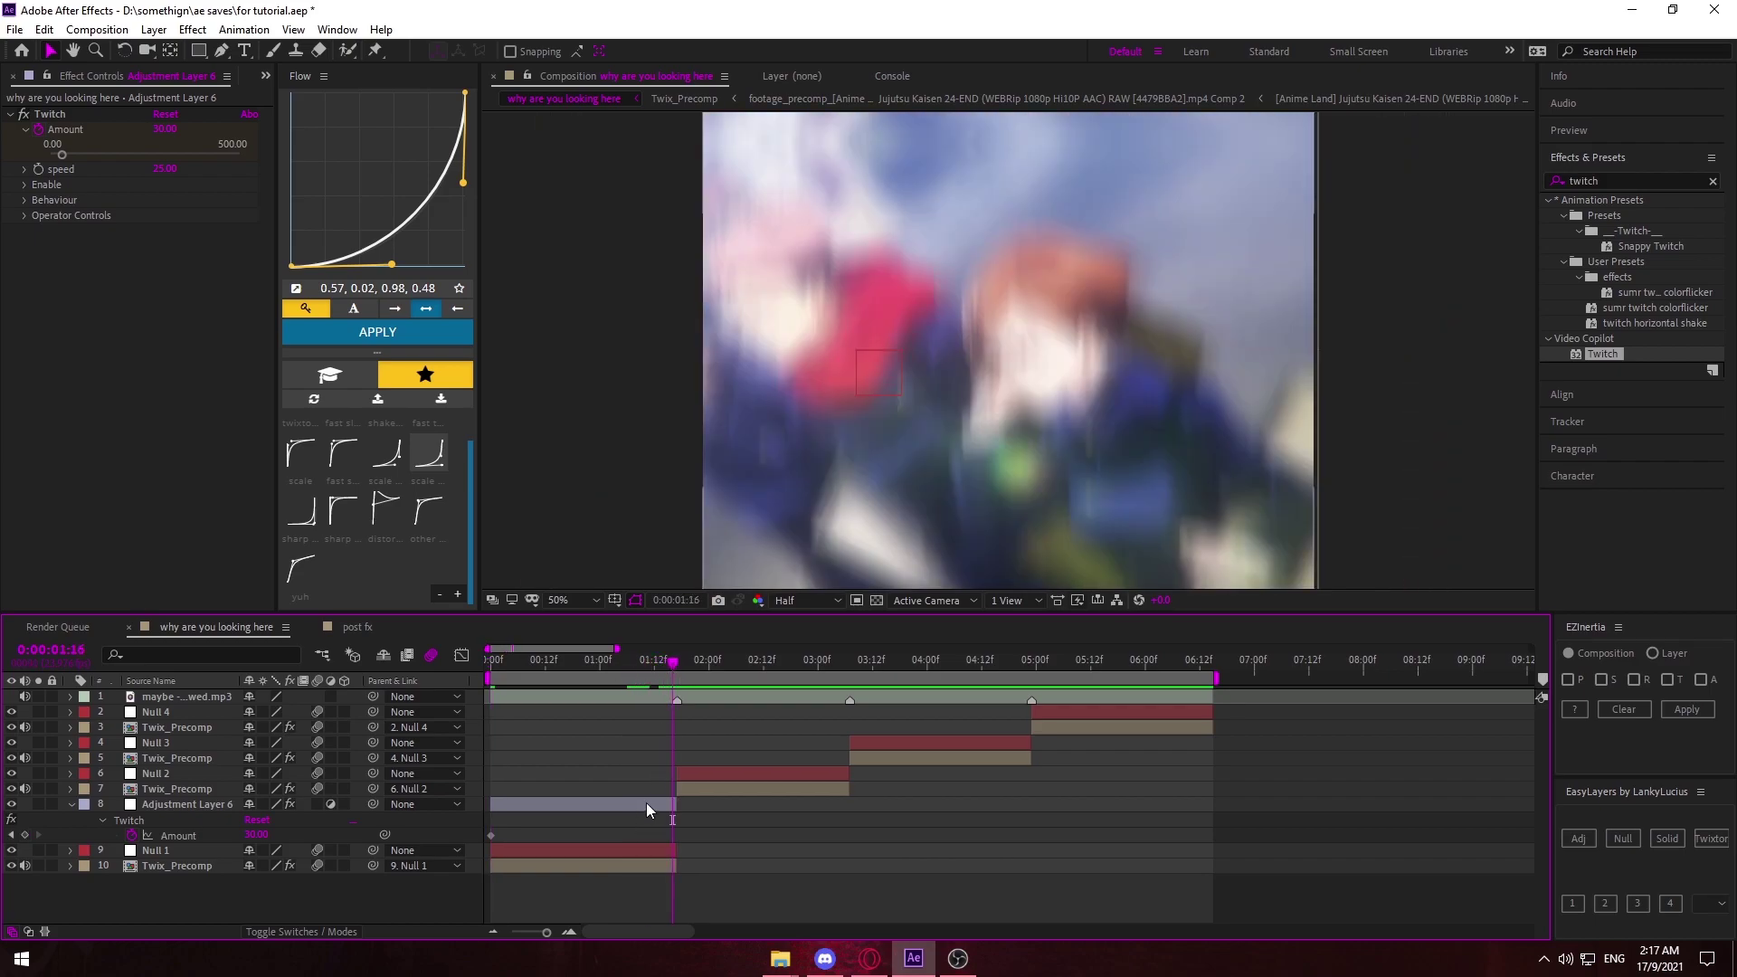
click(646, 801)
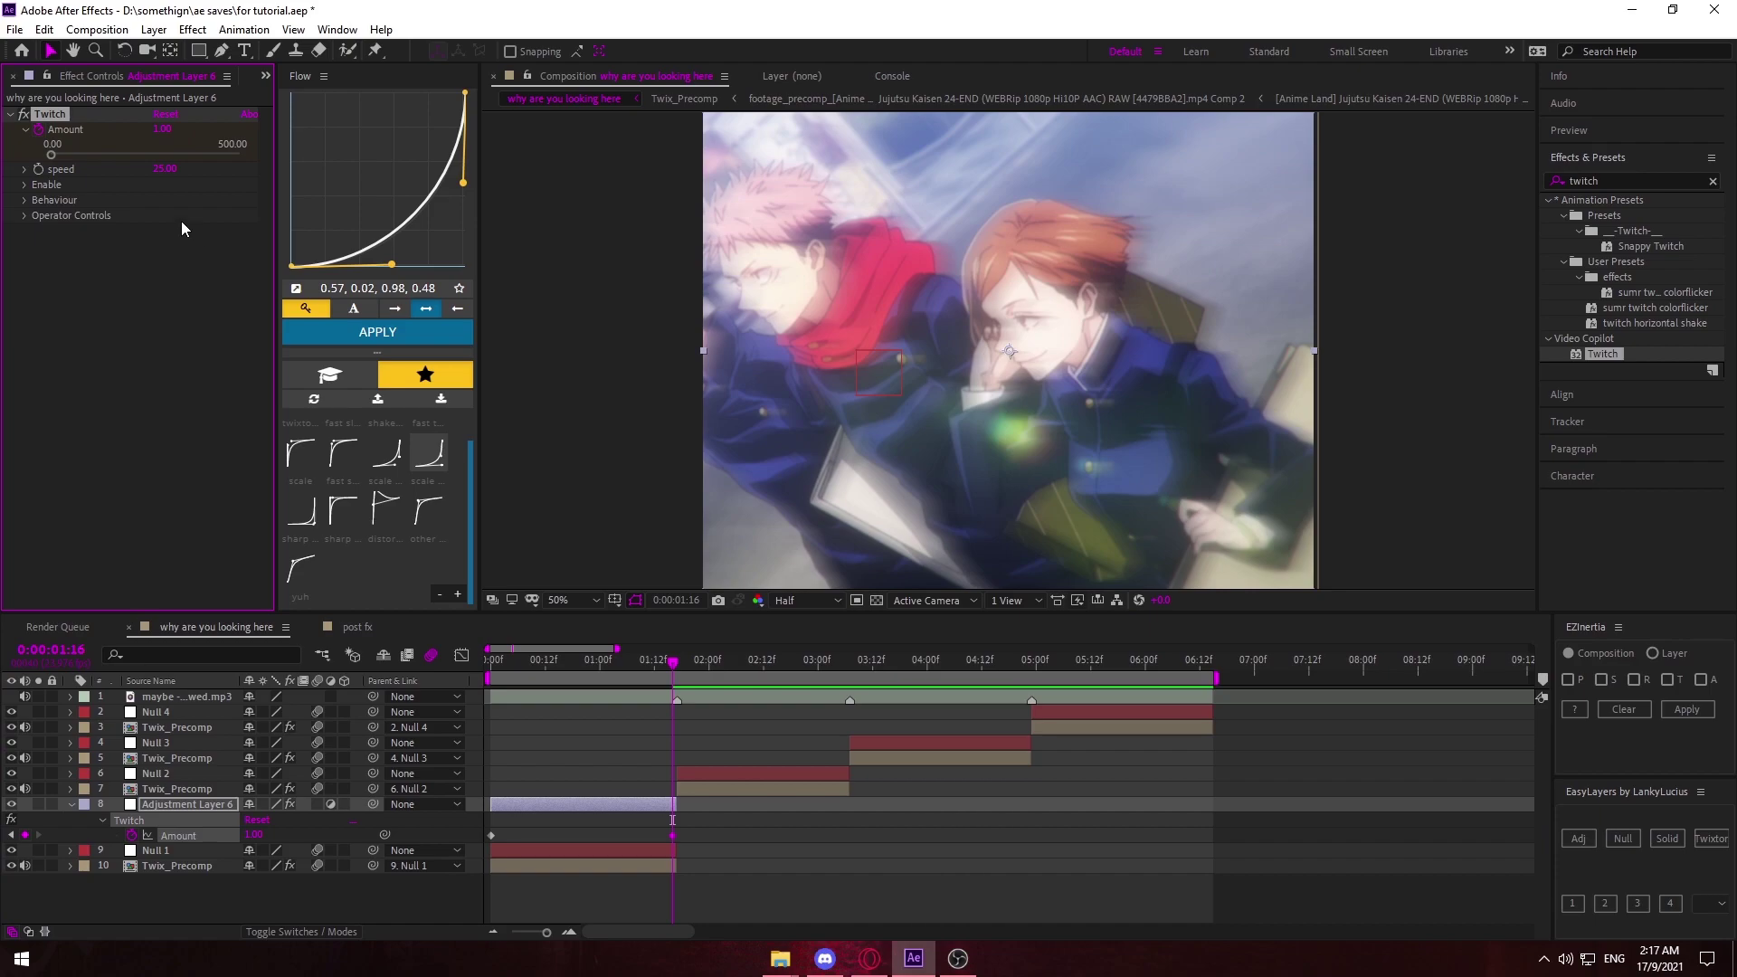
drag(650, 664, 668, 693)
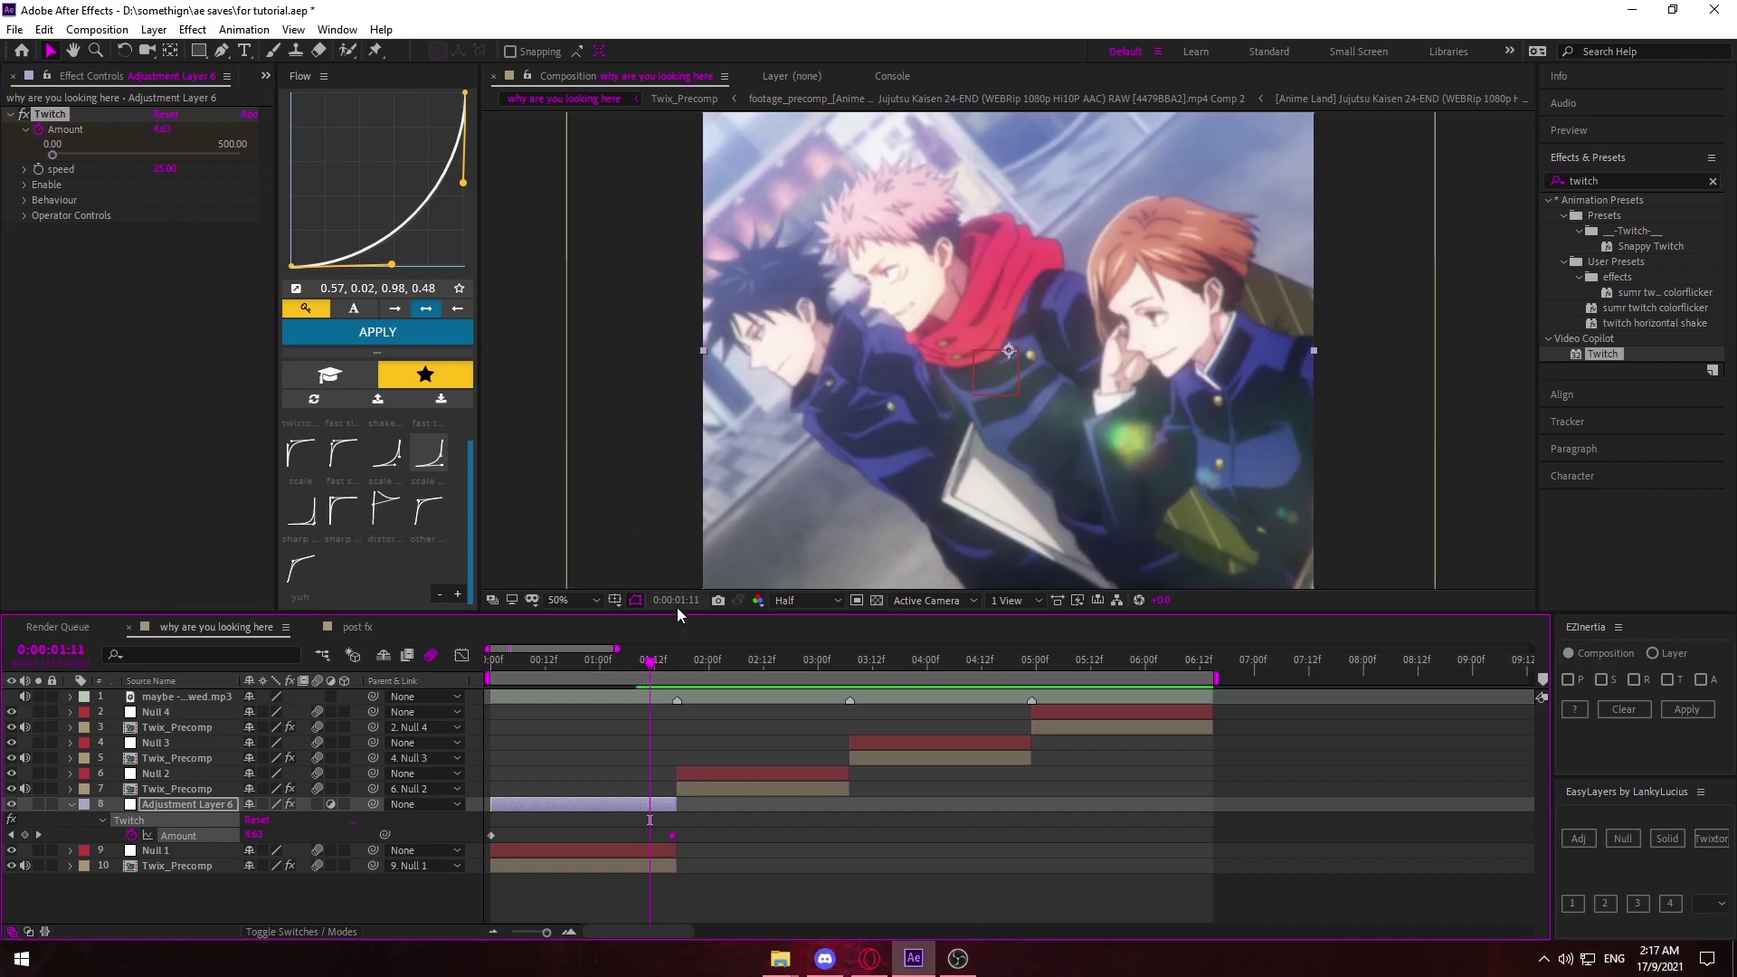
click(673, 665)
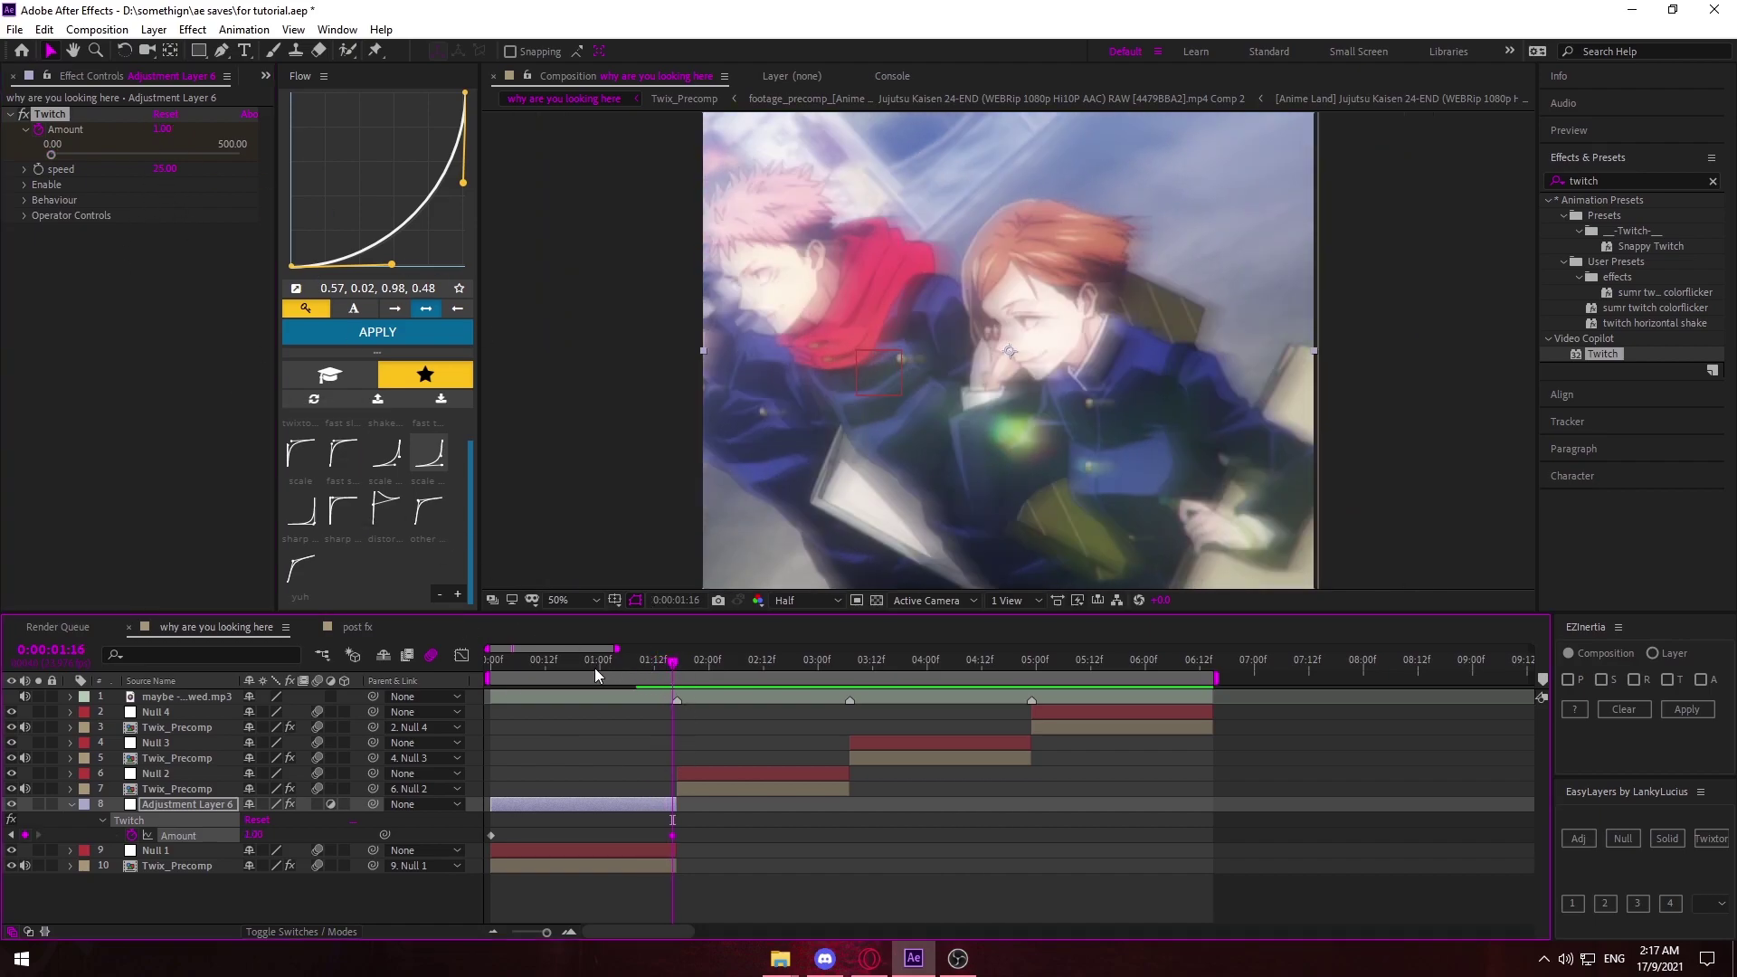
click(658, 670)
drag(658, 670, 653, 672)
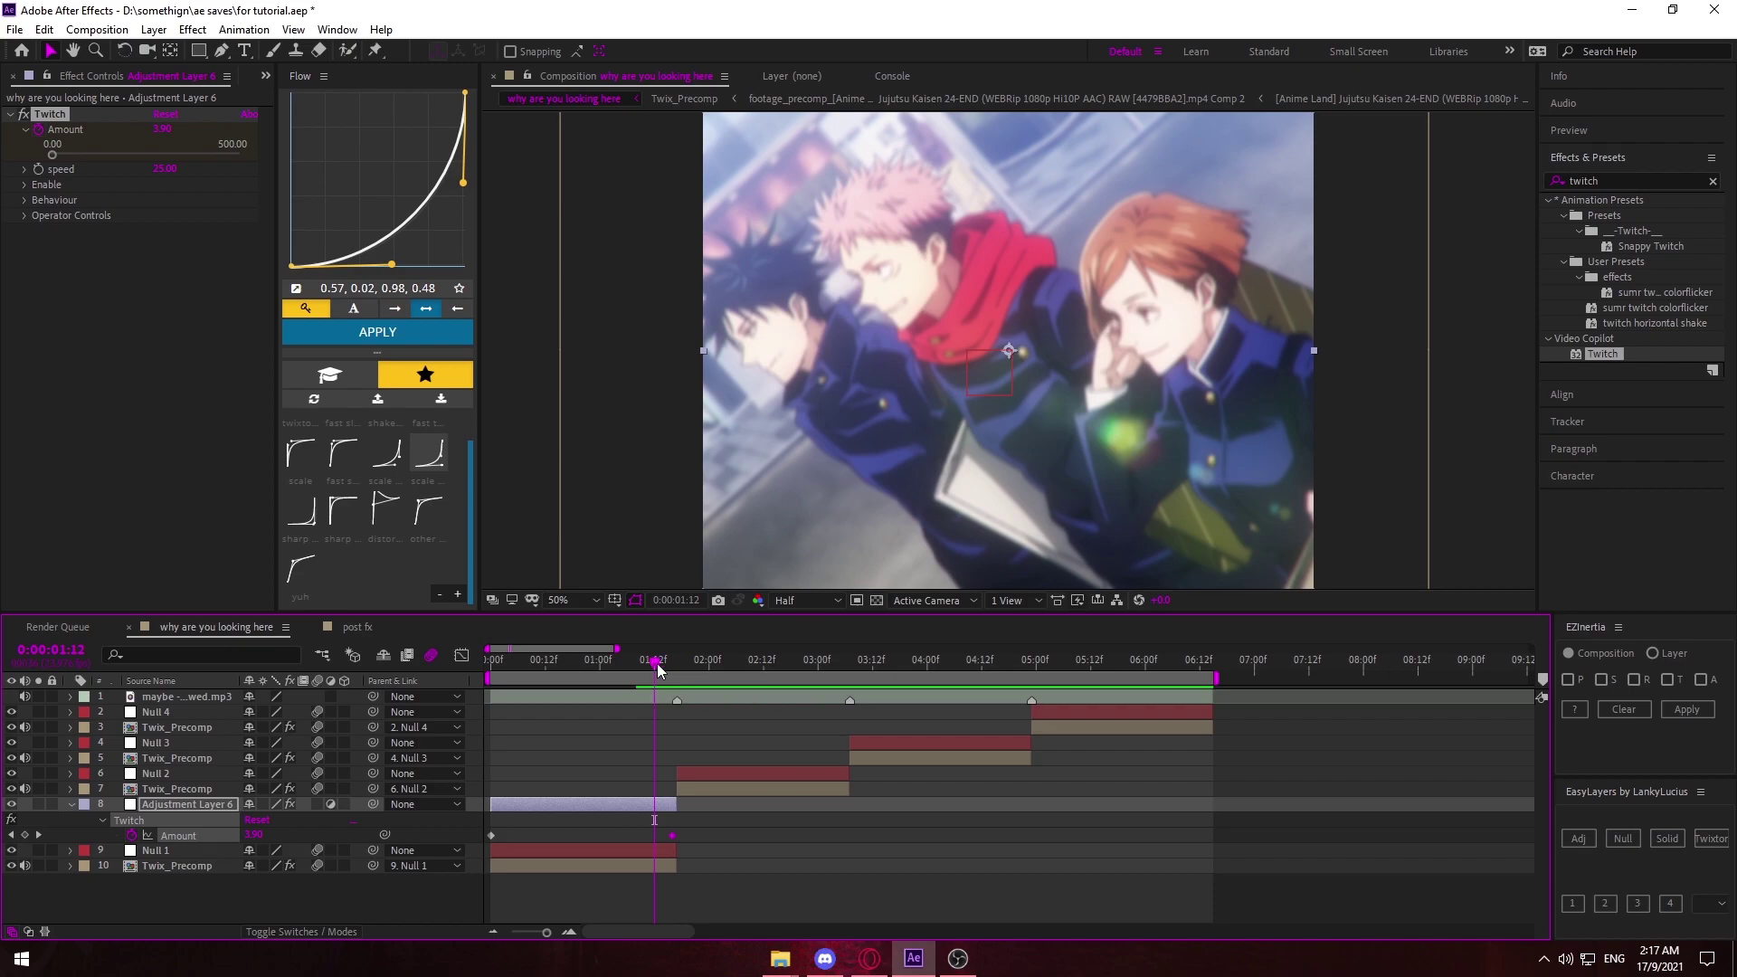
drag(658, 670, 670, 670)
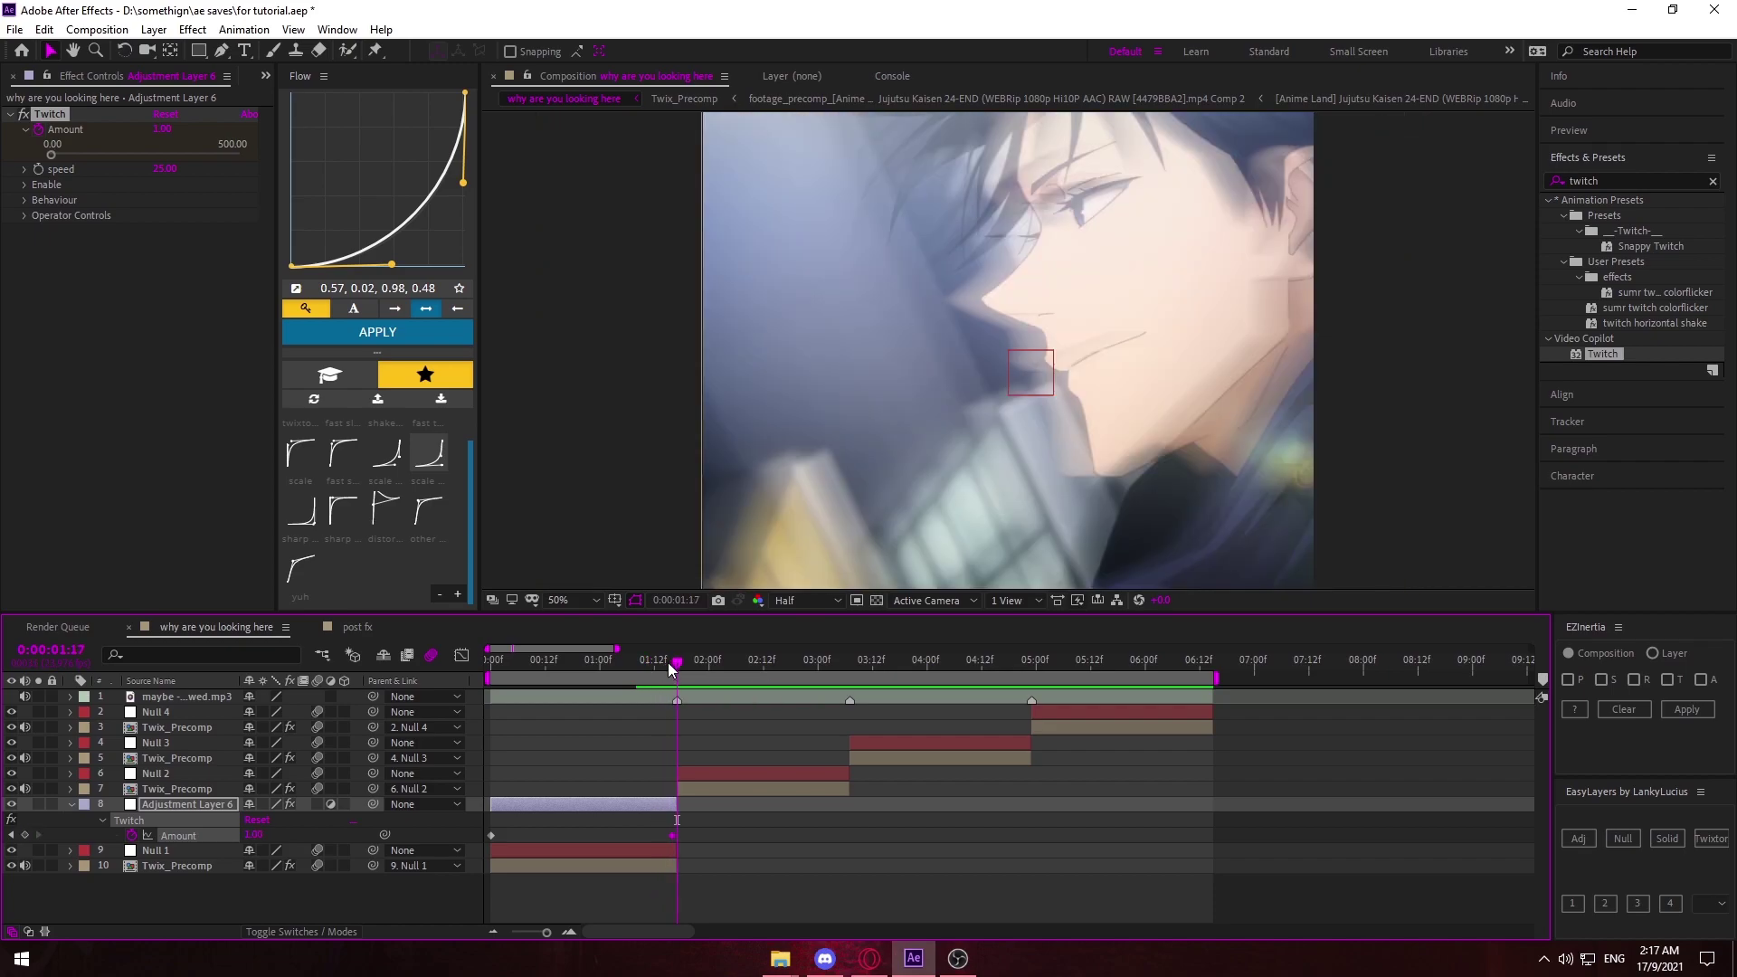
Set the Twitch Amount keyframe at 0:00:01:16 to 0.
key(Page_Up)
click(163, 130)
text(0)
key(Return)
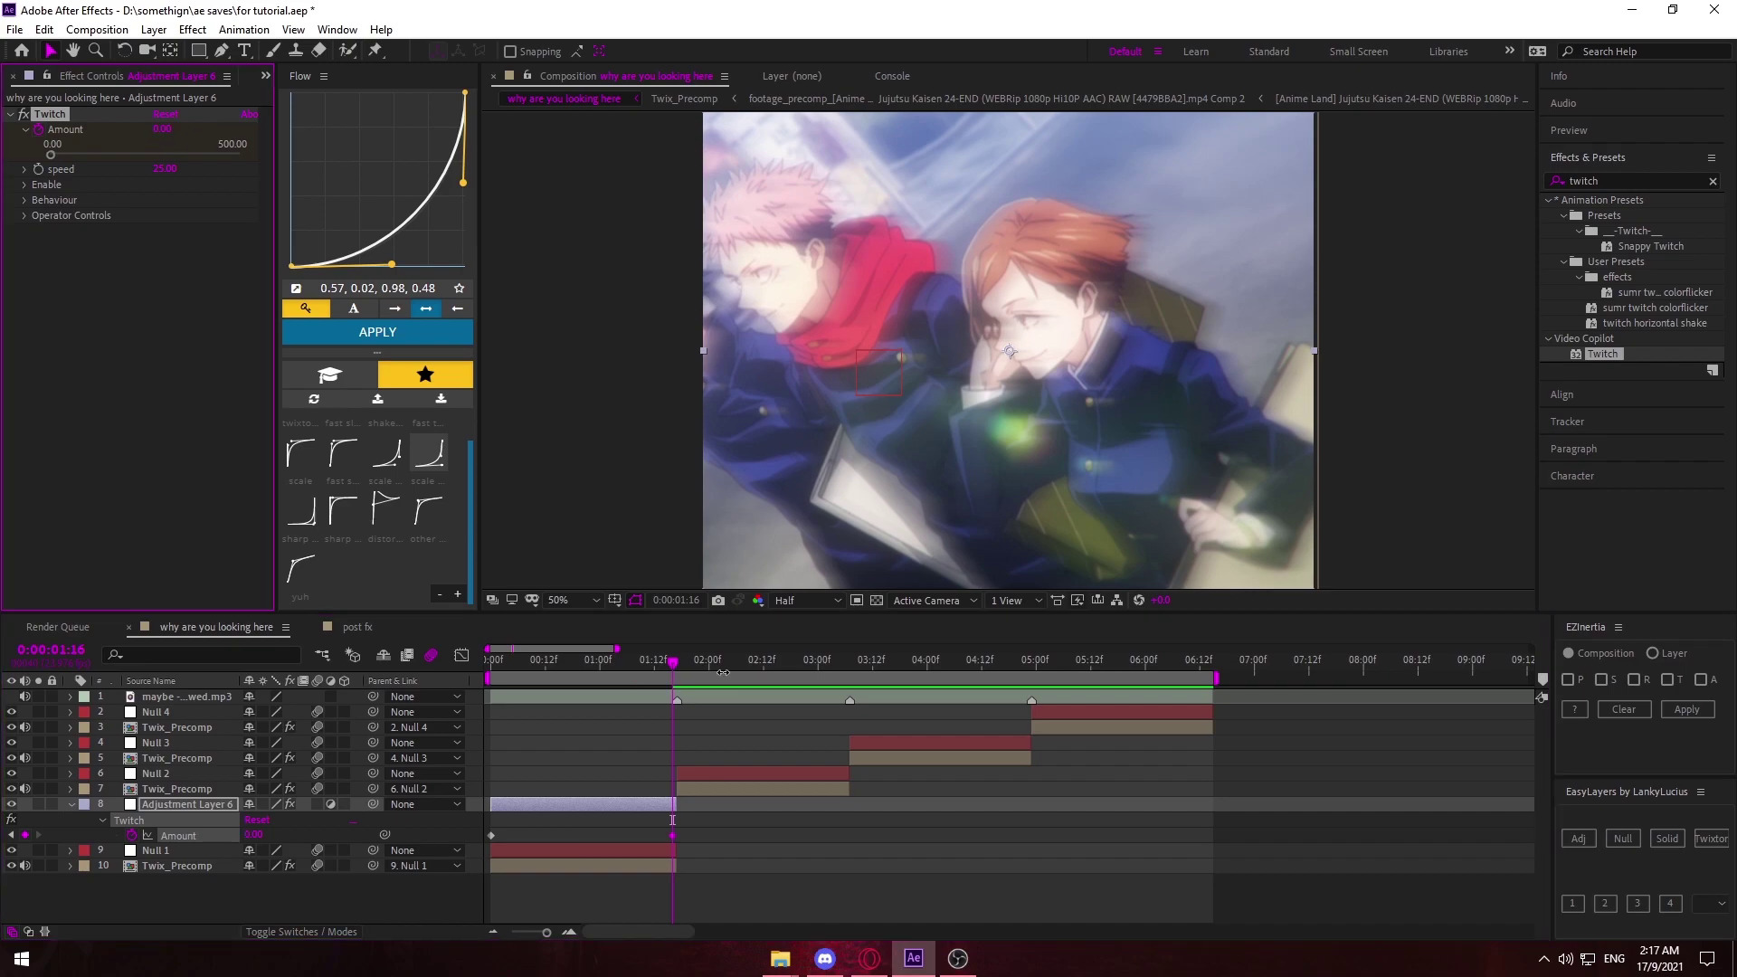
Set the Twitch Amount keyframe at 0:00:01:16 to 30 and return to the first frame.
mouse_move(672, 670)
mouse_down()
mouse_move(621, 670)
mouse_move(672, 670)
mouse_up()
click(163, 129)
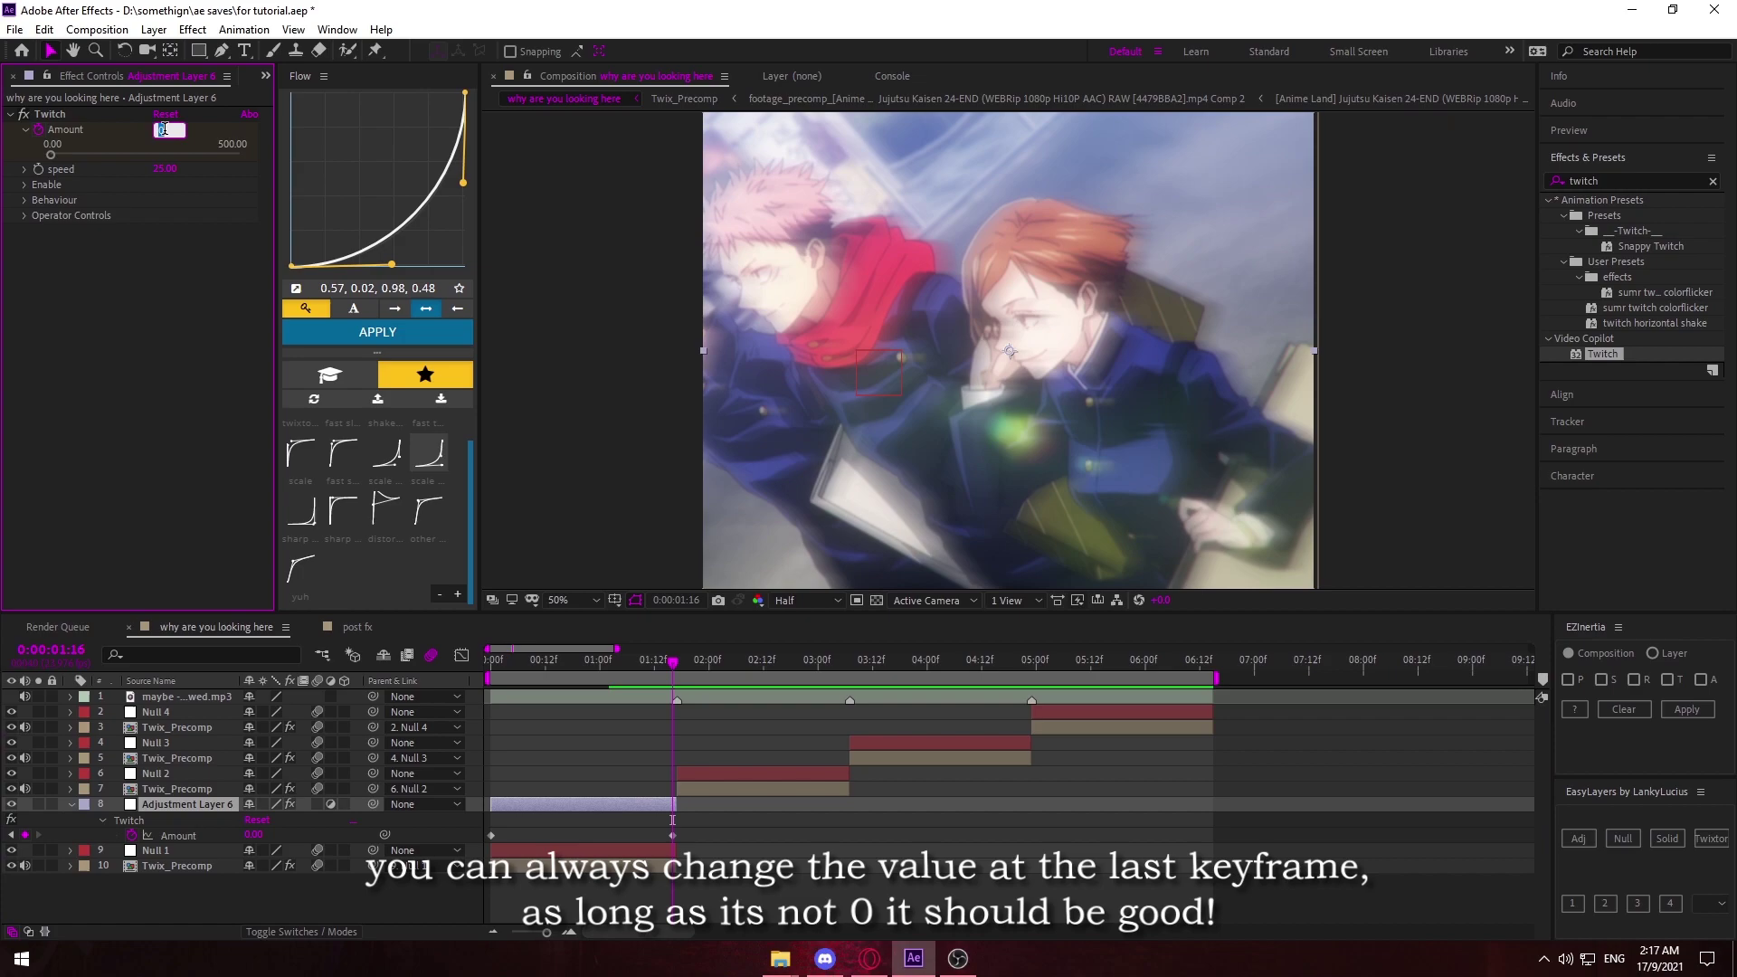
text(30)
key(Return)
drag(539, 660, 456, 670)
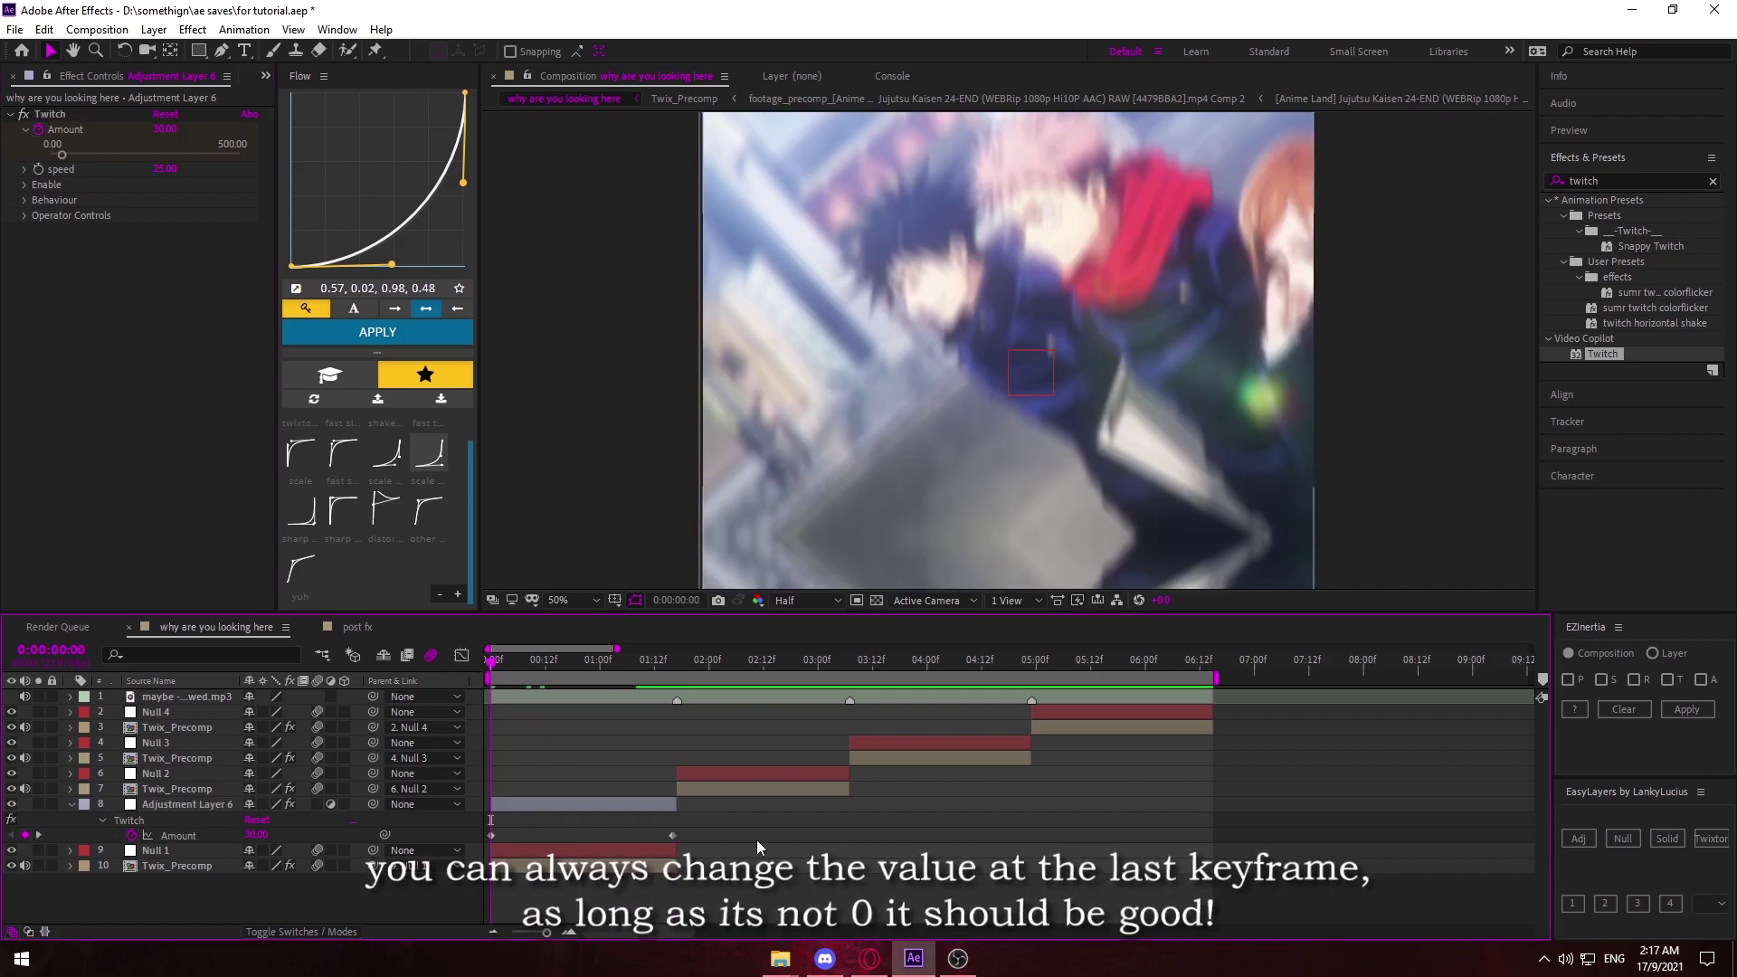
Easy-ease both Twitch Amount keyframes and stretch the last keyframe's influence almost to the first, giving a steep initial drop.
click(476, 830)
drag(736, 836, 479, 830)
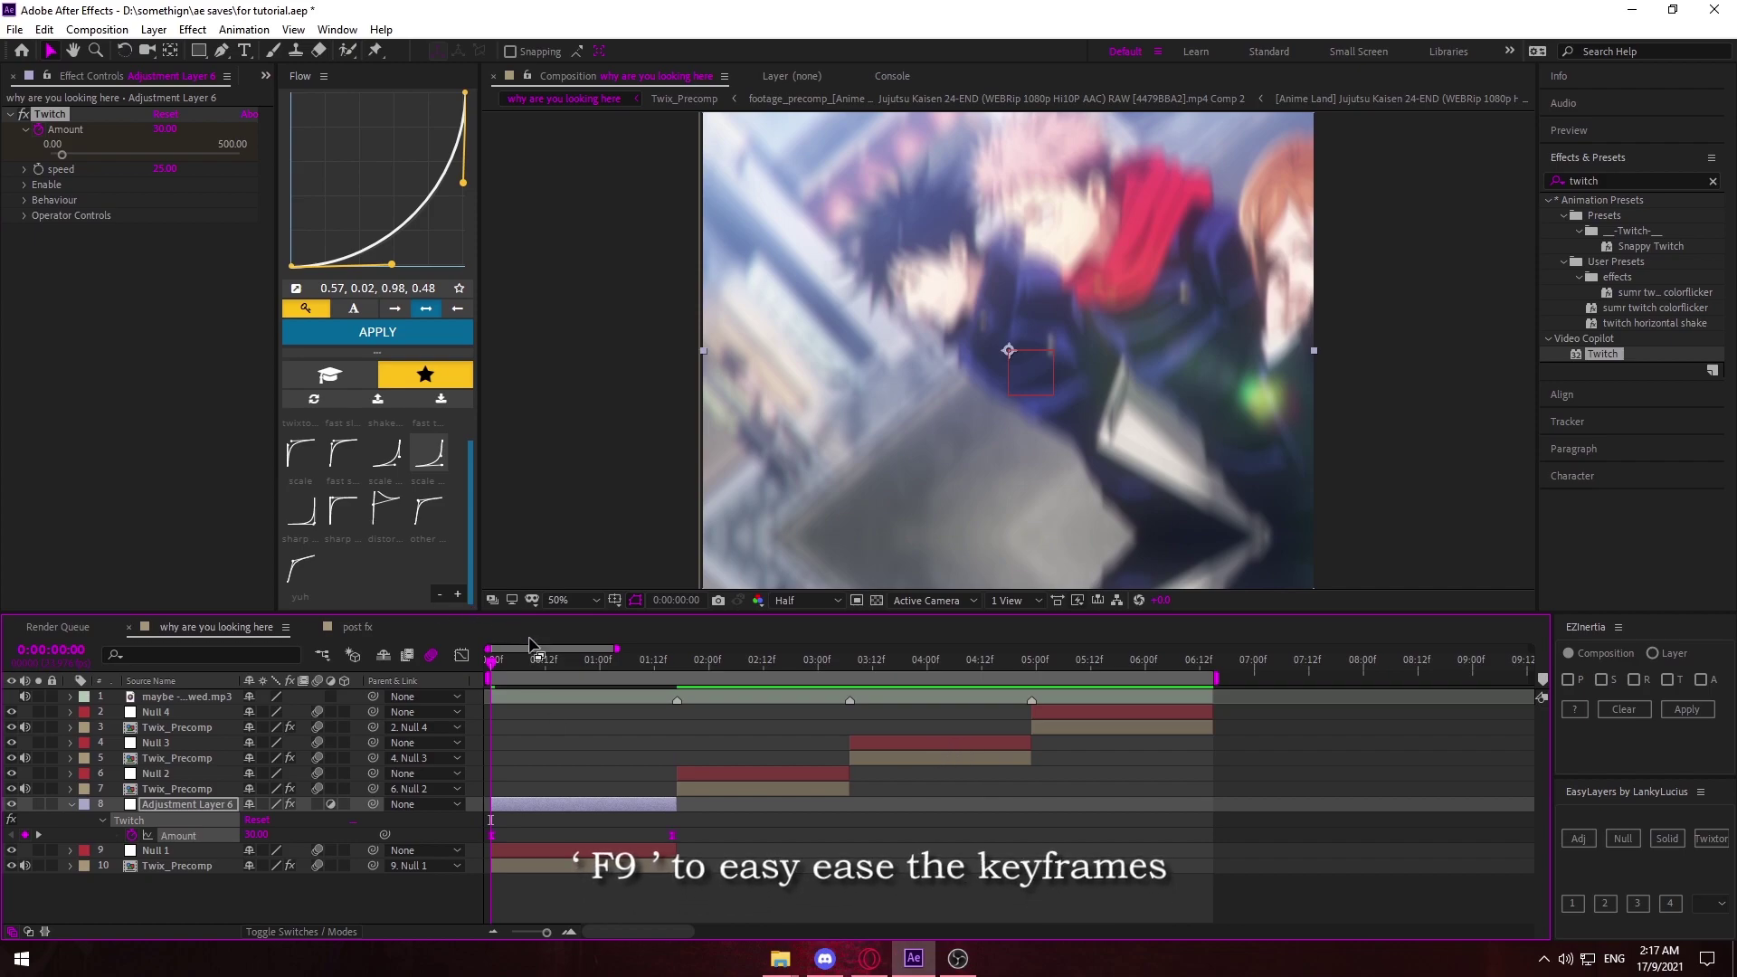
click(461, 655)
drag(680, 892, 474, 876)
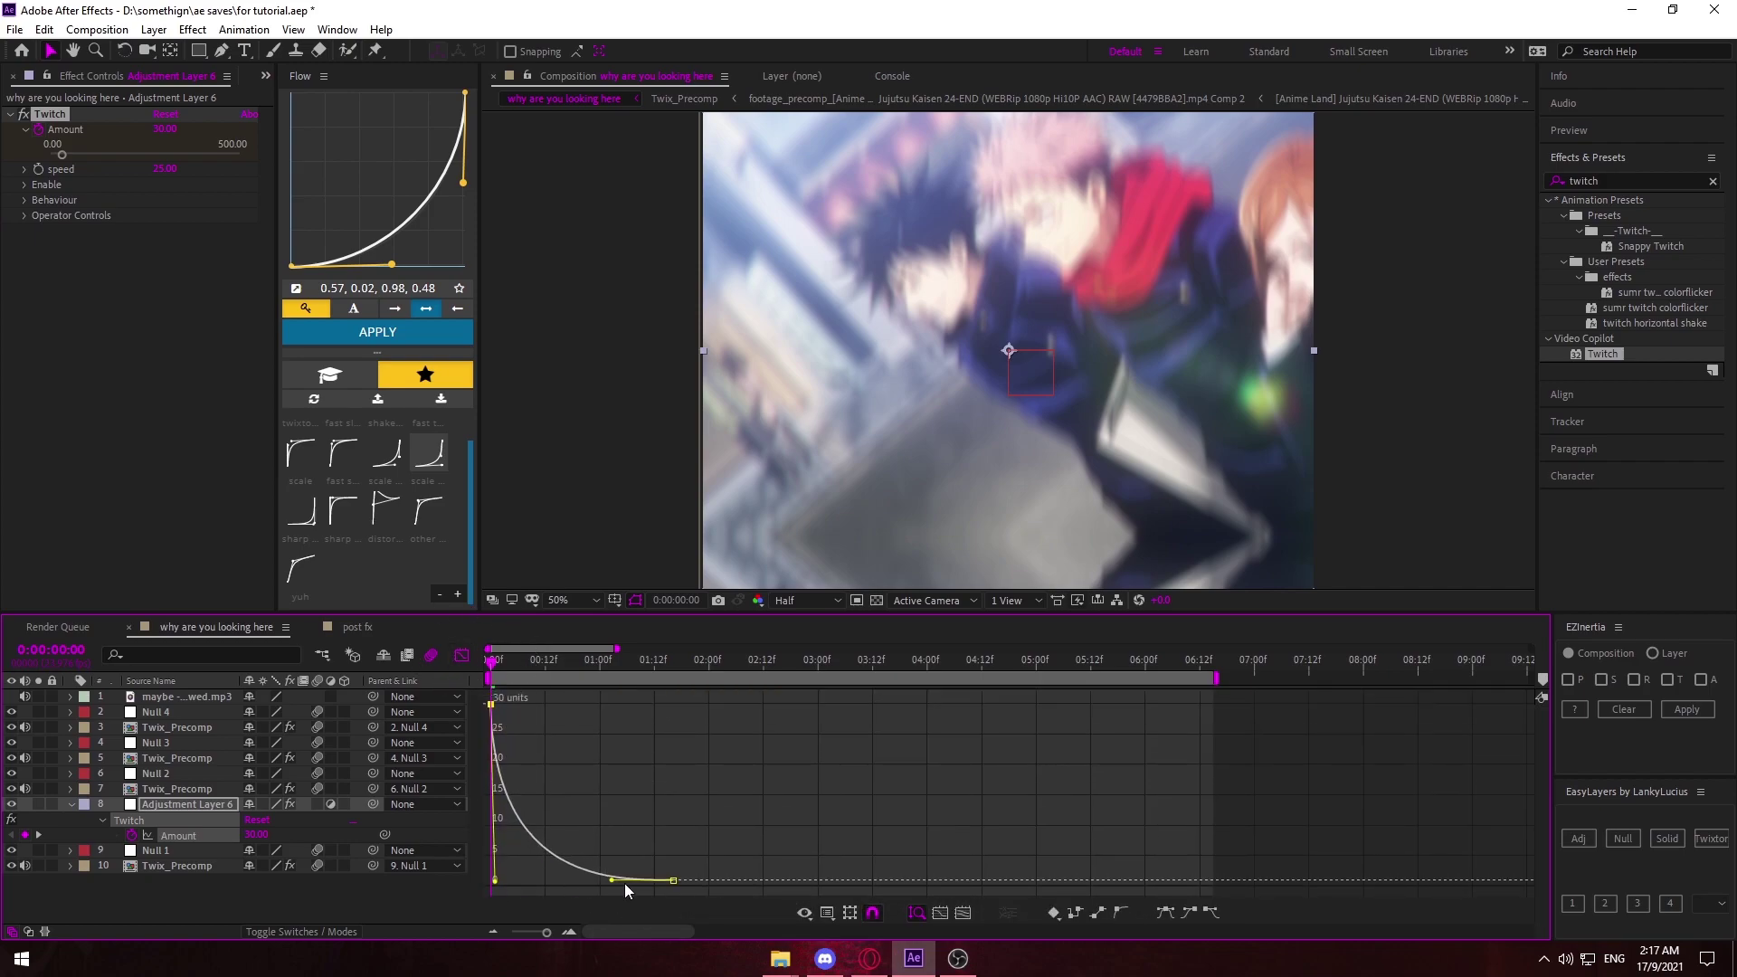
drag(611, 881, 500, 880)
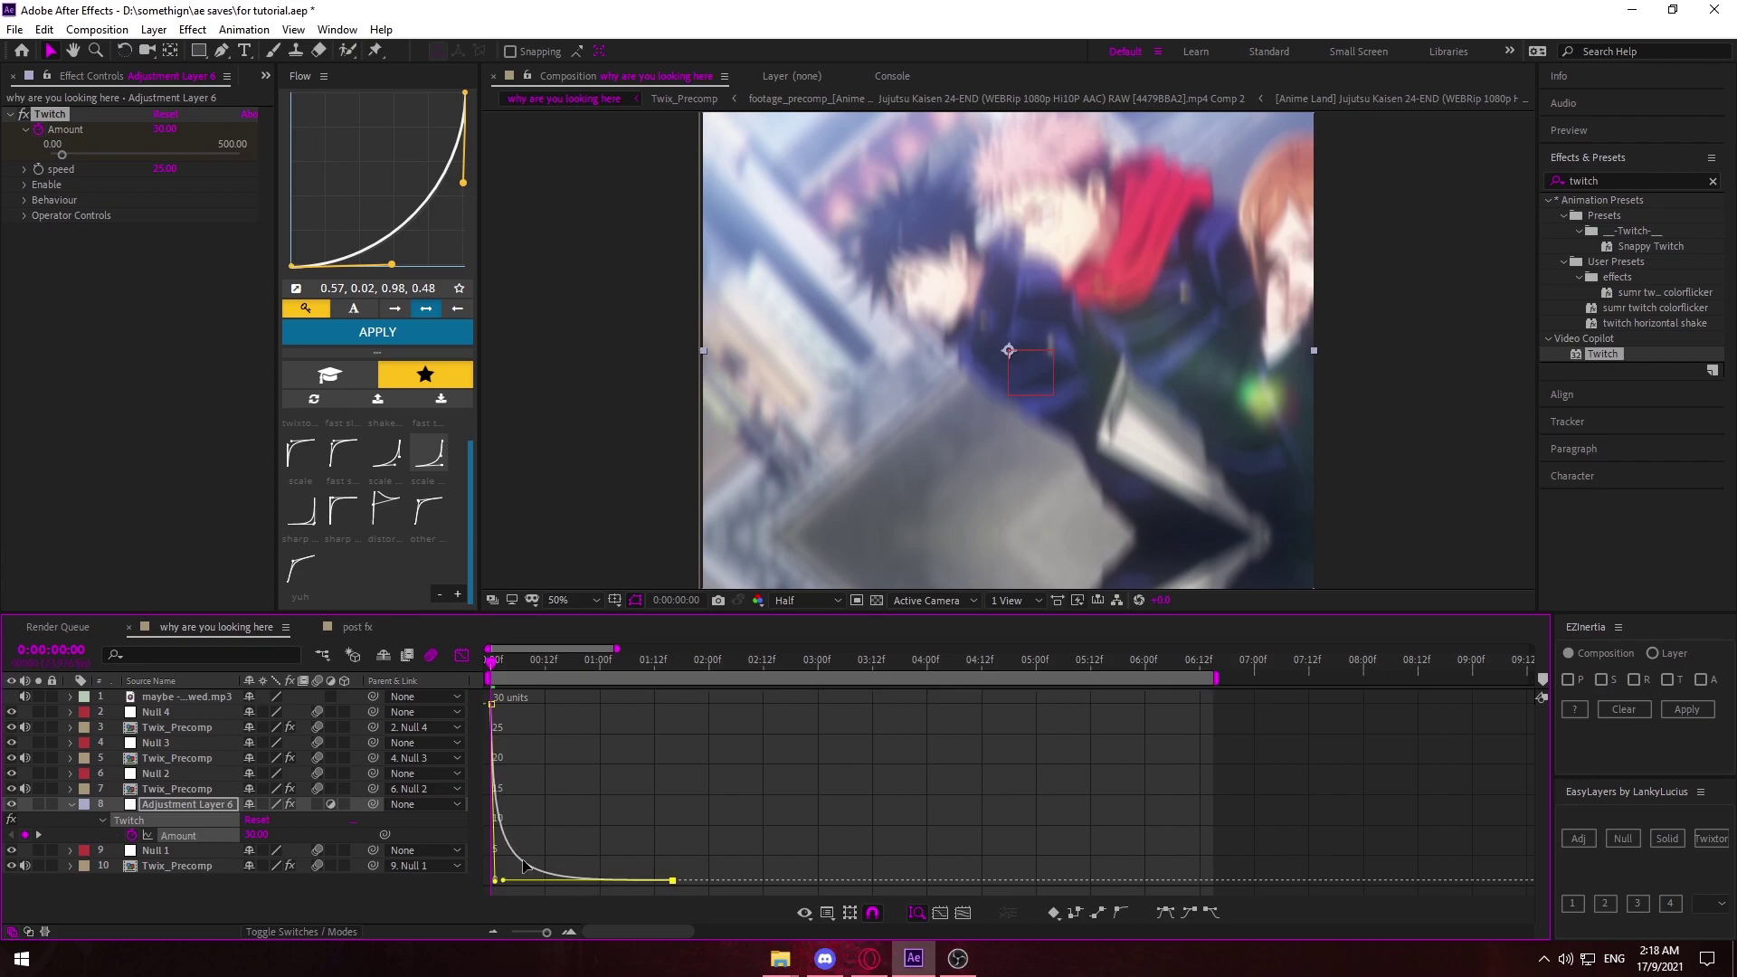
click(538, 792)
click(462, 655)
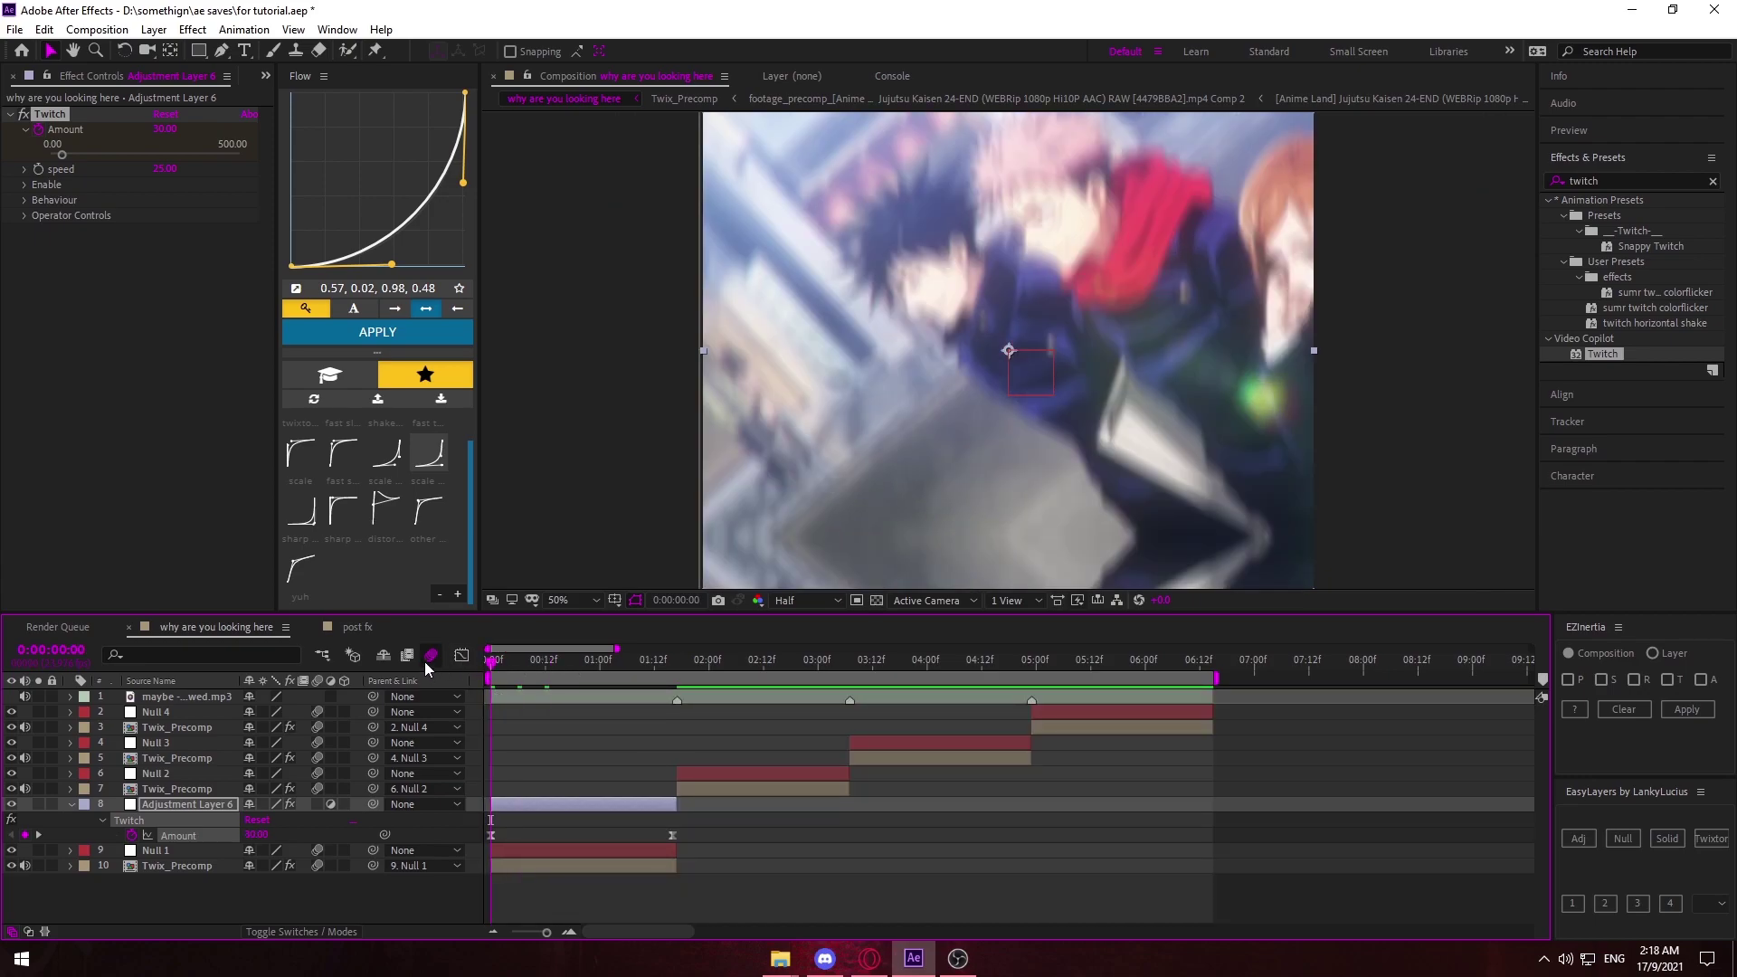
Preview the eased shake from the first frame, then inspect the movement at 0:00:00:07.
key(space)
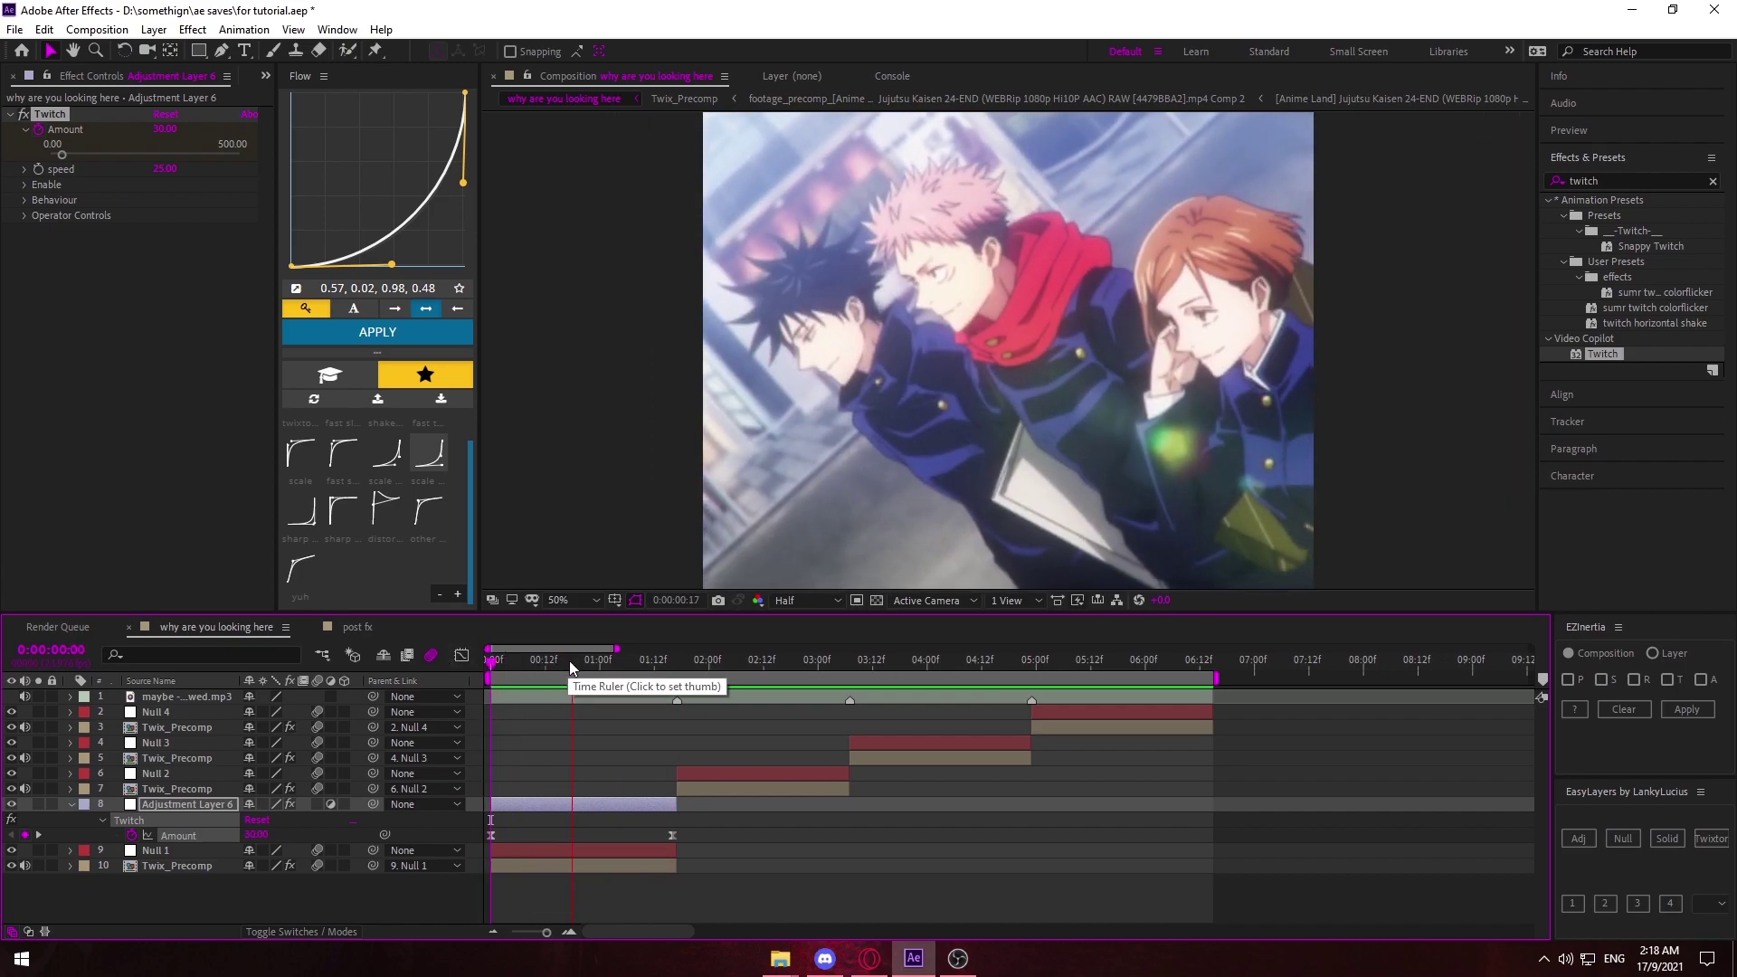
key(space)
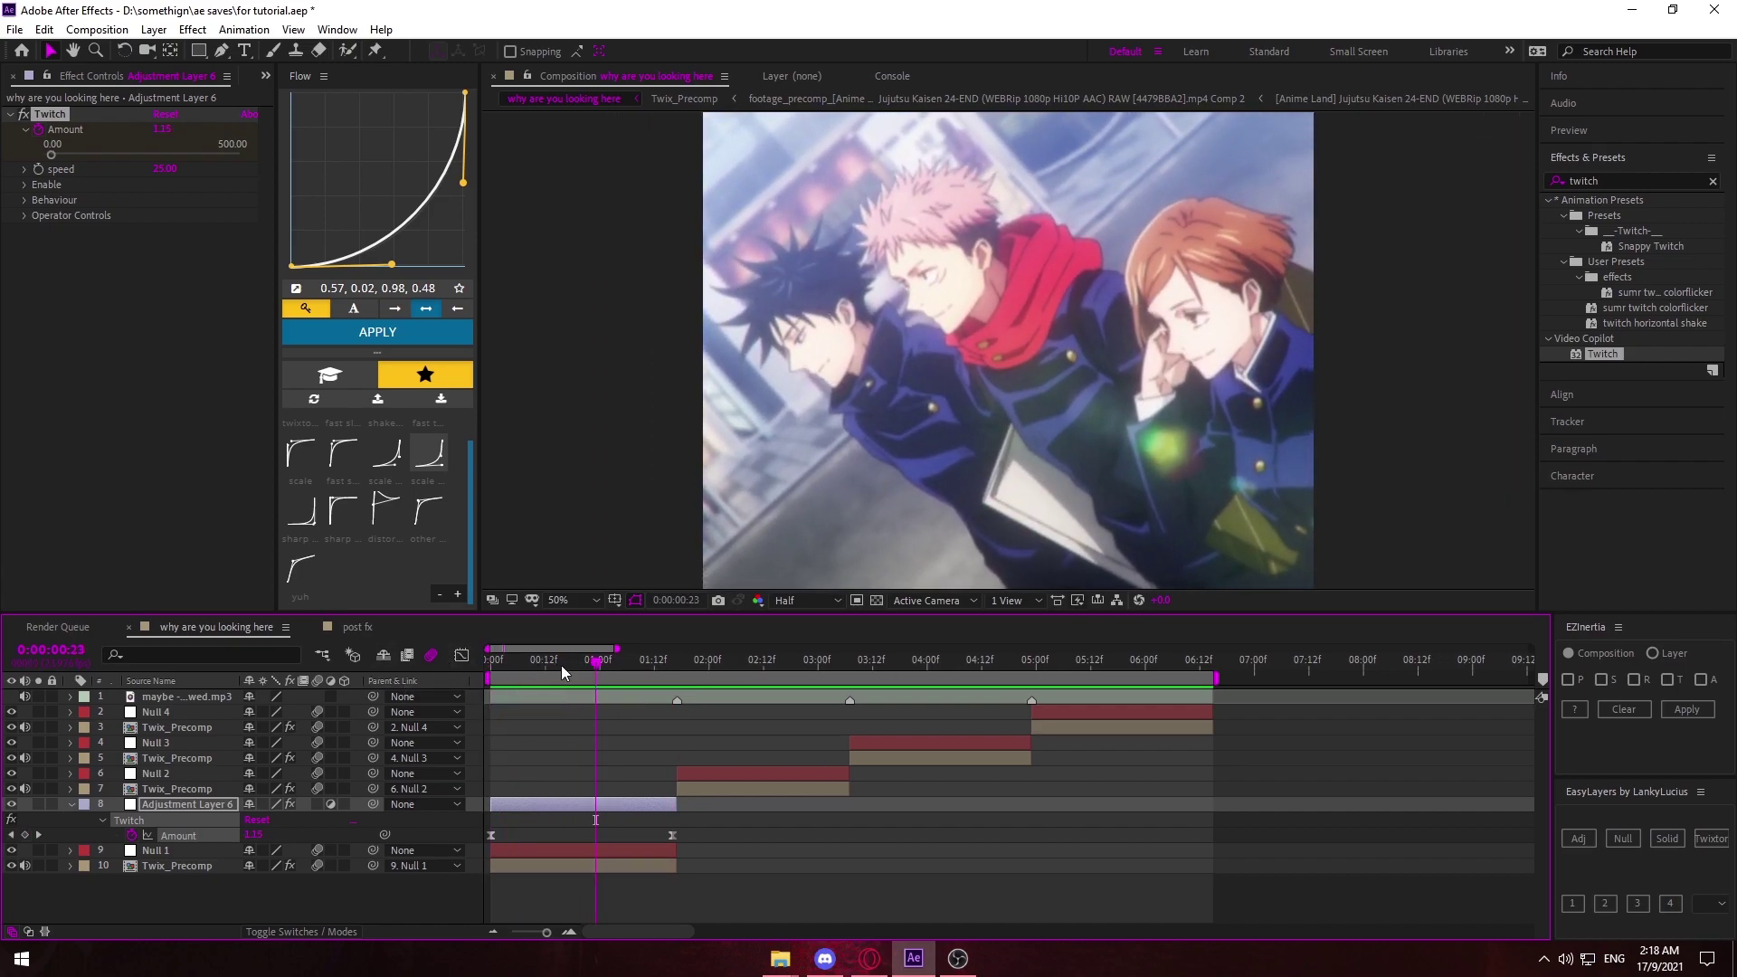
key(Home)
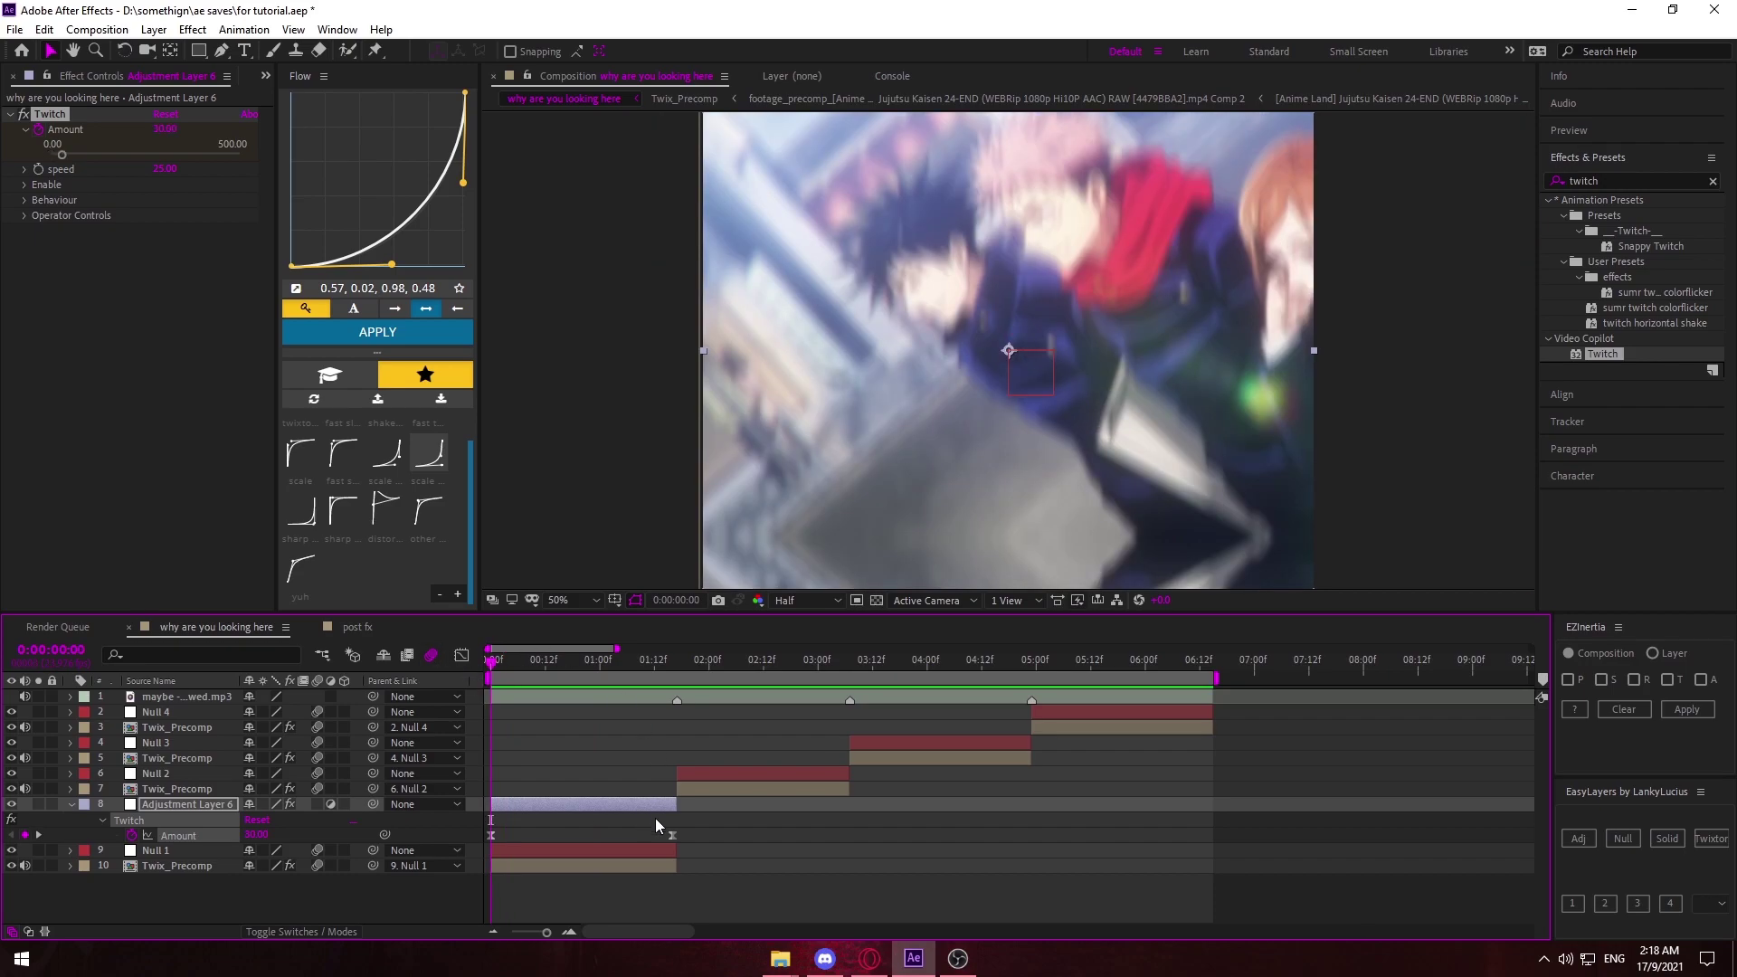
click(655, 818)
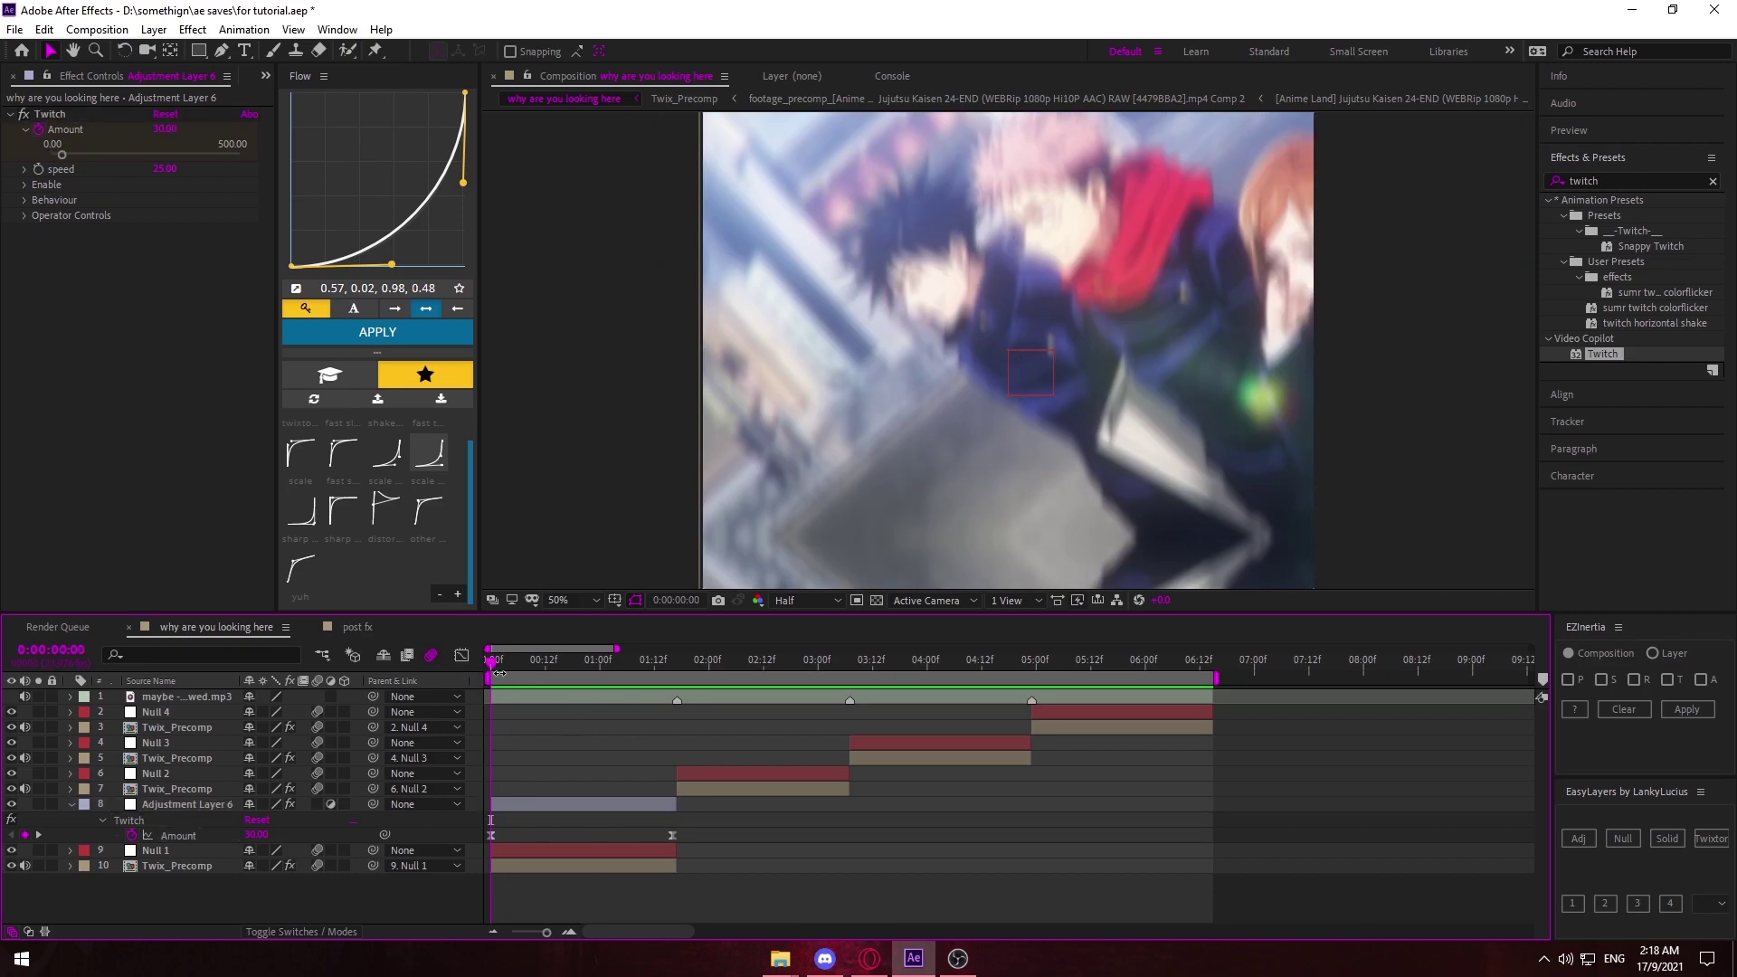
click(521, 670)
drag(553, 831, 473, 841)
drag(751, 832, 589, 836)
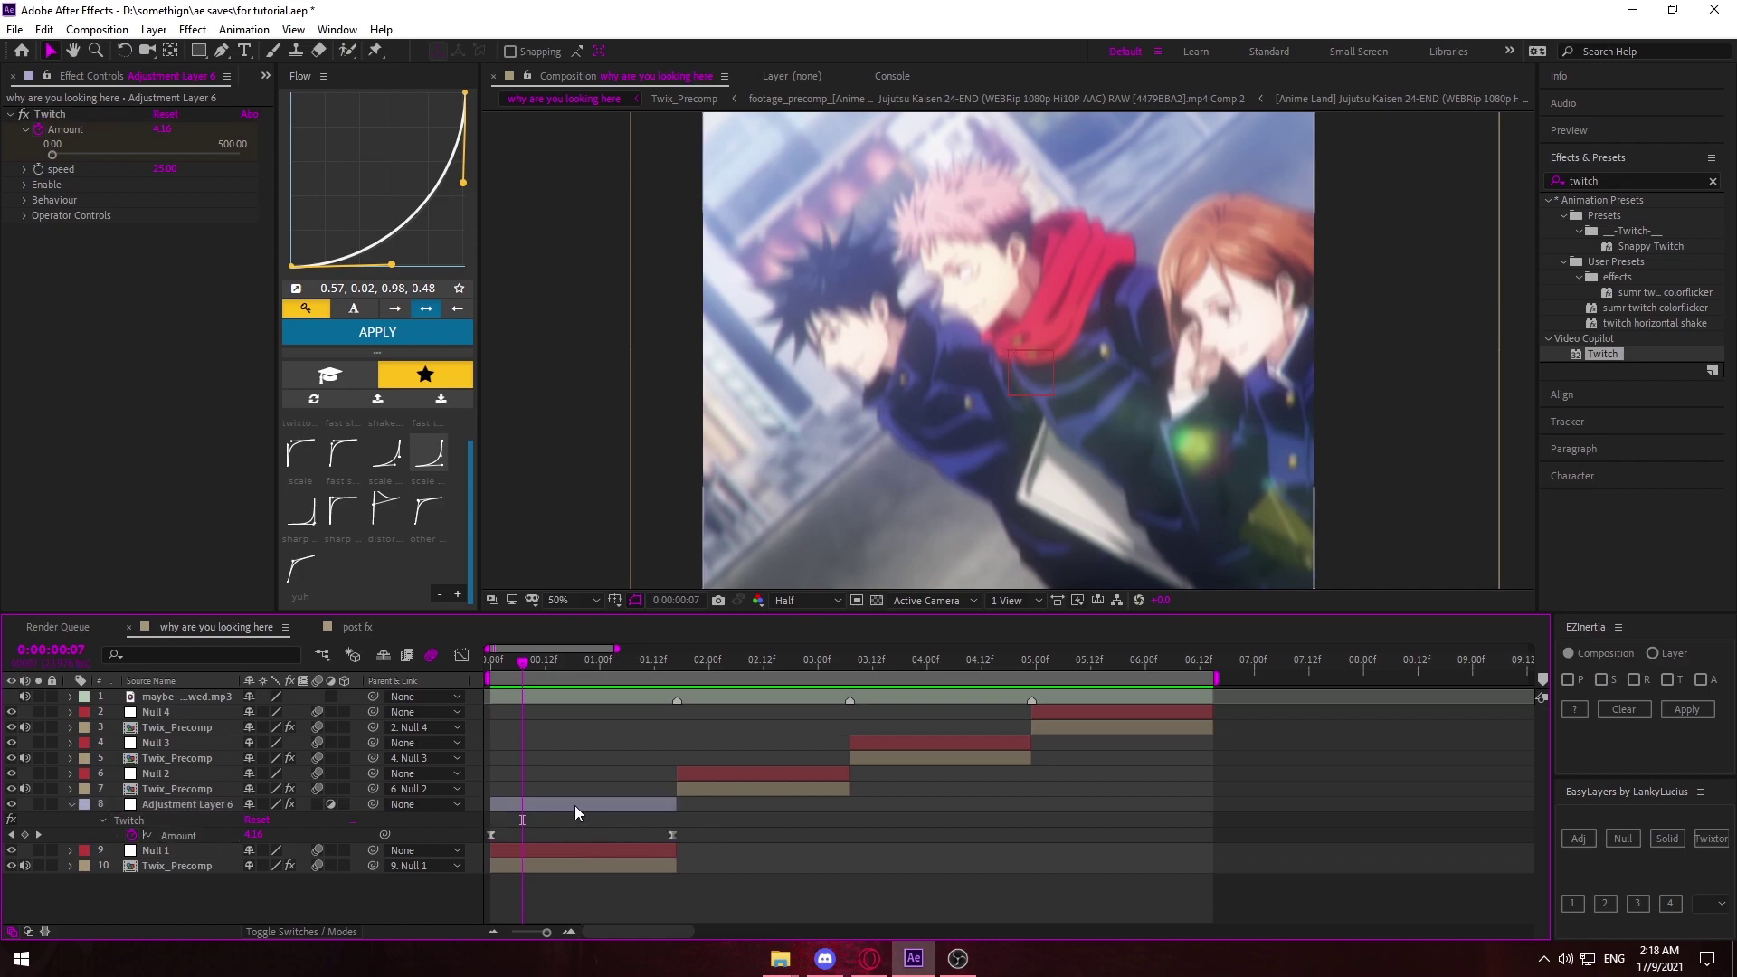
drag(723, 824, 458, 838)
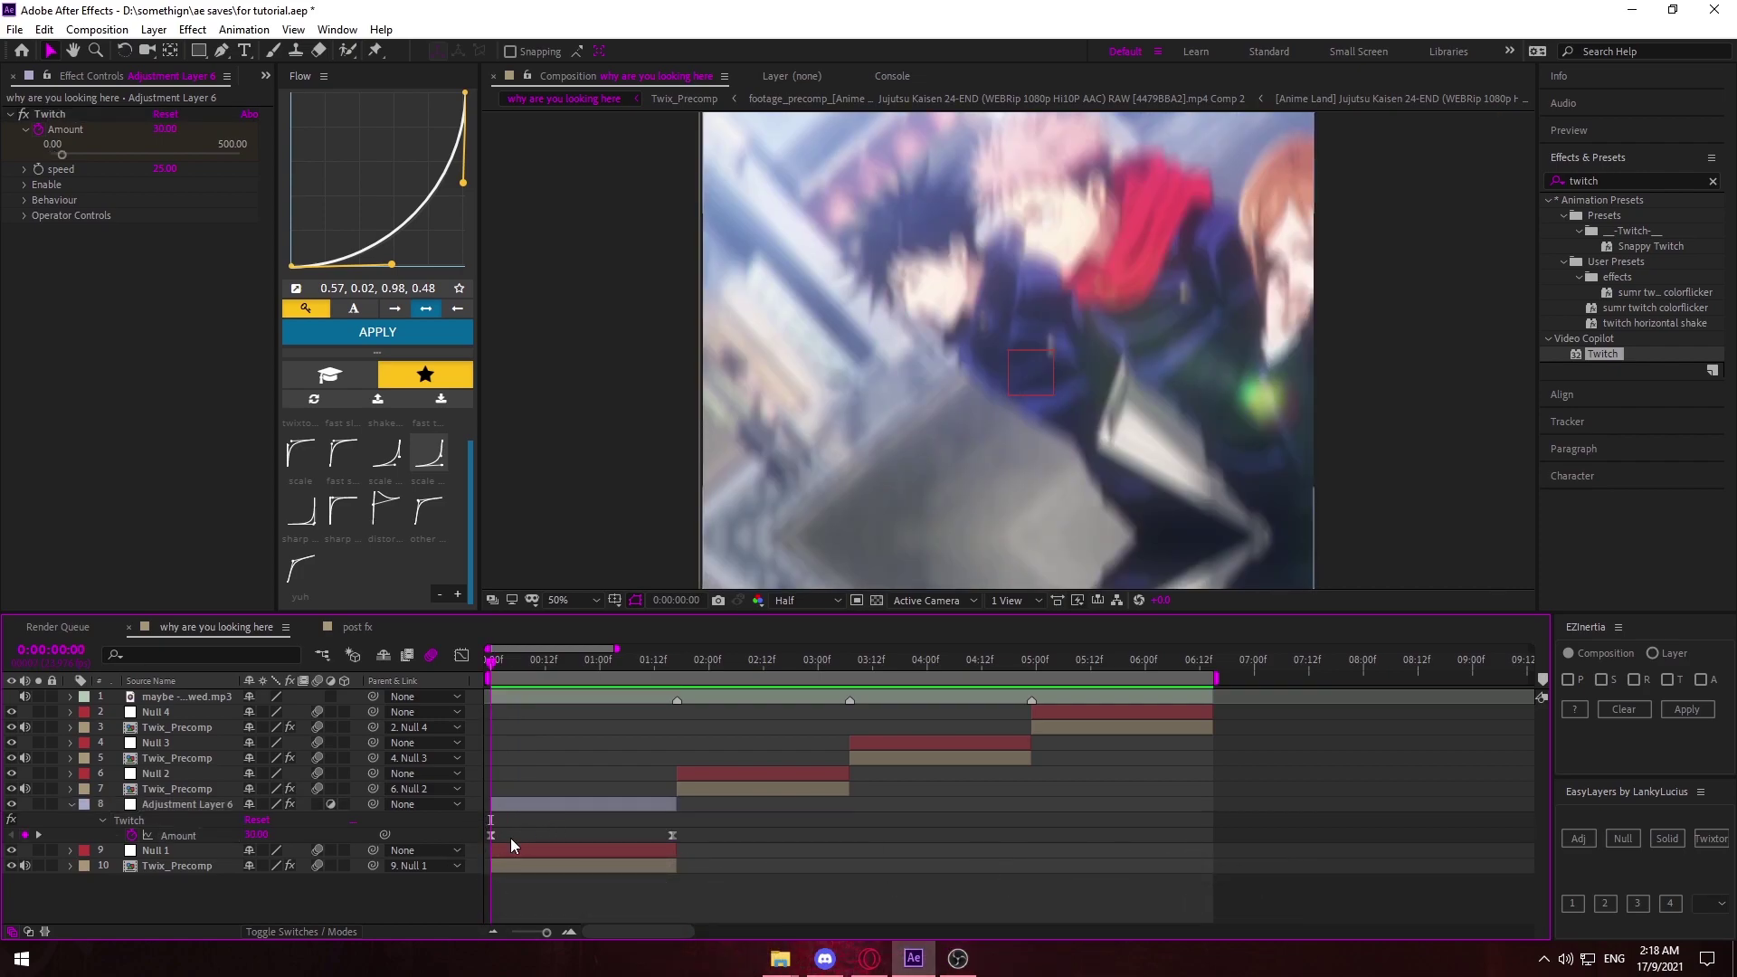
Shift the first Twitch Amount keyframe about two frames earlier, ahead of the adjustment layer's start.
click(491, 835)
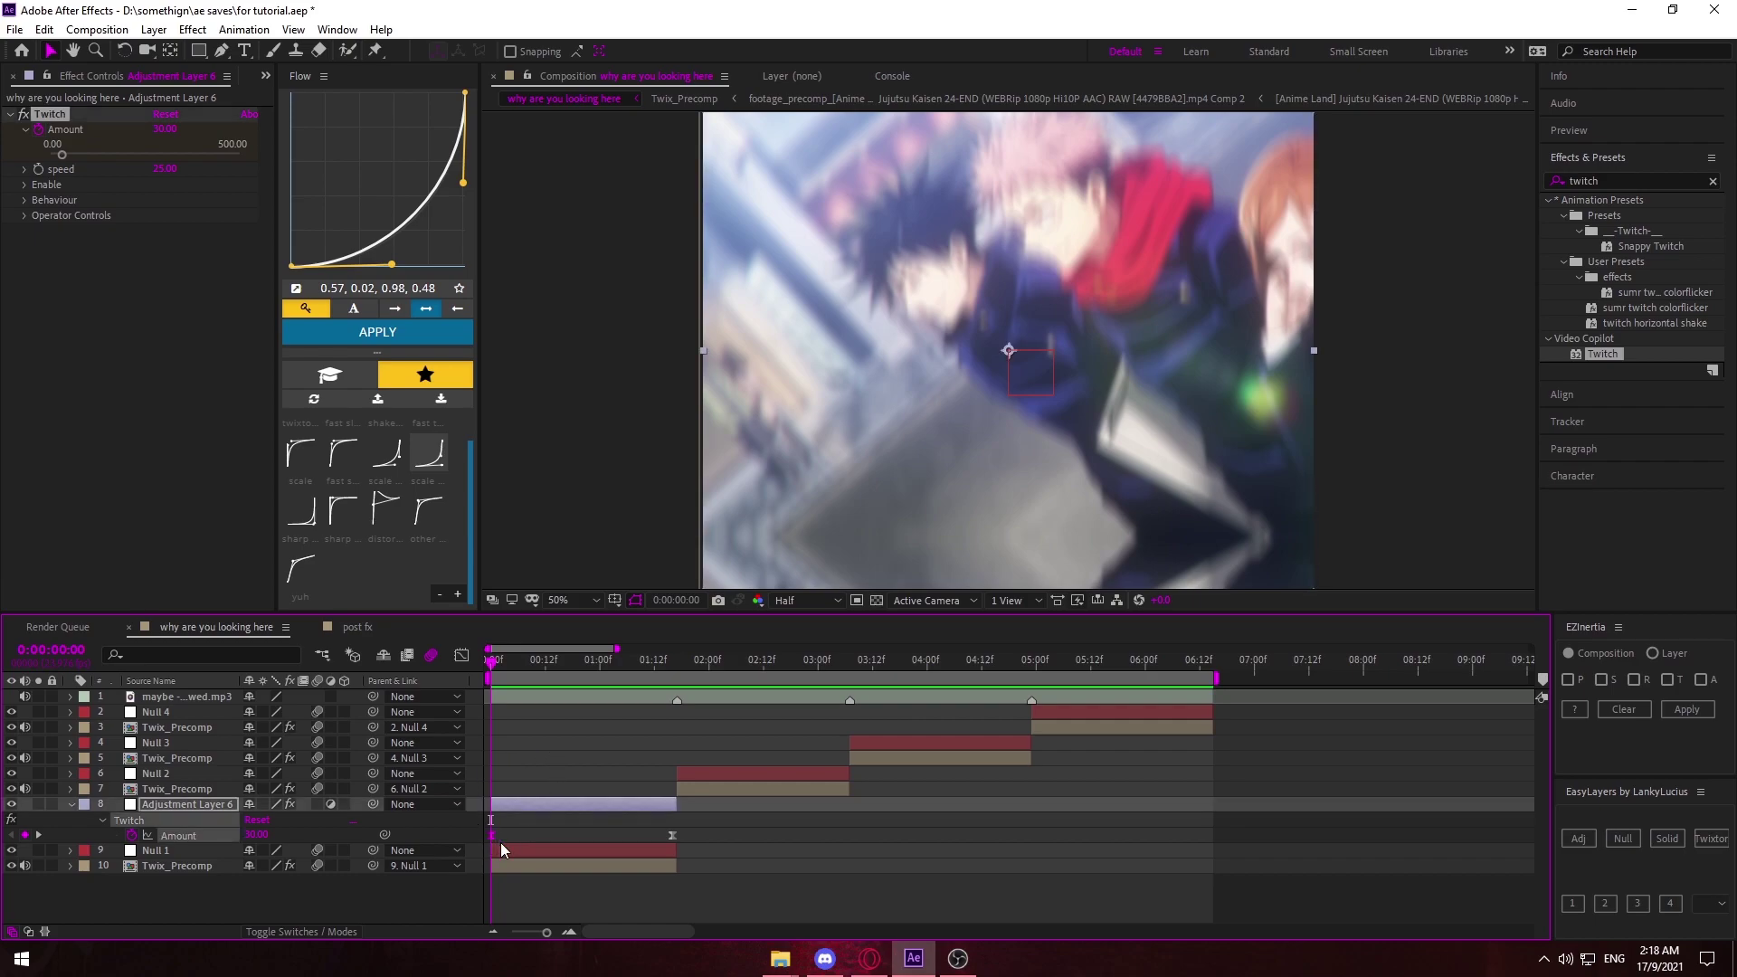
click(555, 832)
click(503, 806)
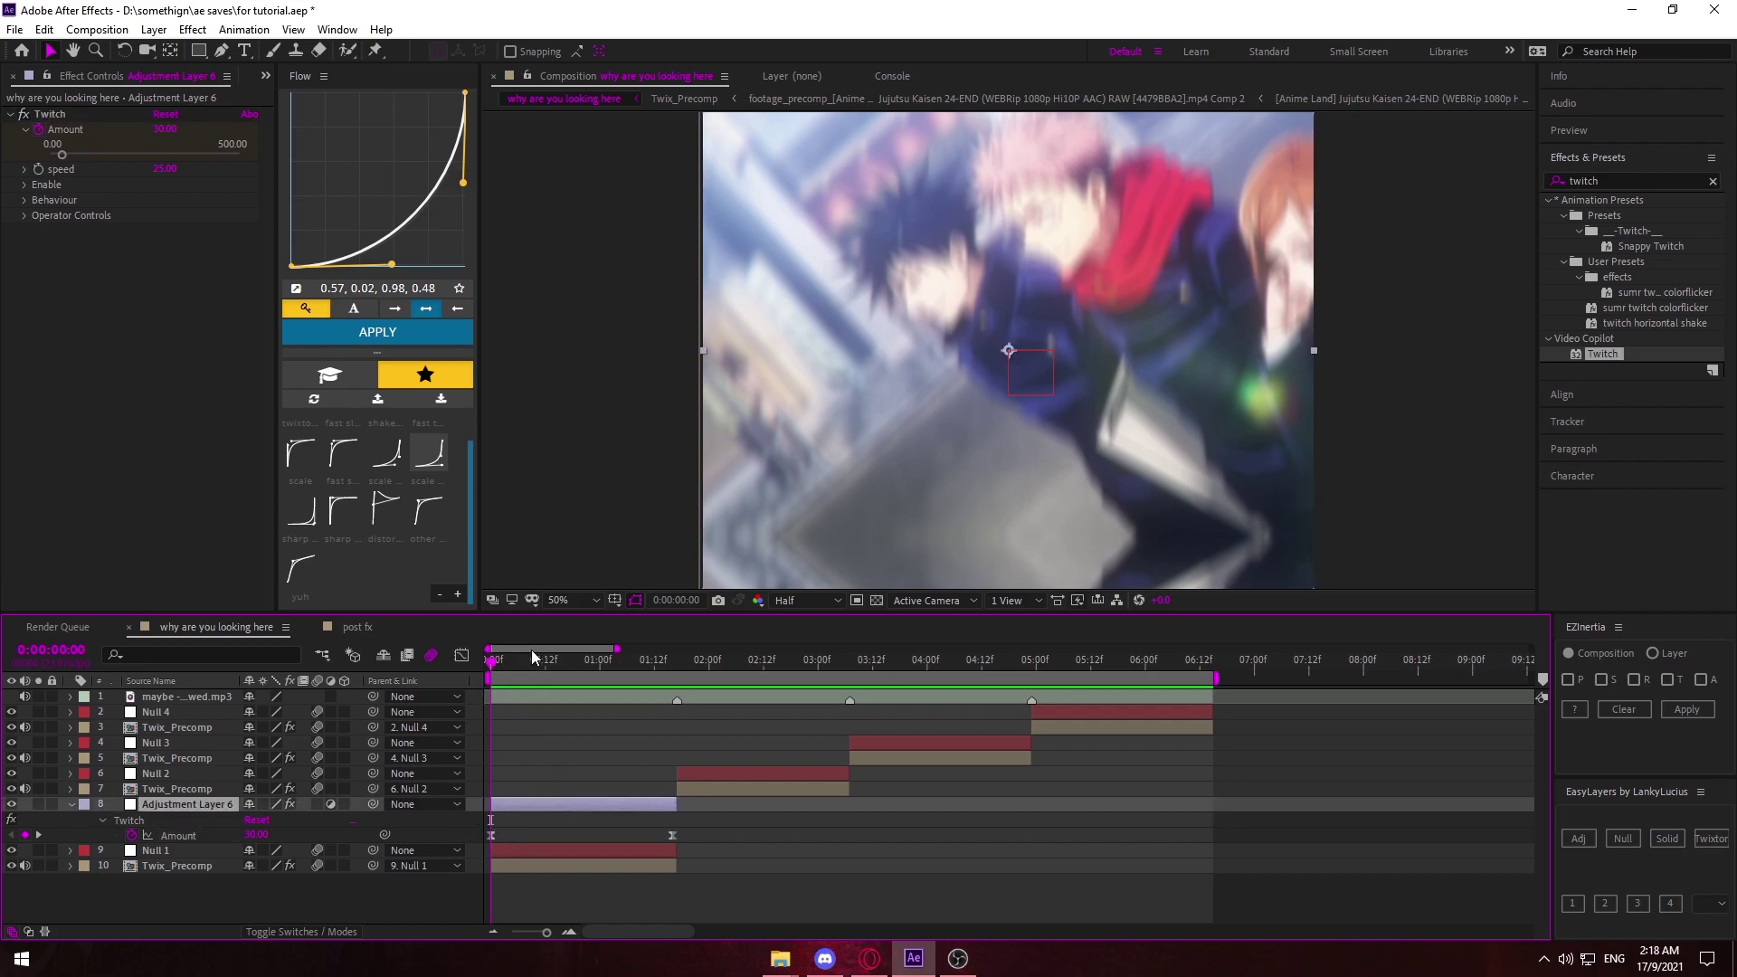
drag(490, 667, 508, 664)
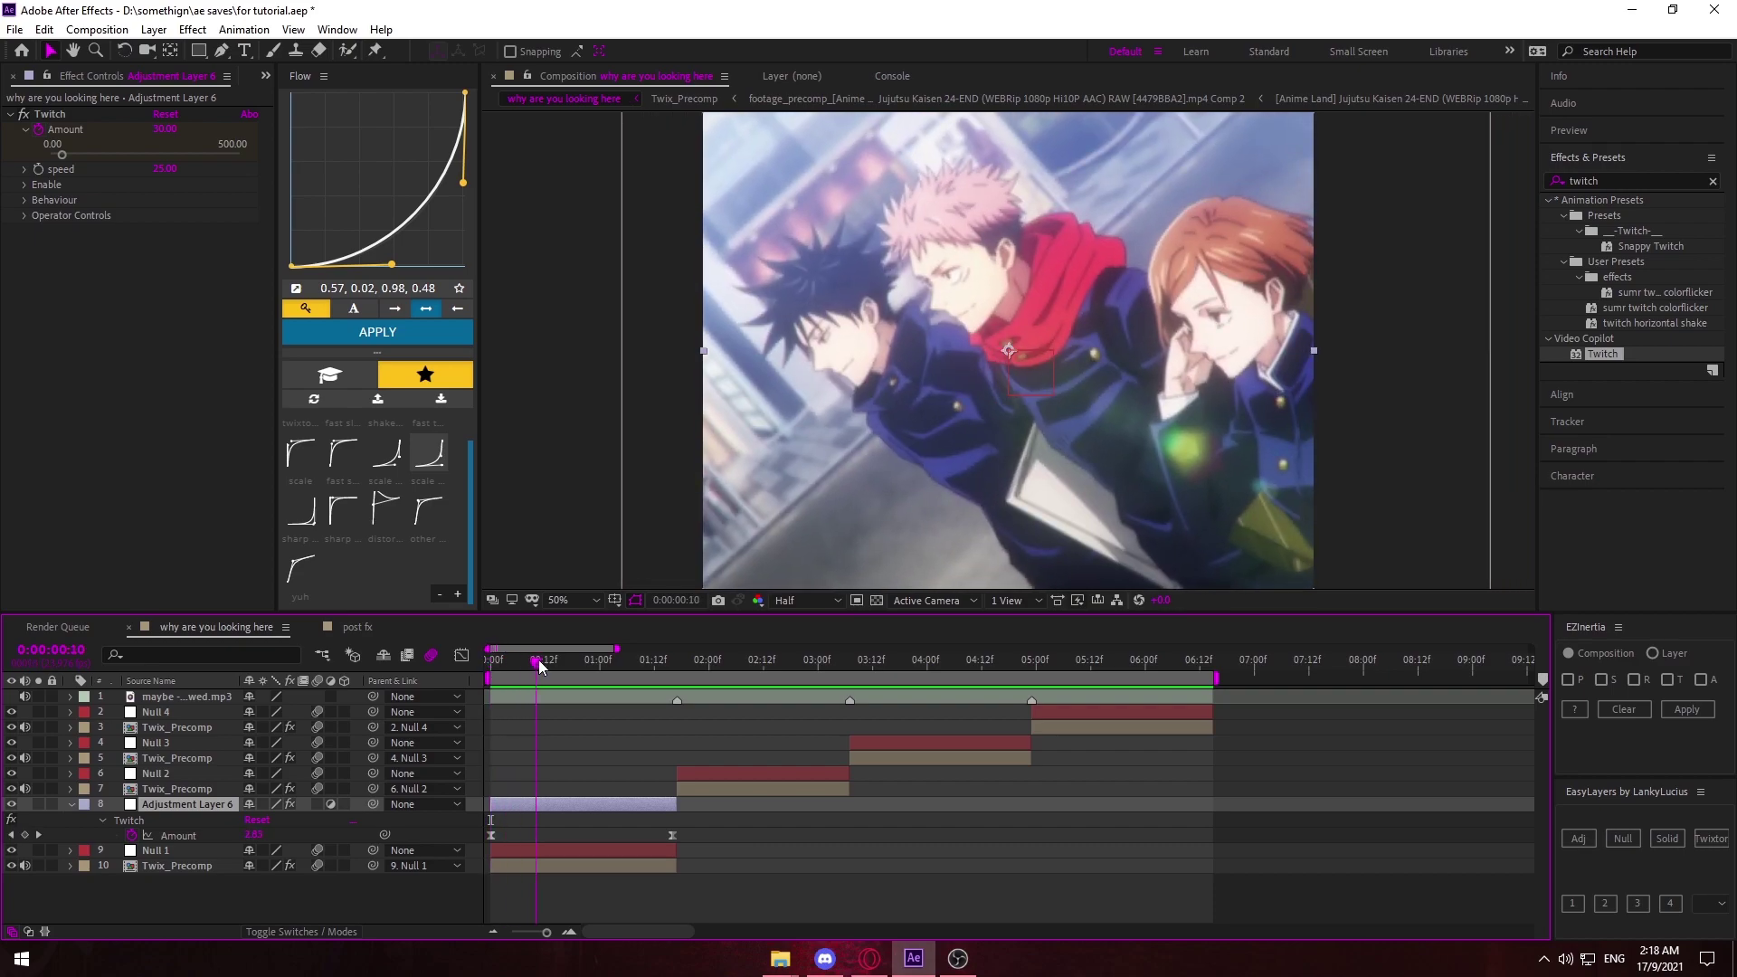
drag(539, 667, 549, 667)
drag(480, 843, 734, 826)
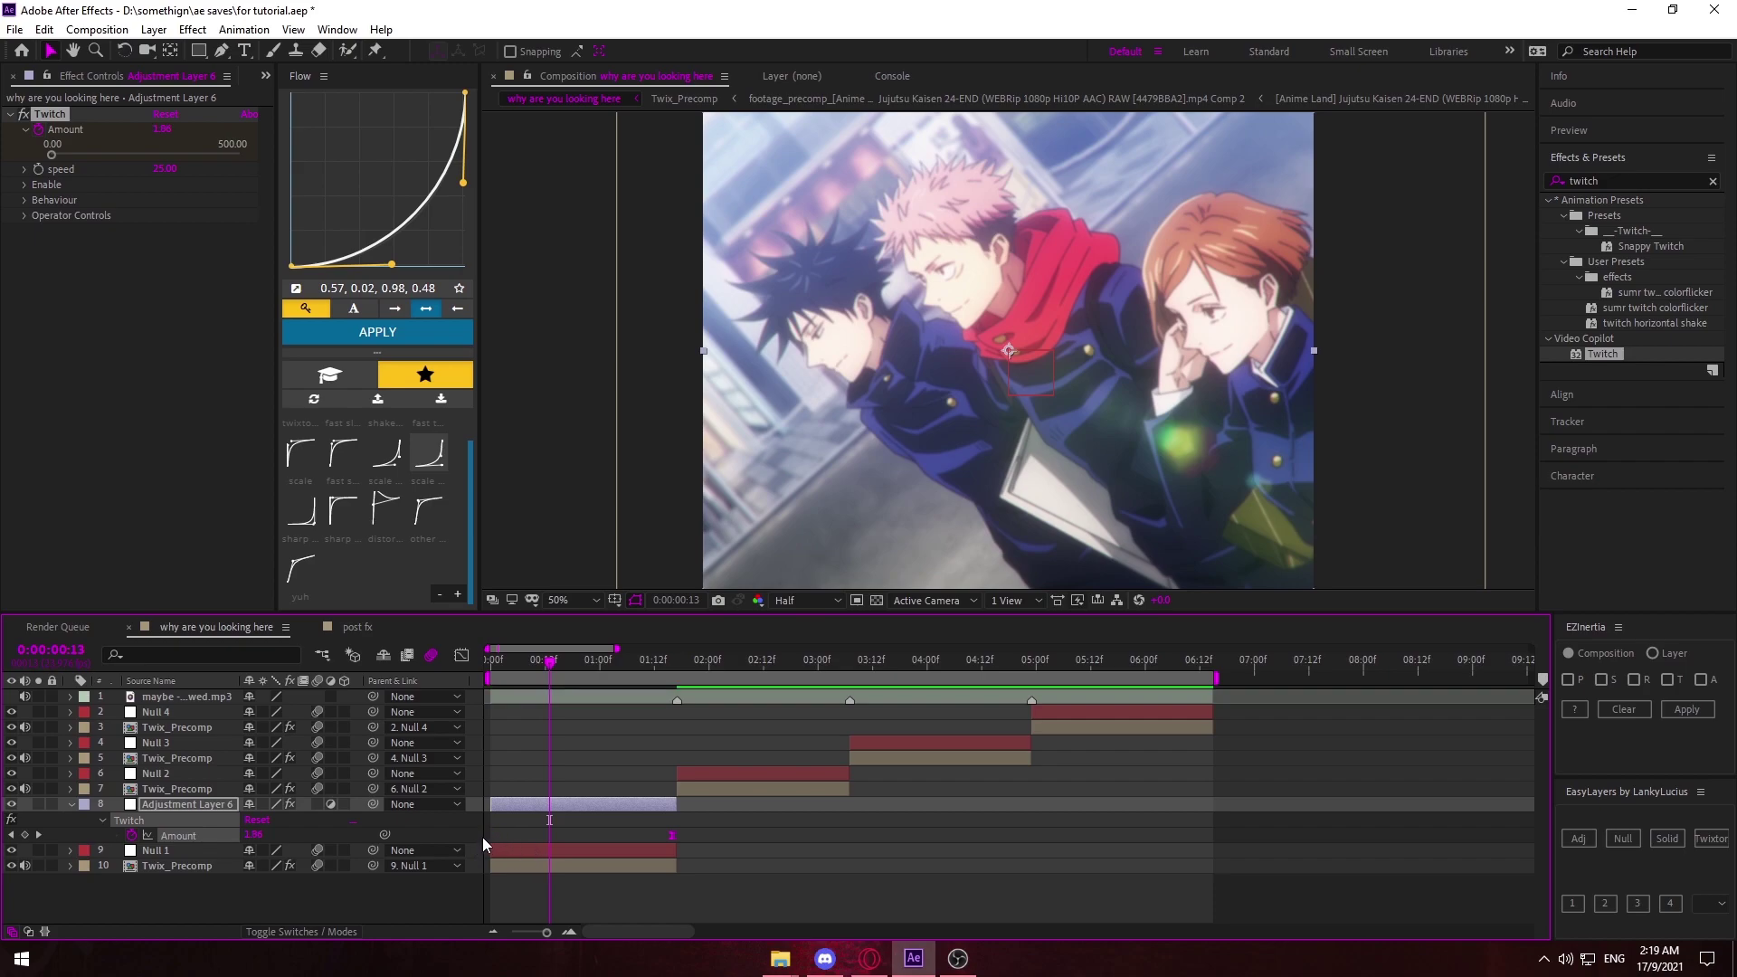
Play back the first clip from the first frame to check the shake with the shifted keyframe.
key(Home)
key(space)
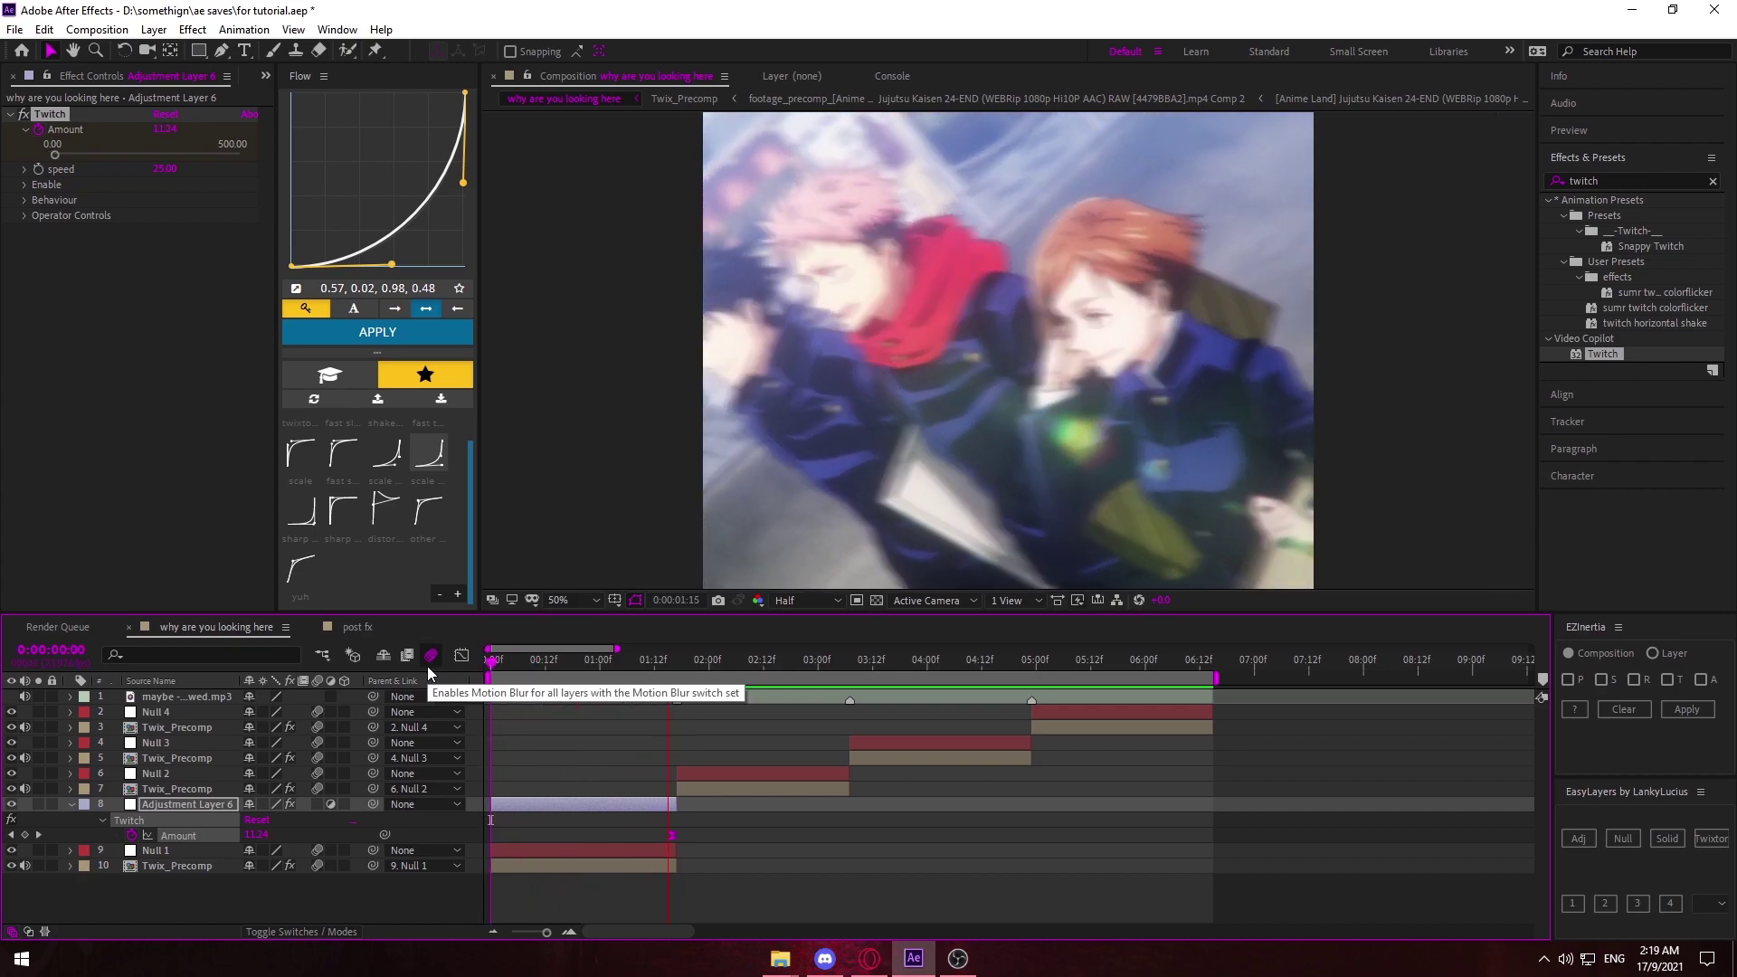
key(space)
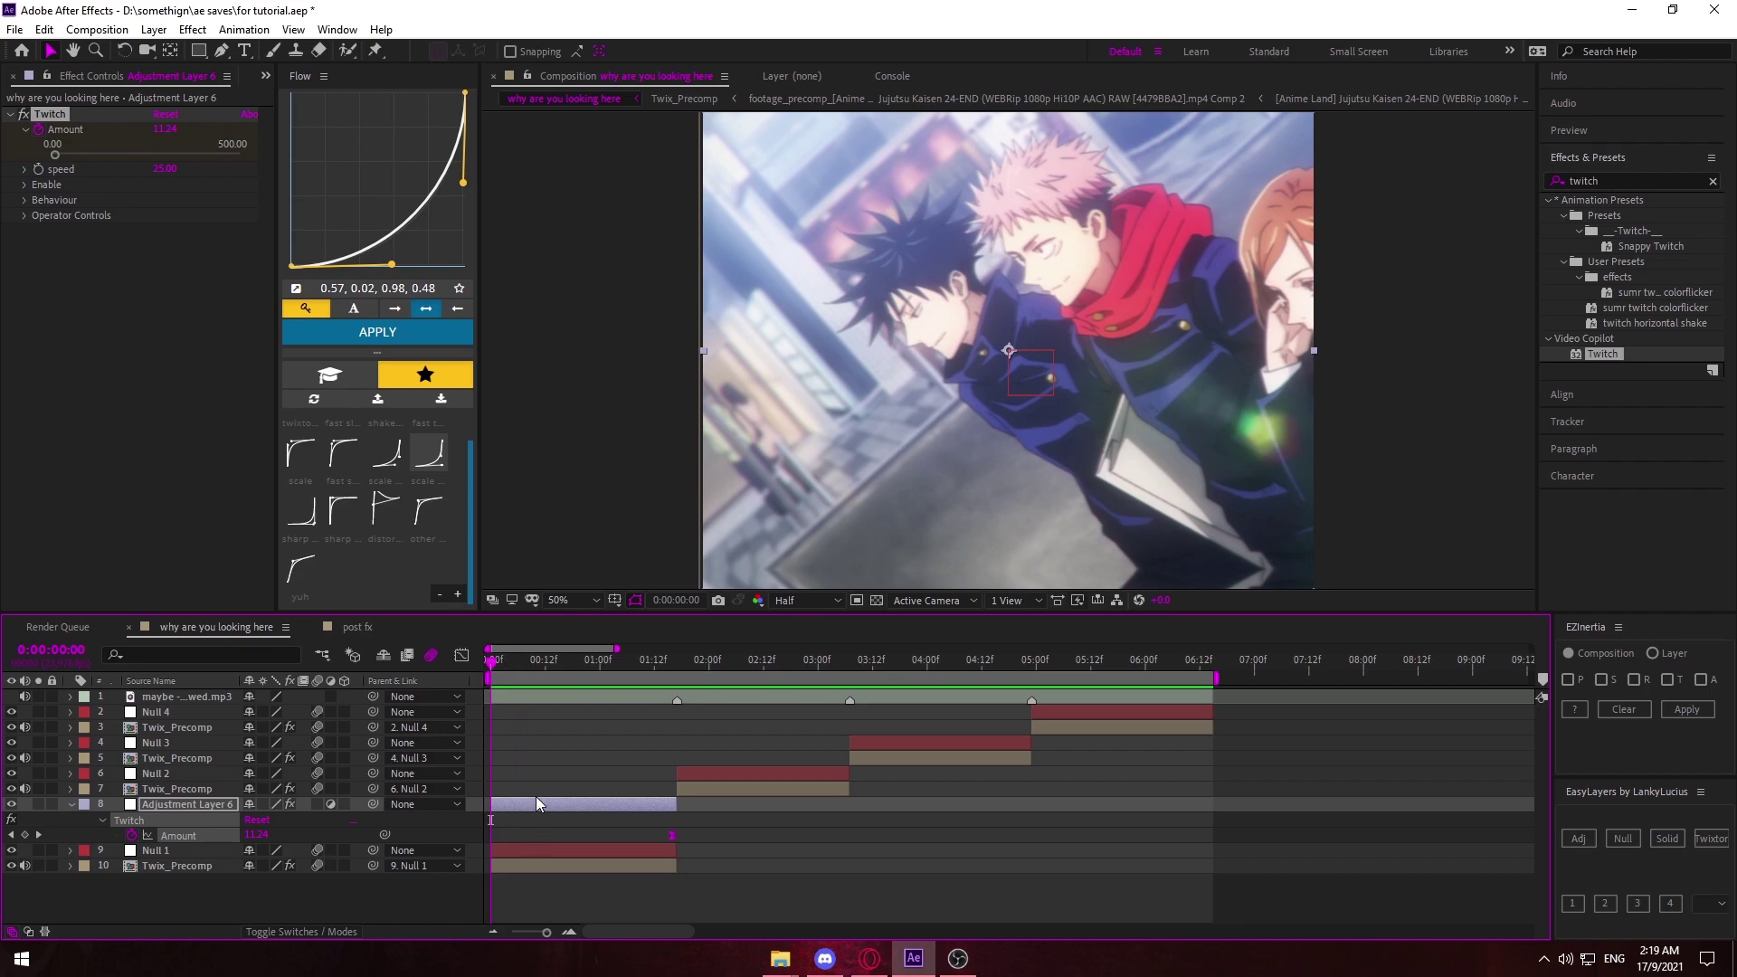
Slide the adjustment layer about four frames later to expose and inspect its first Twitch Amount keyframe.
drag(563, 805, 581, 805)
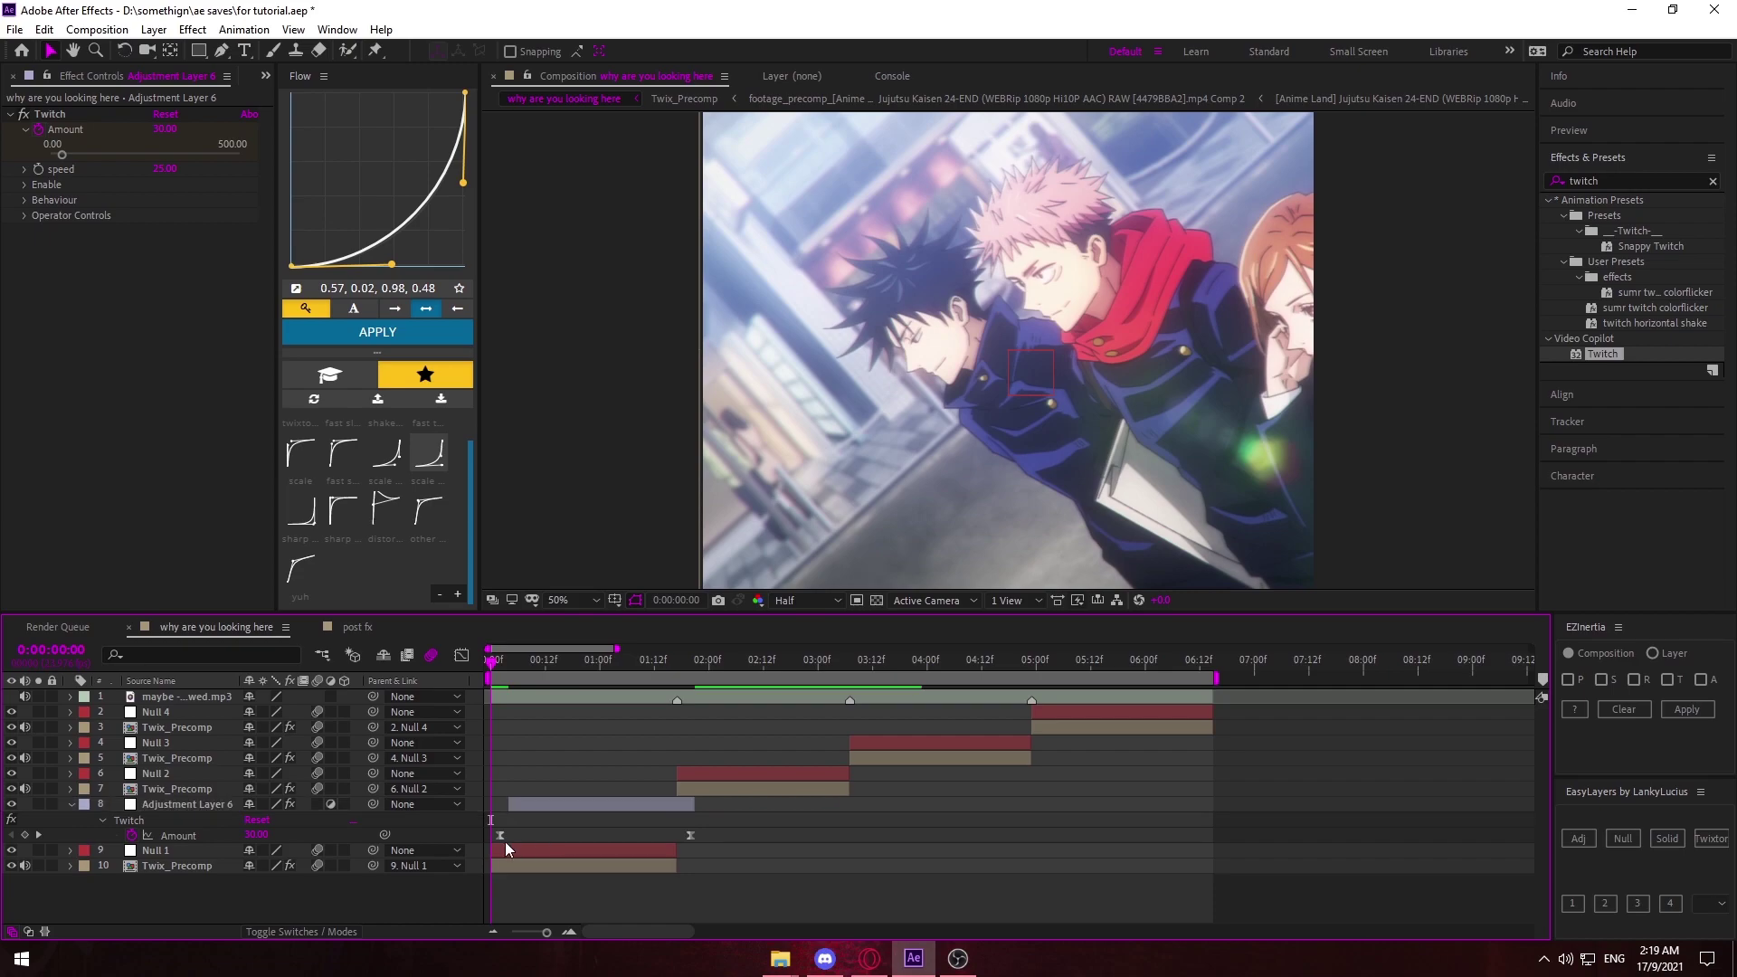
double_click(500, 834)
click(1004, 388)
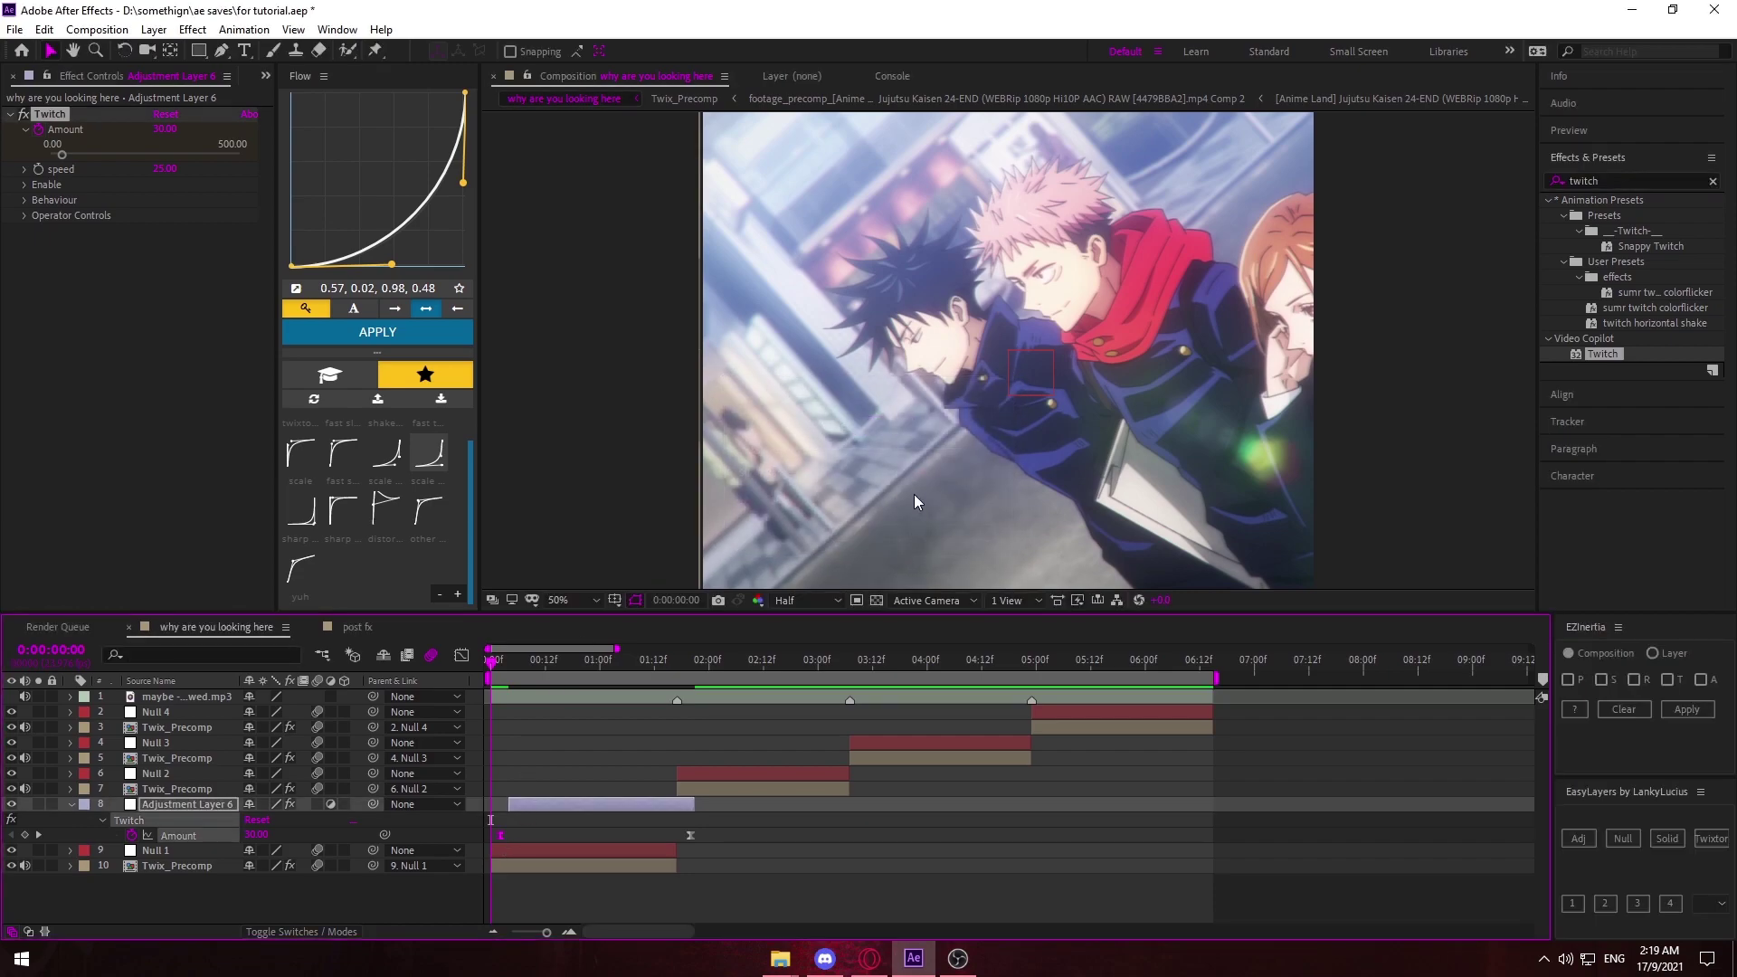
Set the Twitch speed on the adjustment layer to 30.
click(176, 177)
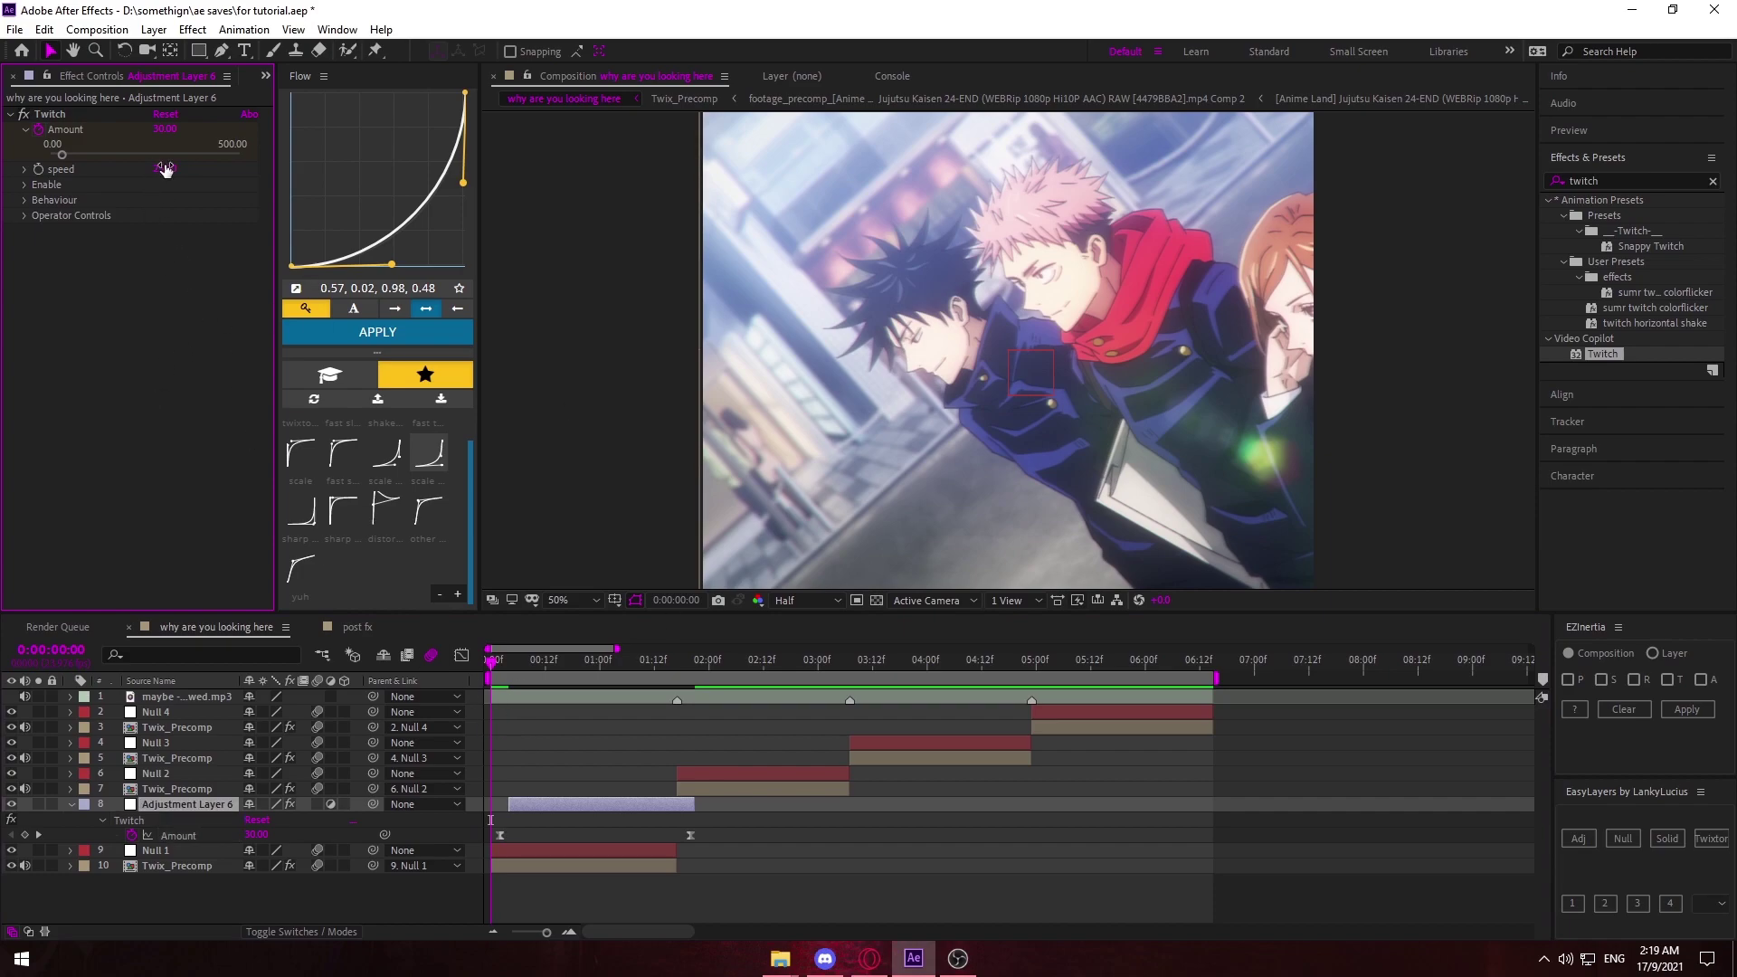
click(163, 170)
text(30)
key(Return)
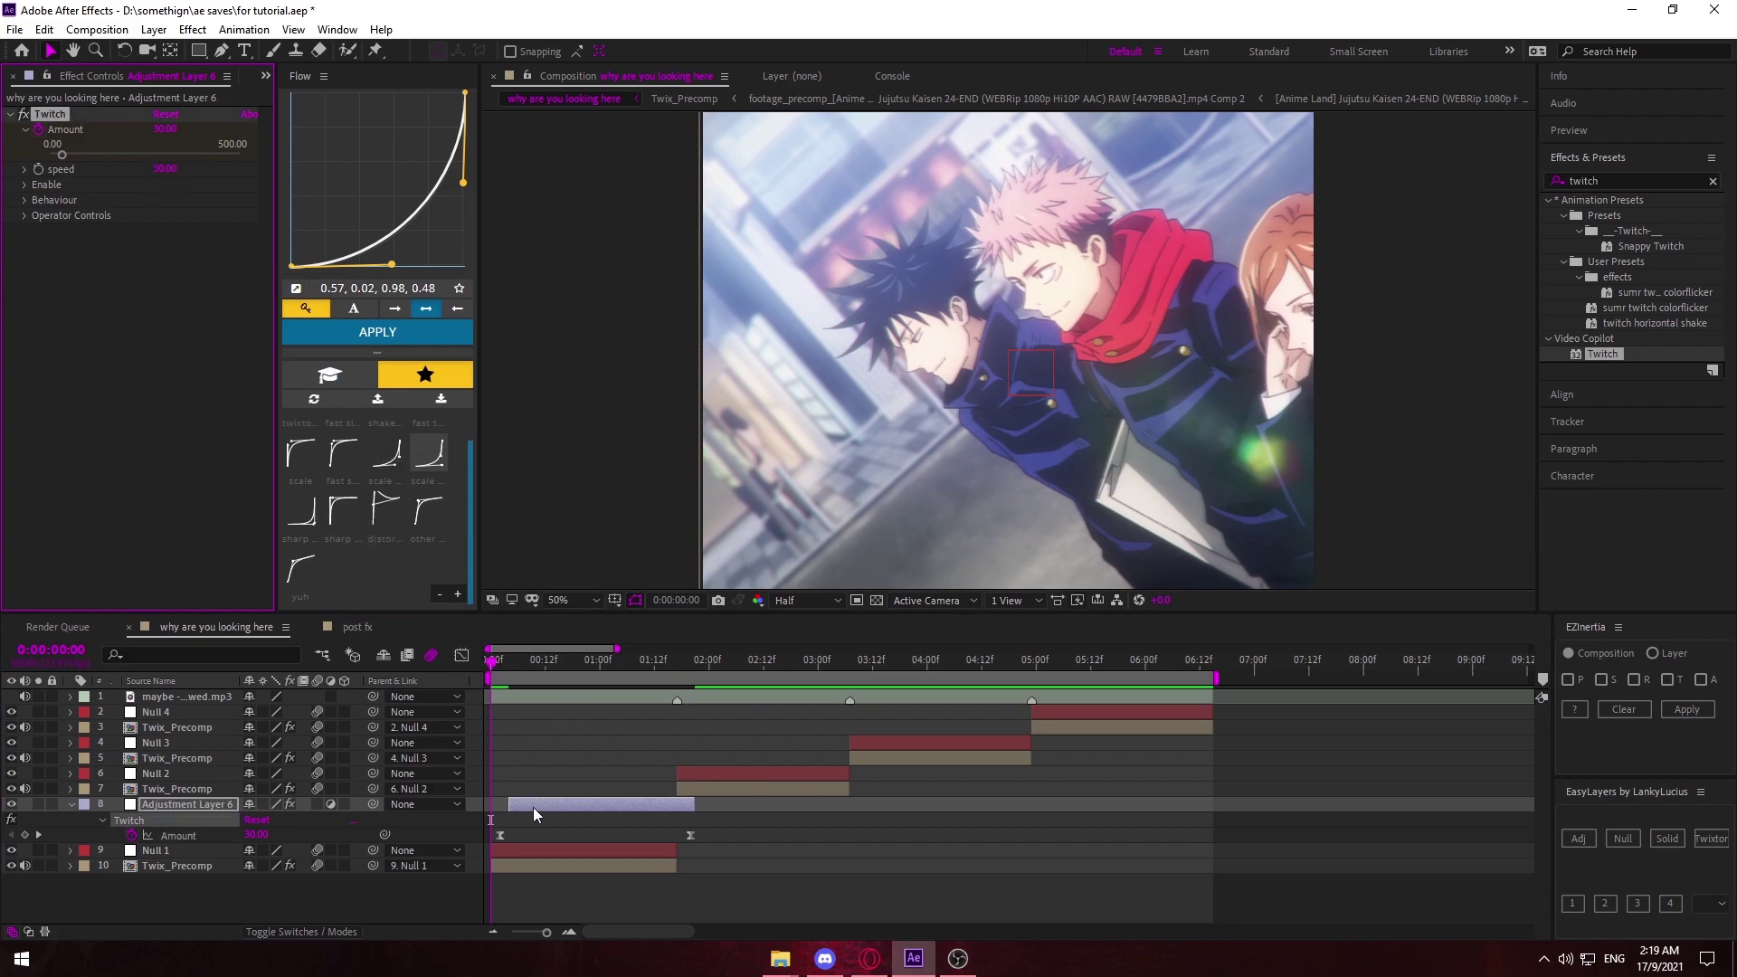
Move the adjustment layer back to start at the first frame and preview the shake at the higher speed.
drag(533, 806, 516, 808)
drag(500, 666, 481, 666)
key(space)
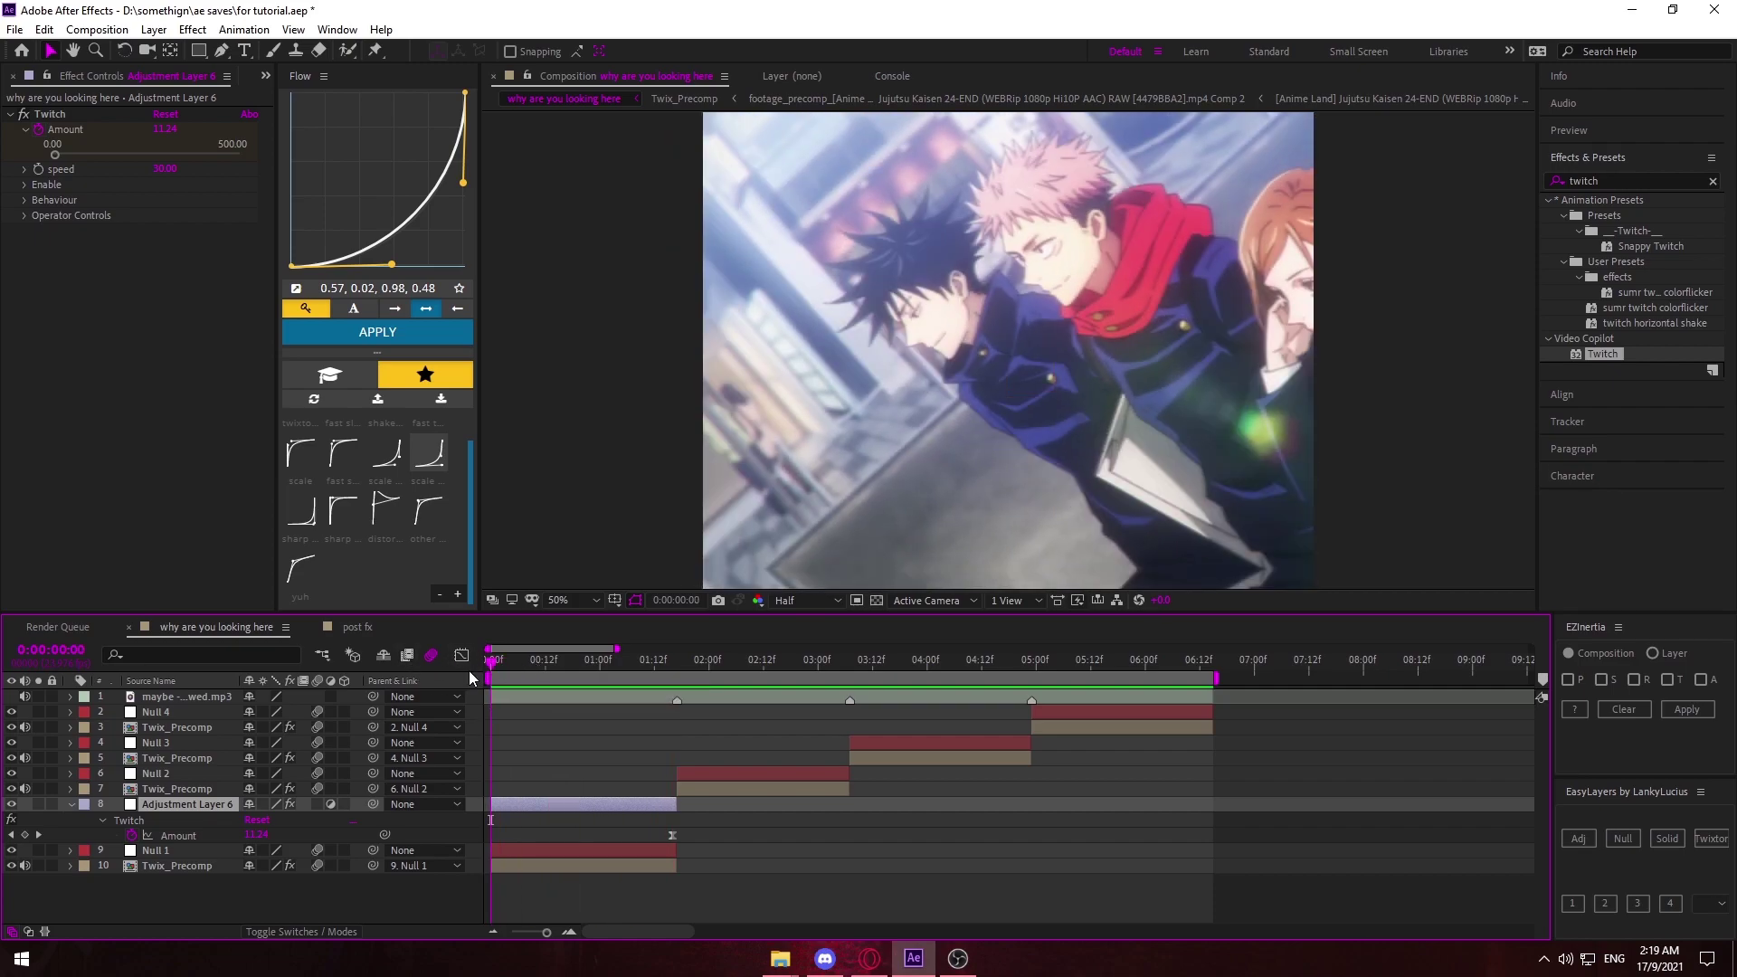
key(space)
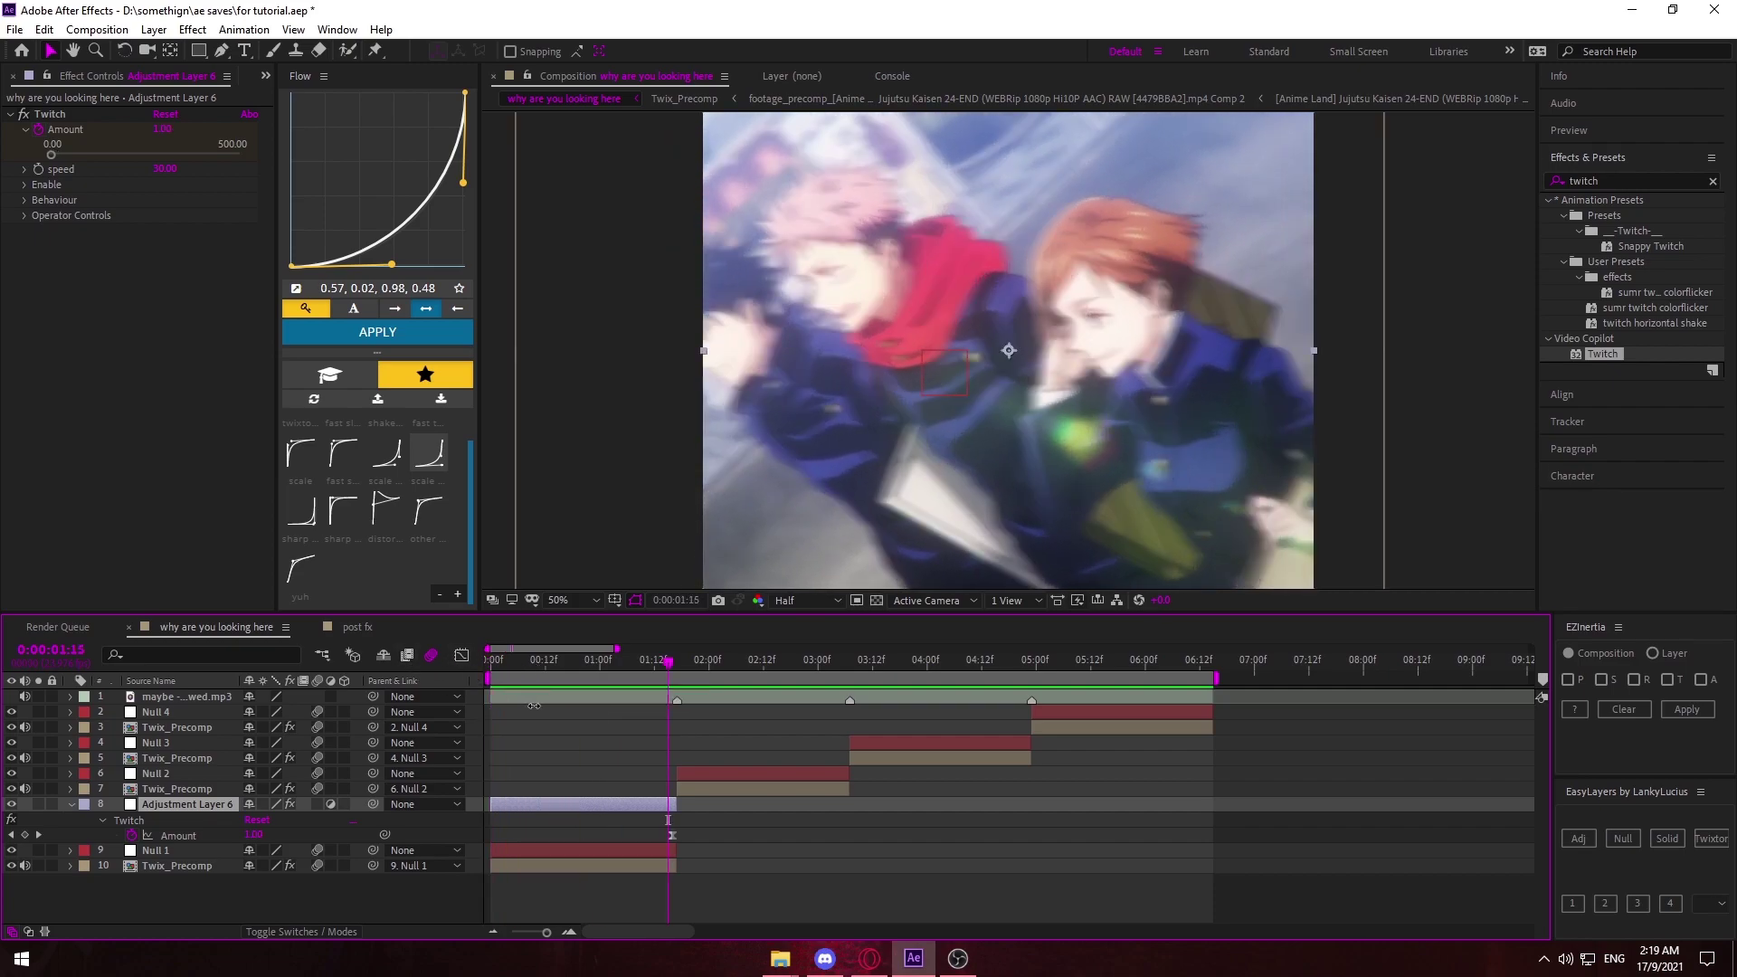
Restore the Twitch speed to 25, check the first clip through to 0:00:01:17 and return to the first frame.
drag(164, 168, 160, 168)
drag(513, 665, 677, 669)
click(749, 897)
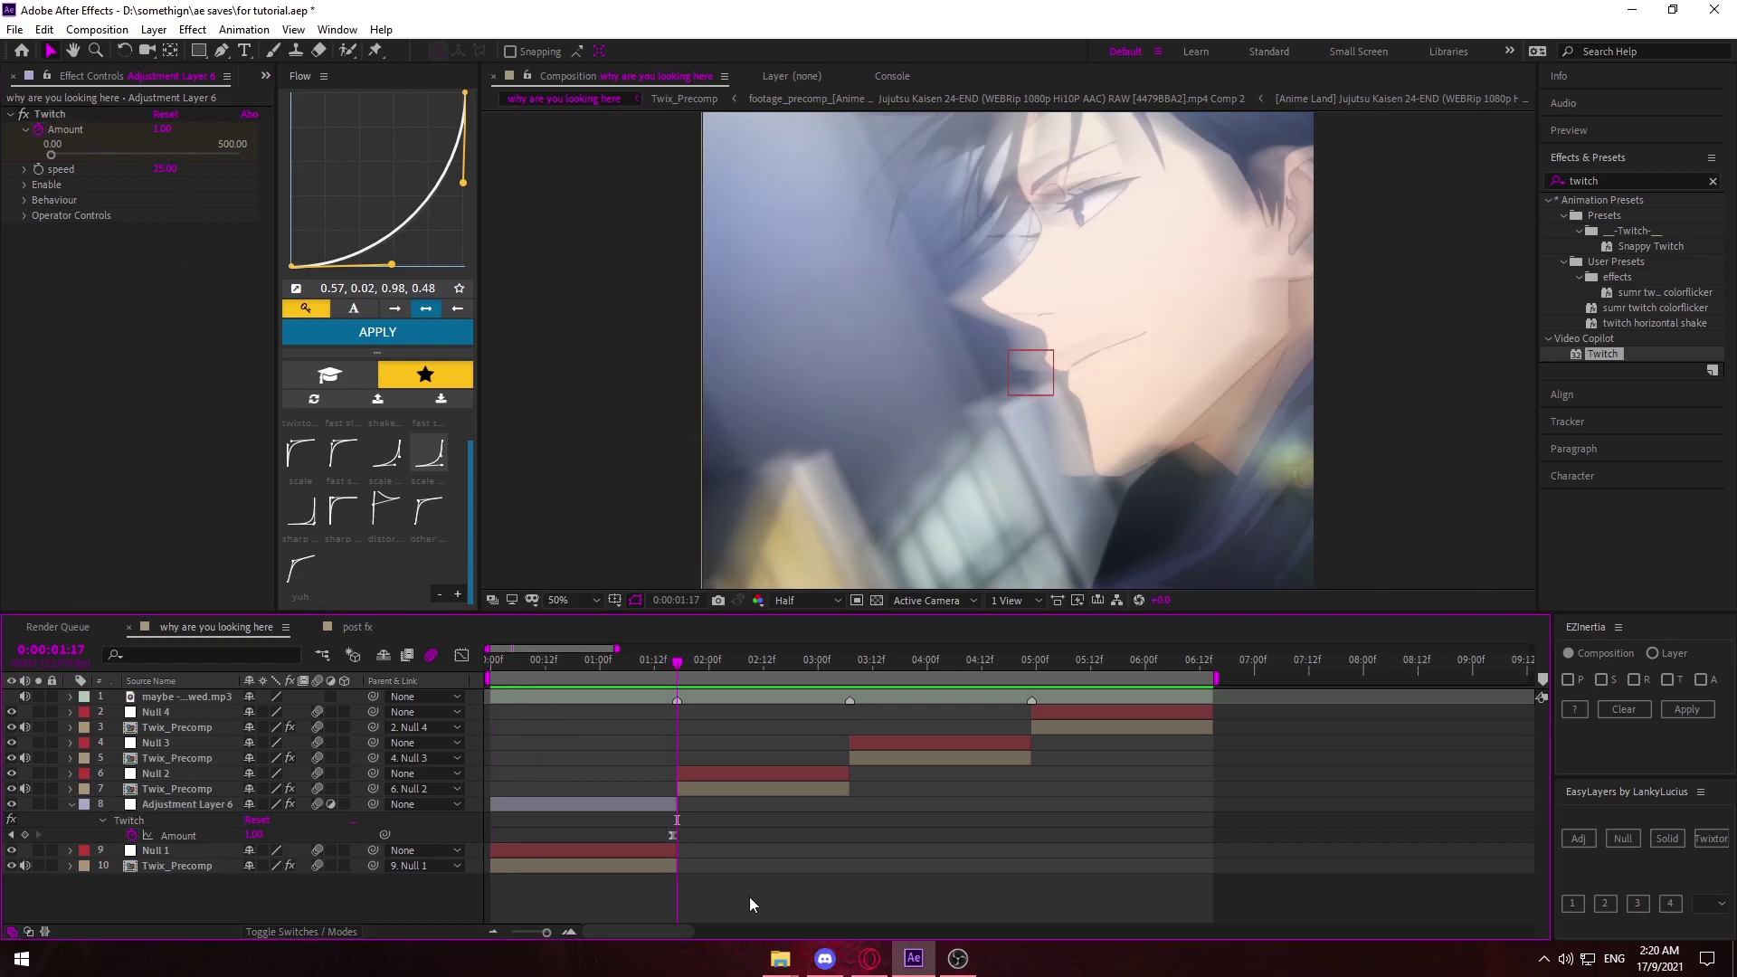
click(653, 804)
key(Home)
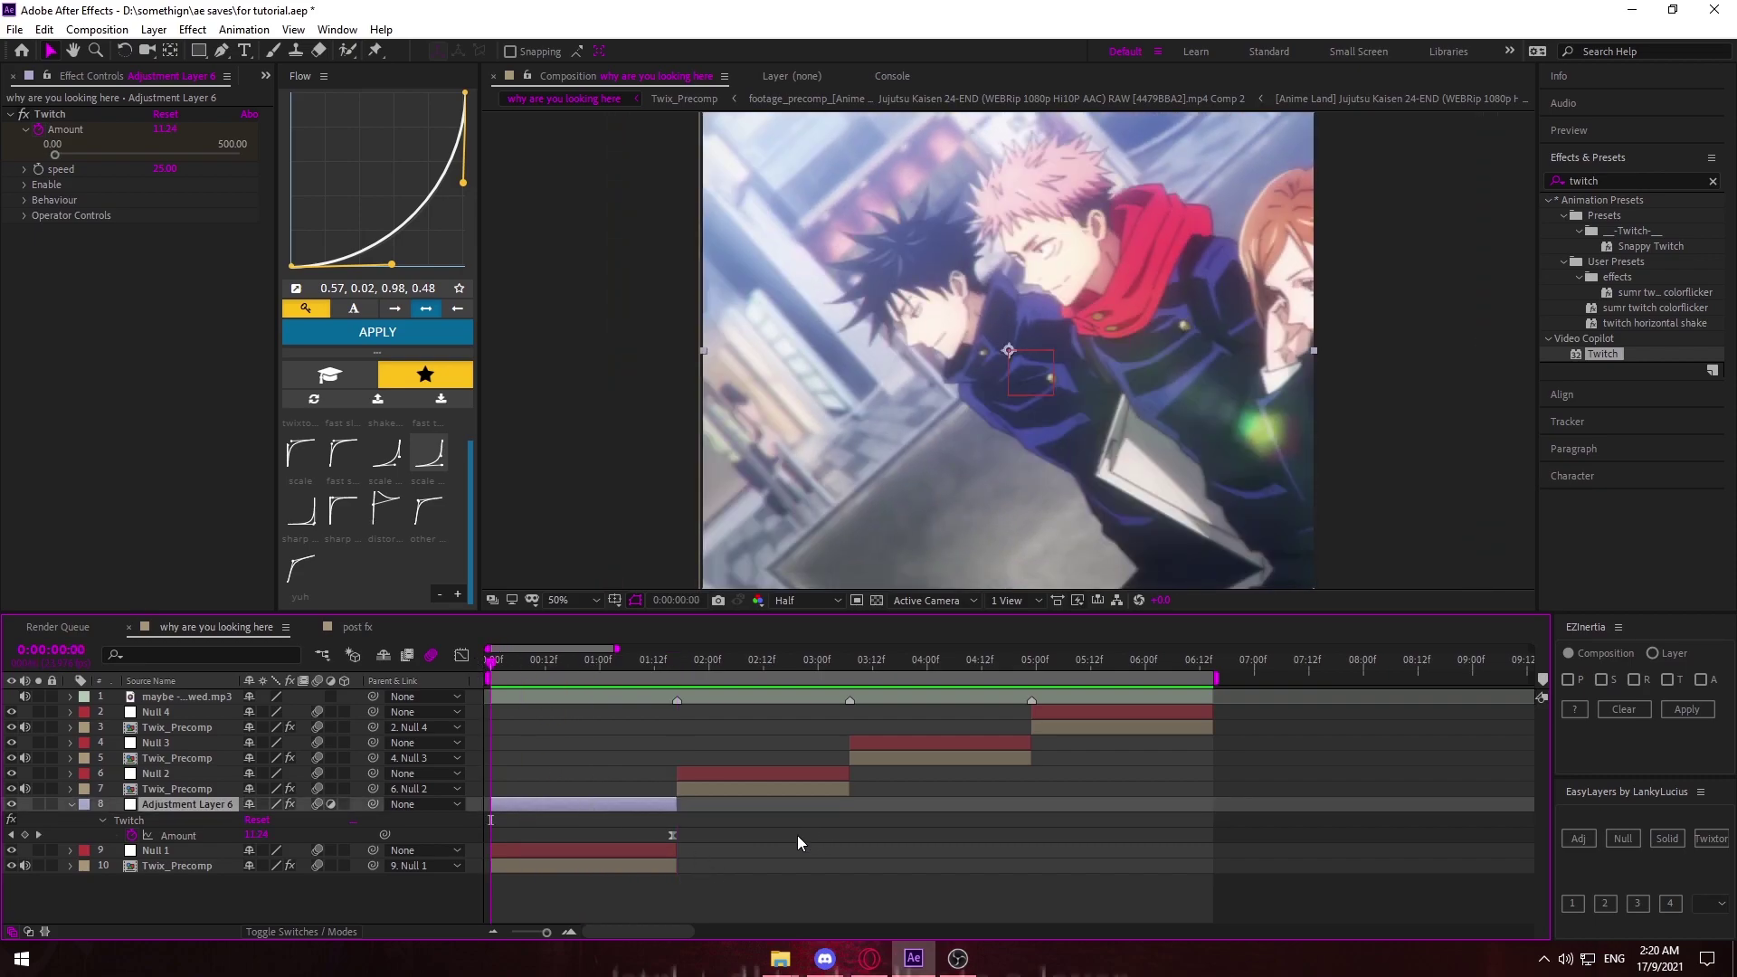
Duplicate the adjustment layer, place the copy above Null 2 and slide it to start with the second clip.
key(ctrl+d)
drag(186, 805, 190, 769)
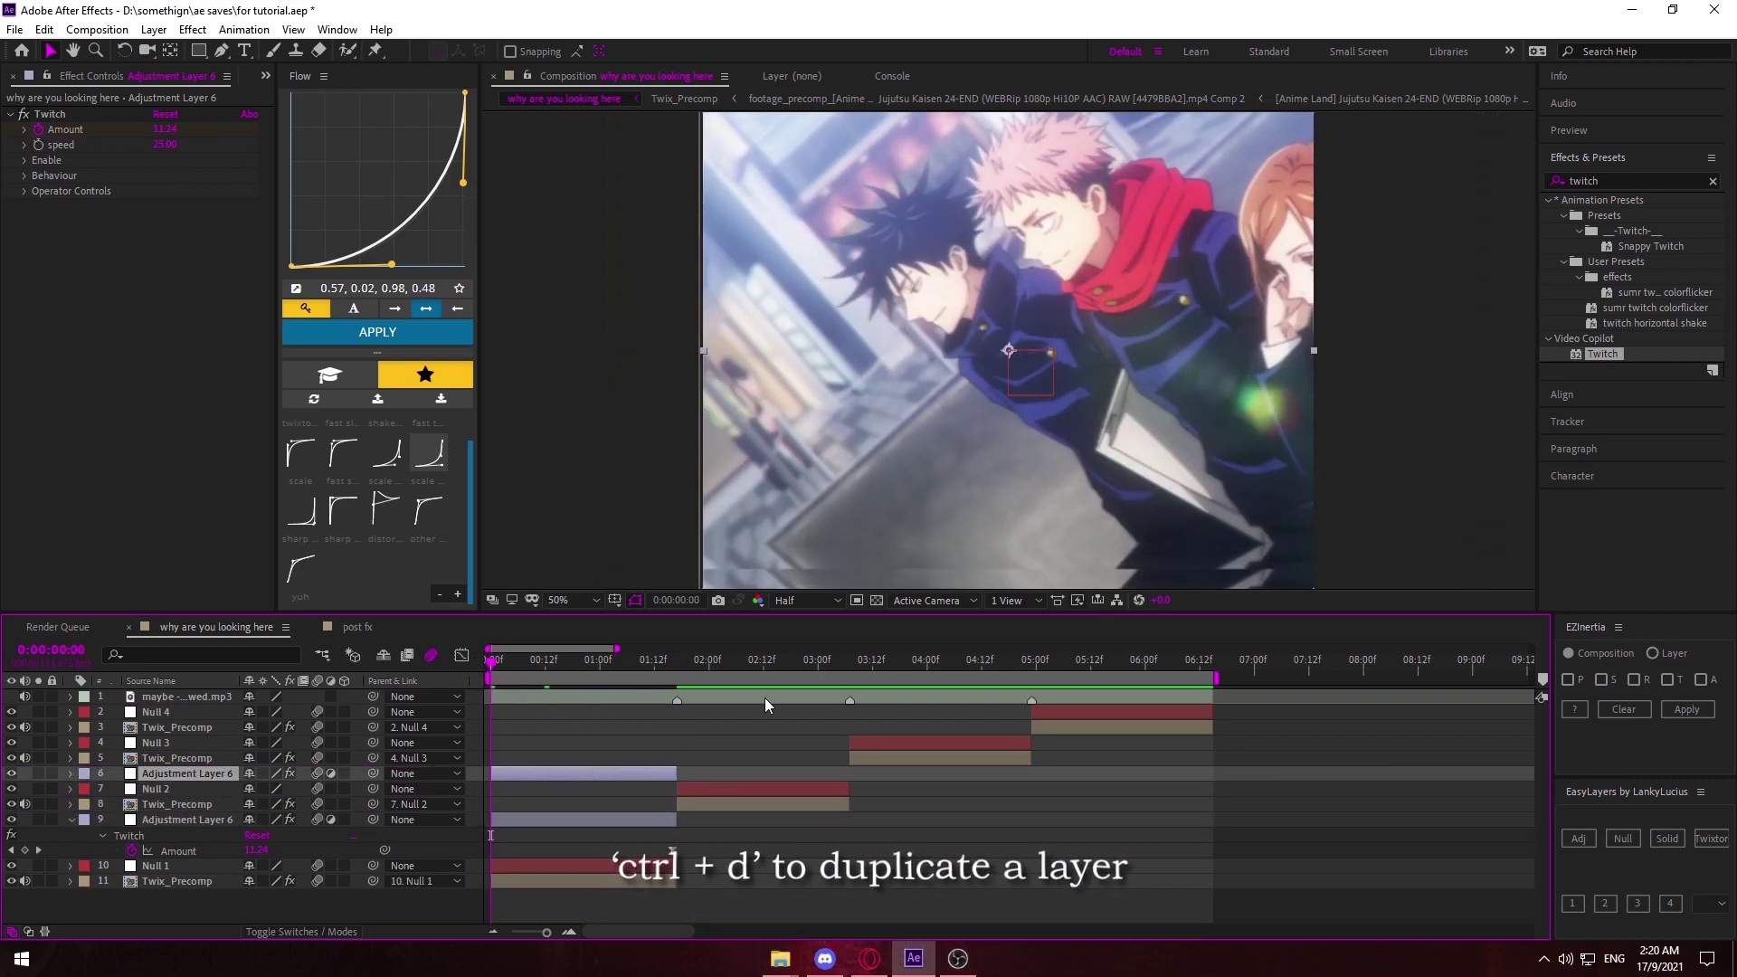
drag(558, 771, 742, 771)
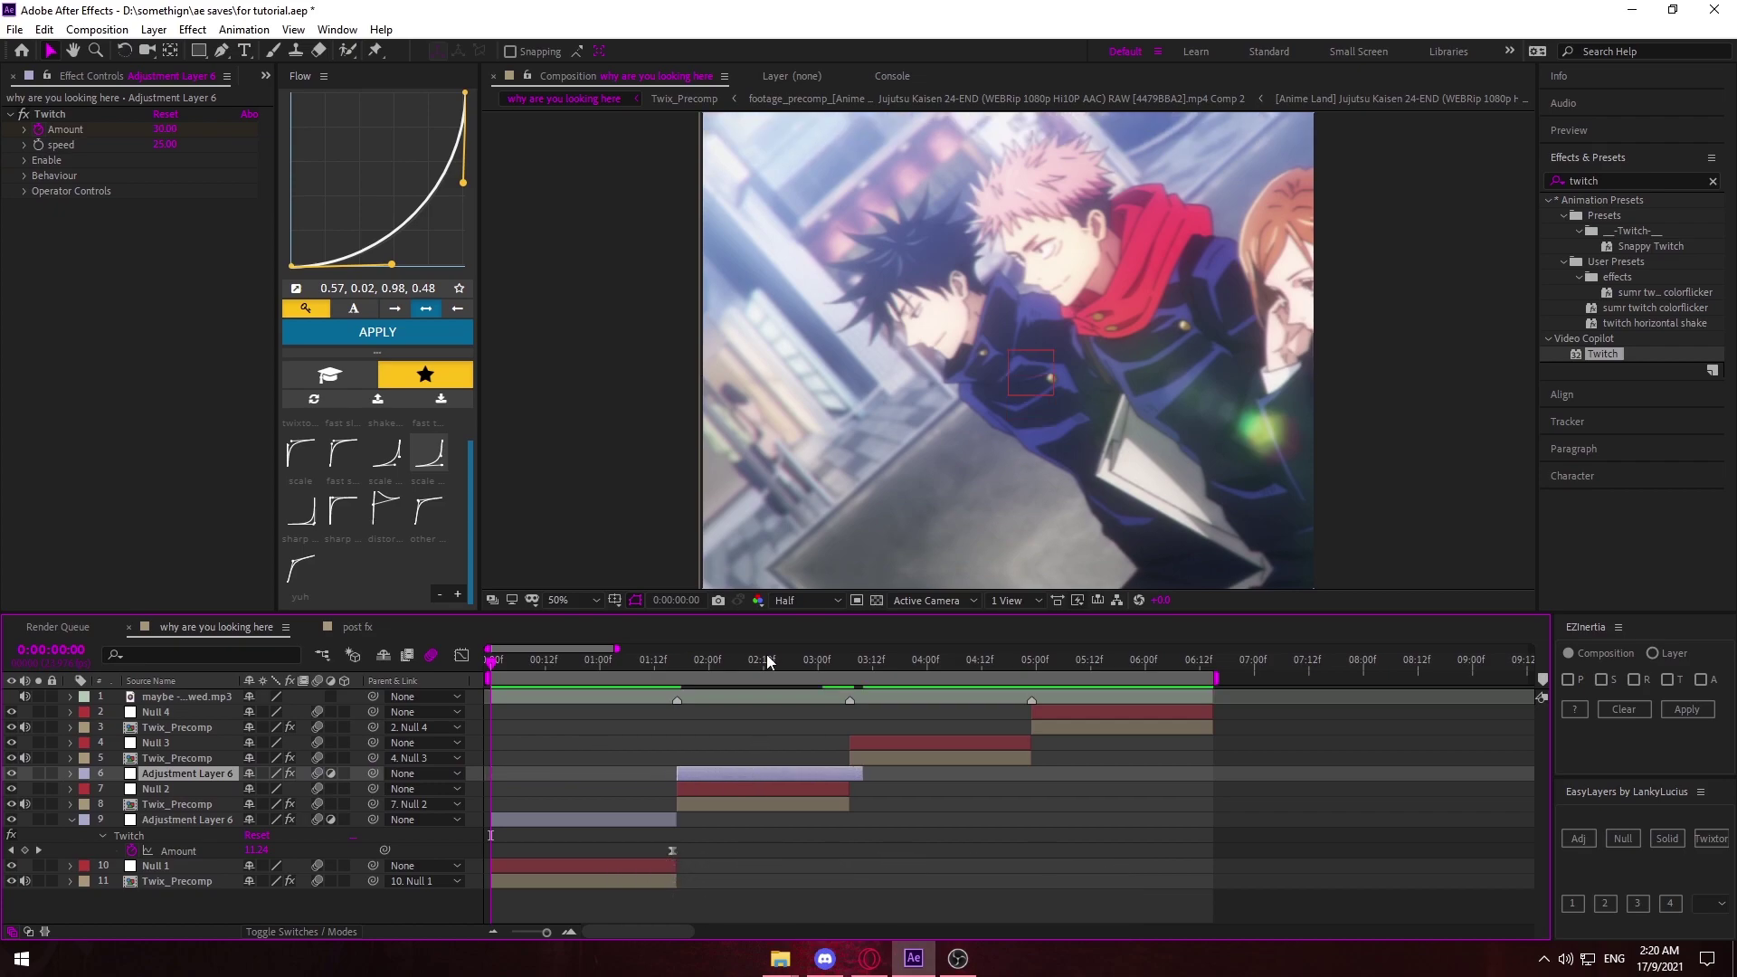
Trim the duplicate's end to match the second clip and move its last Twitch Amount keyframe to the trimmed end.
click(823, 674)
key(u)
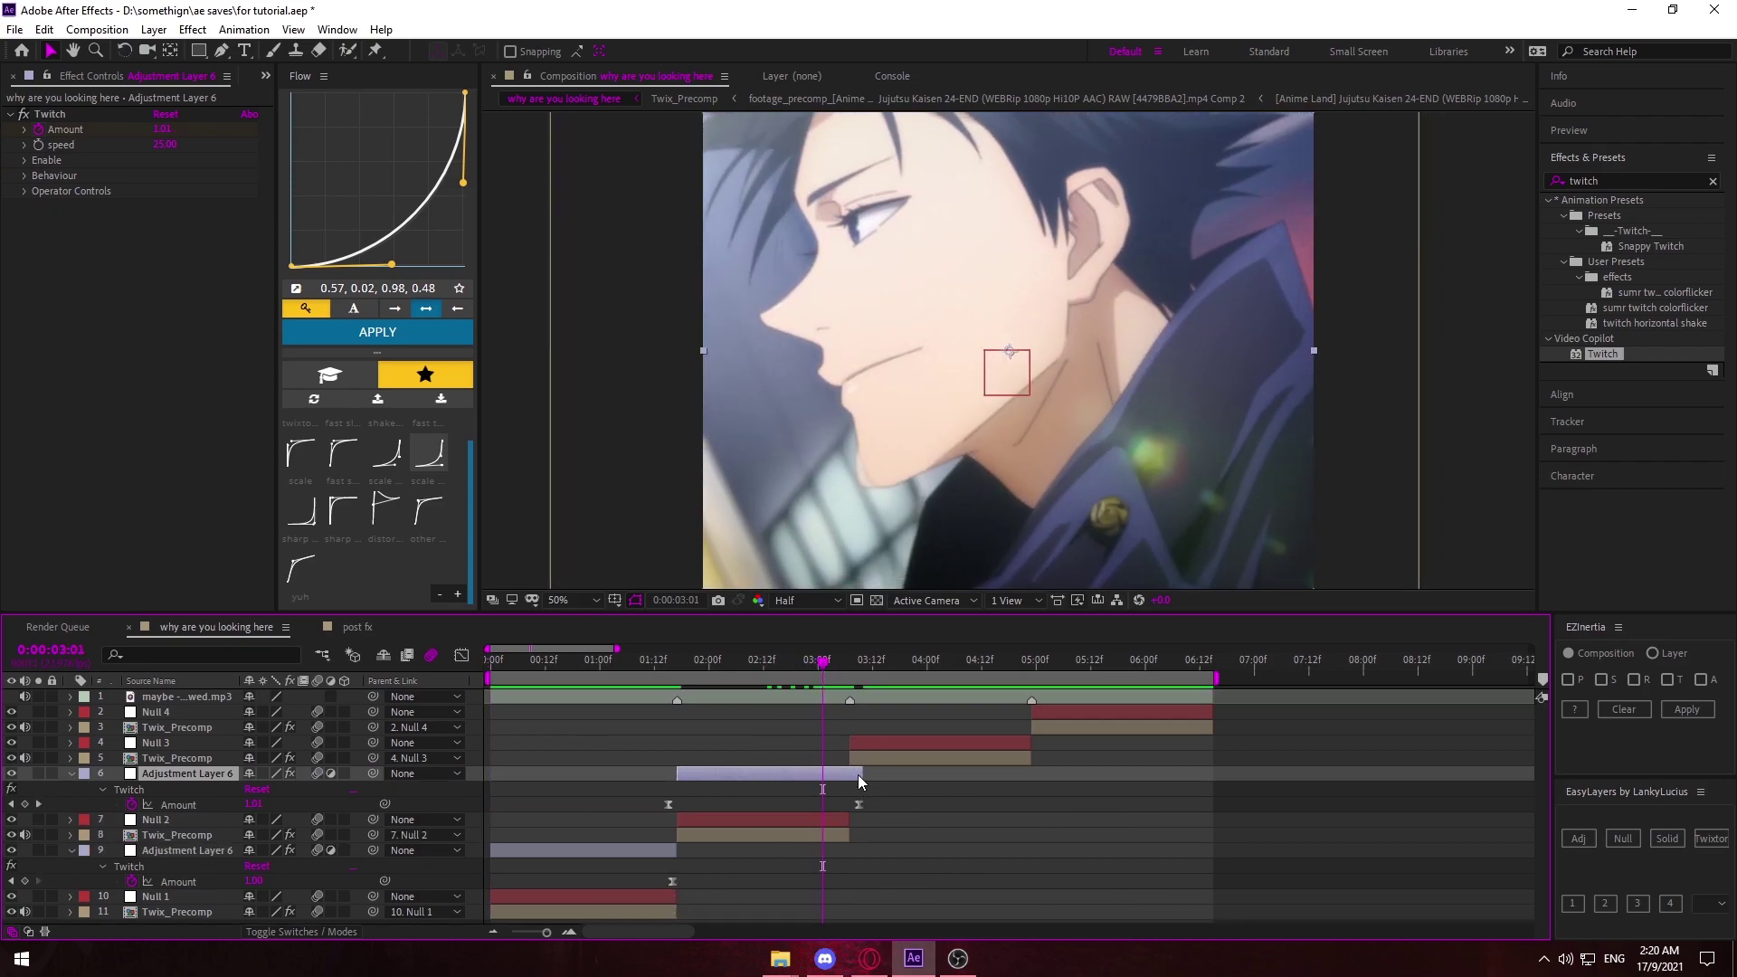
drag(856, 775, 848, 775)
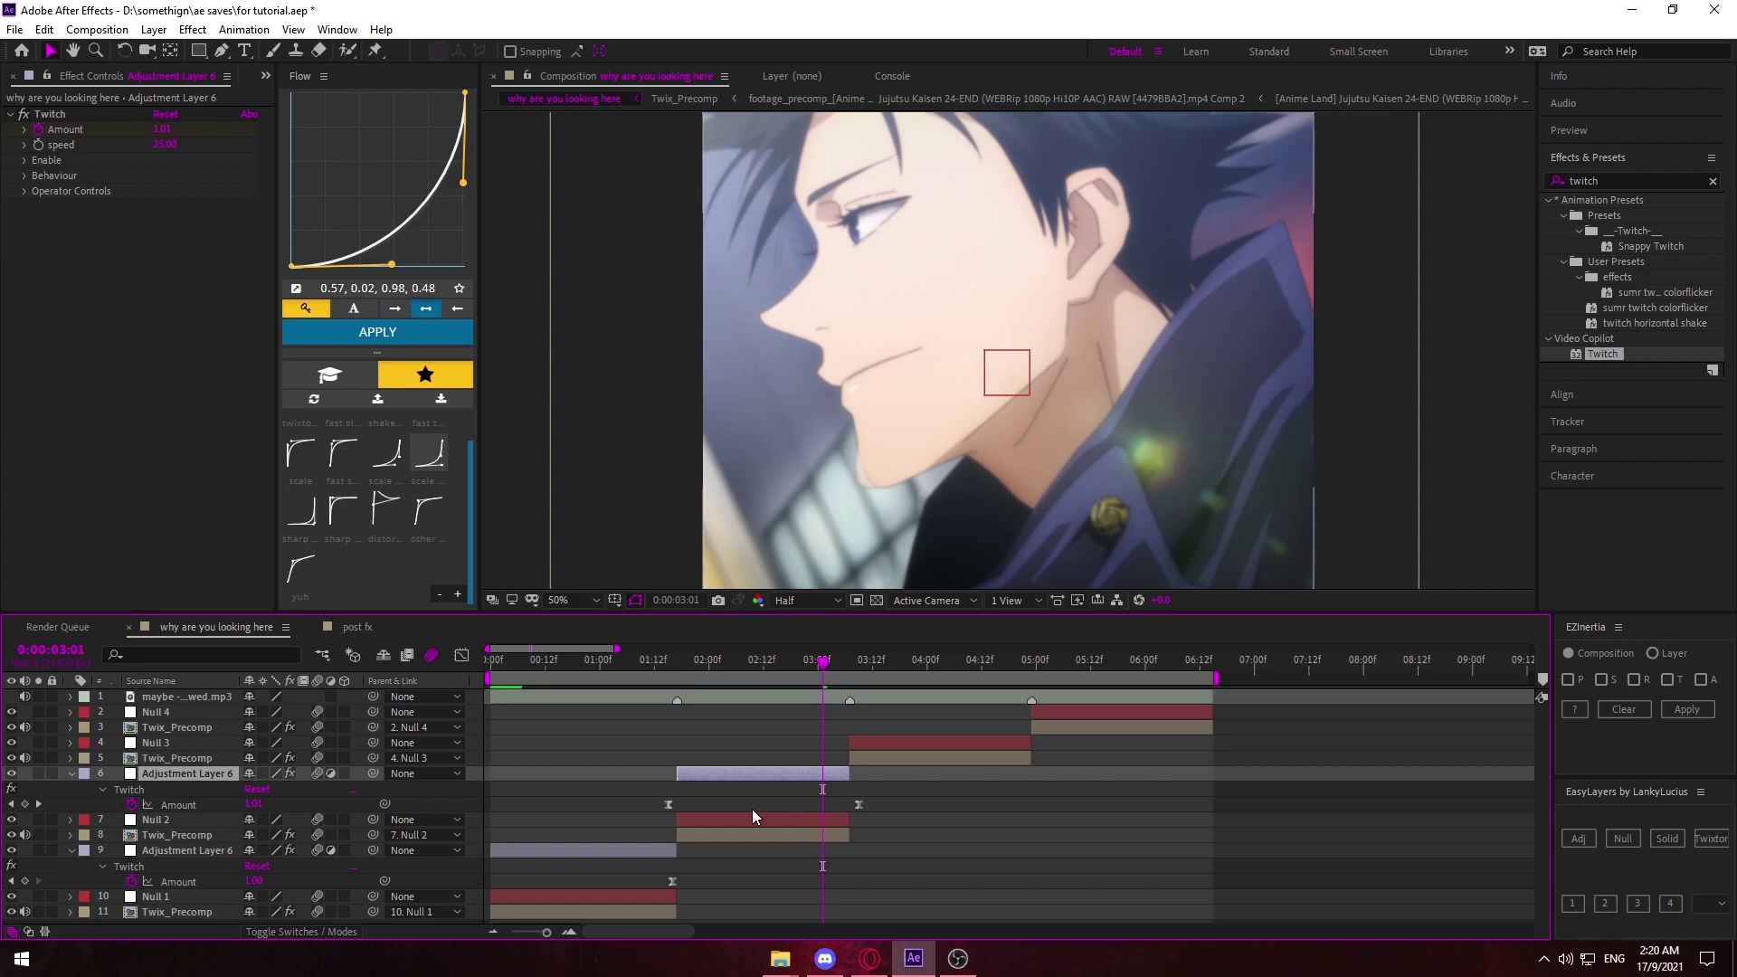
drag(650, 797, 844, 805)
click(615, 806)
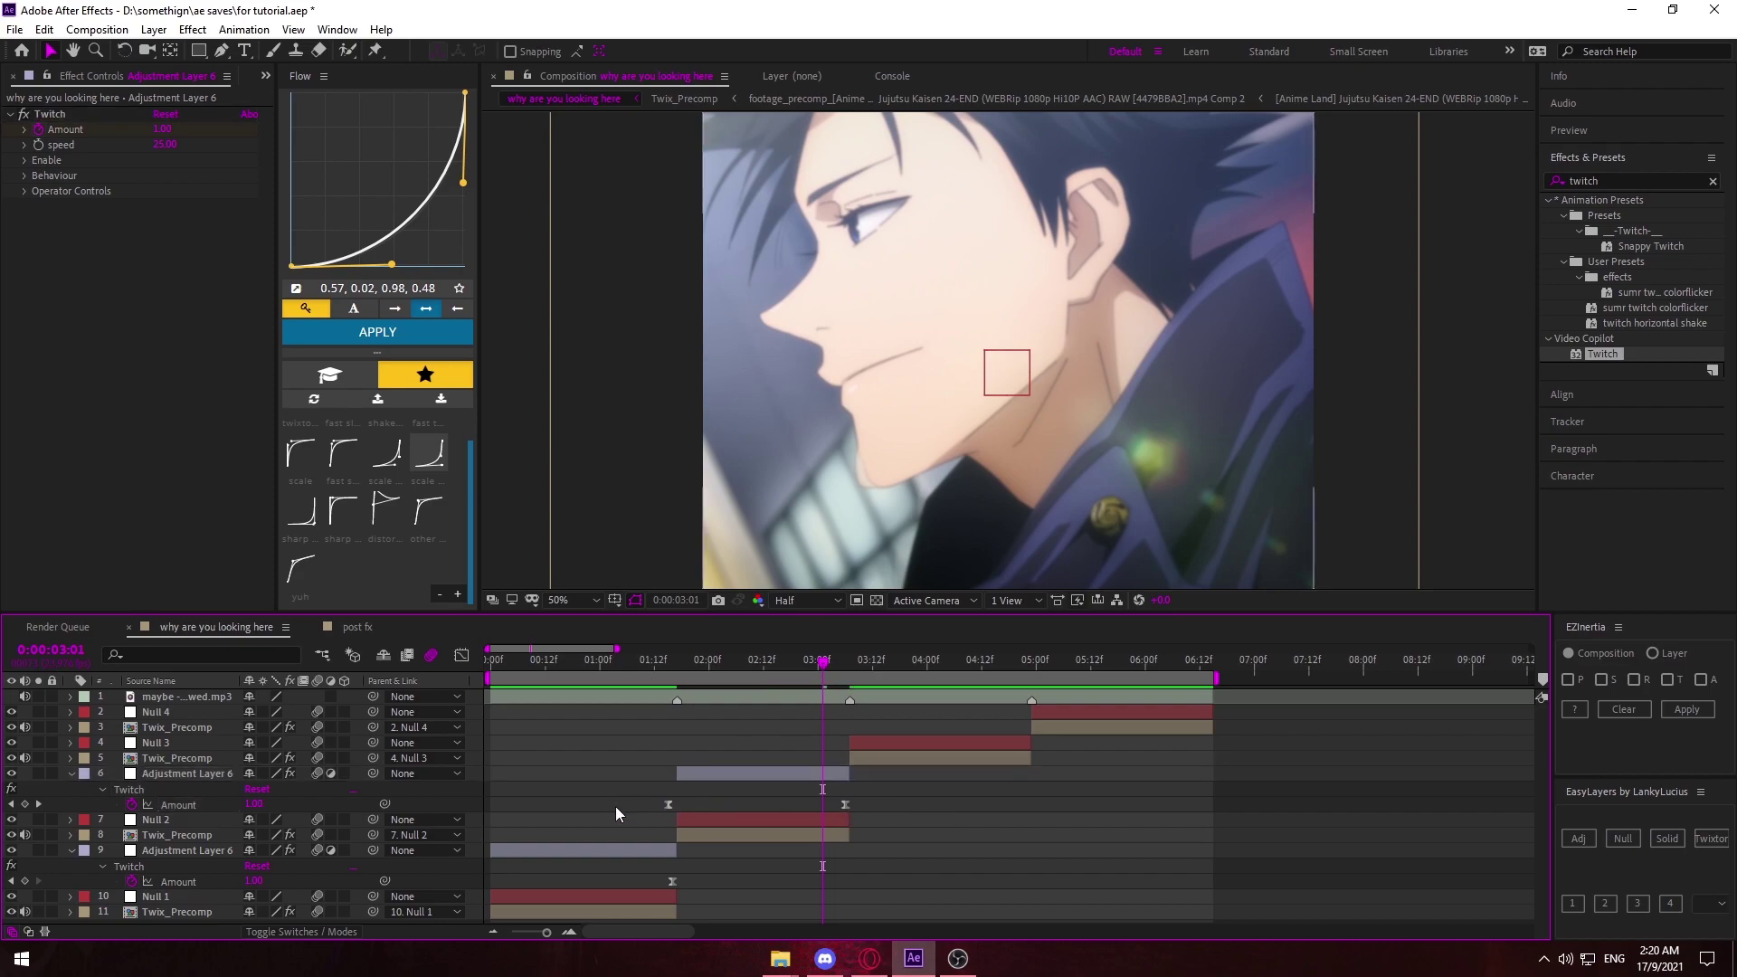
Create a new adjustment layer above Null 3, trim it to the third clip from 0:00:03:07 to 0:00:04:23, and return to its start.
drag(802, 665, 853, 670)
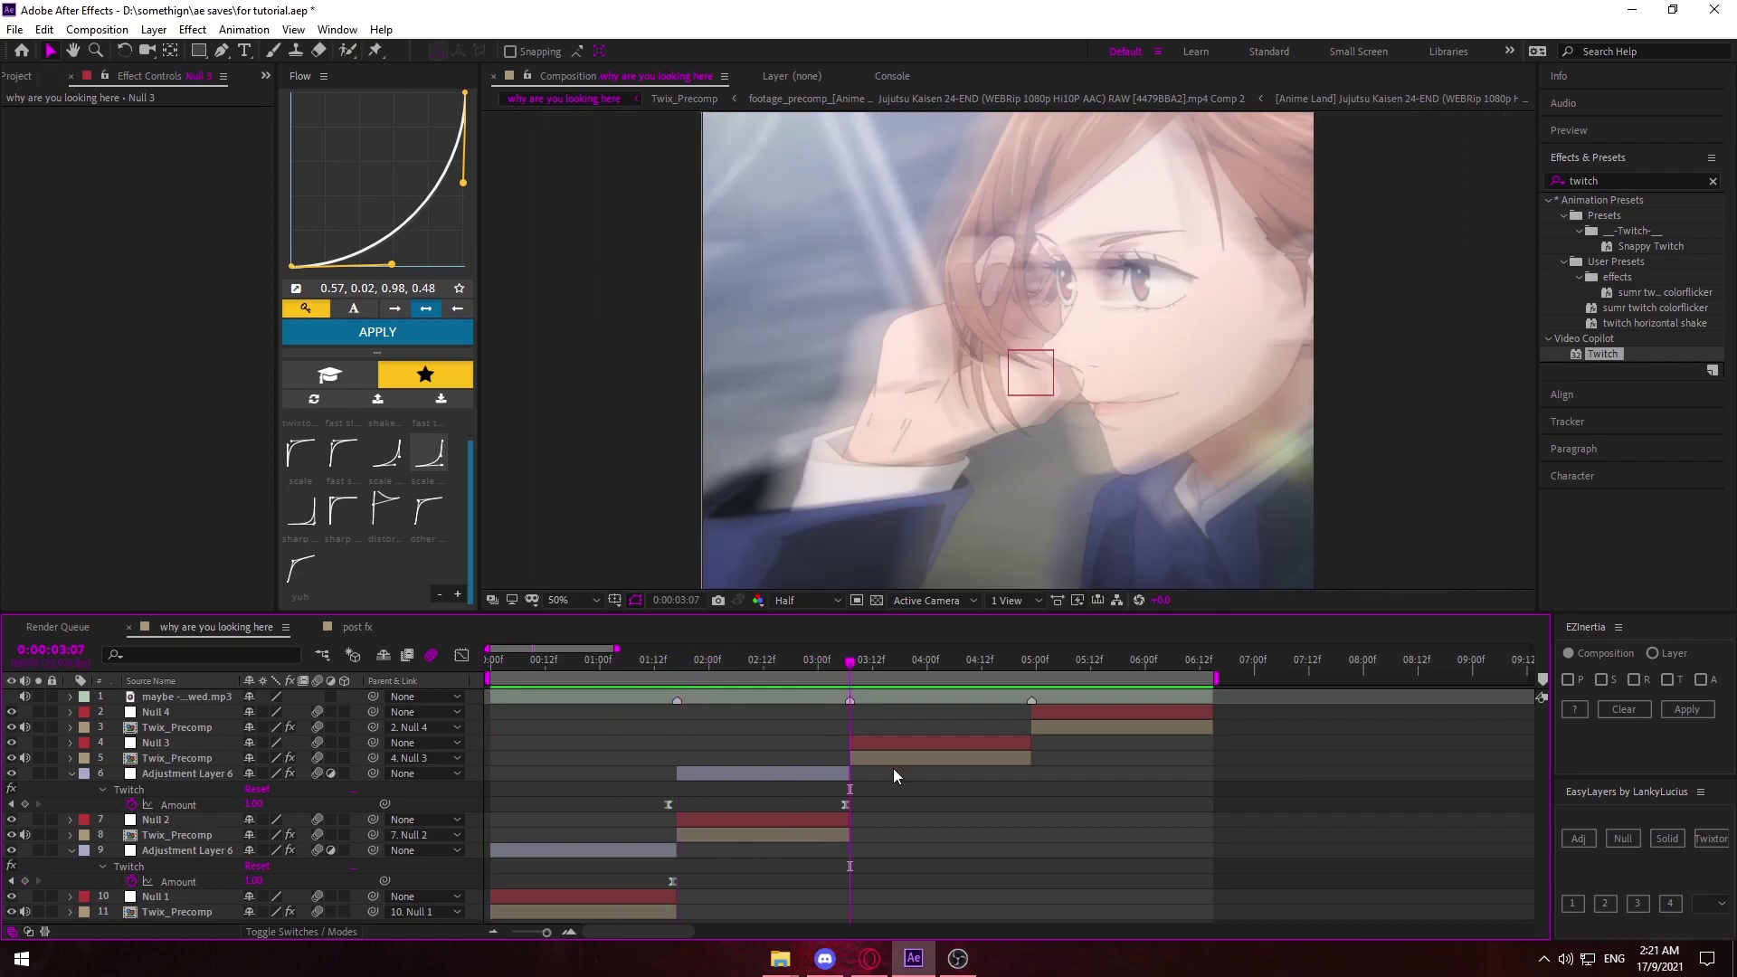
click(818, 768)
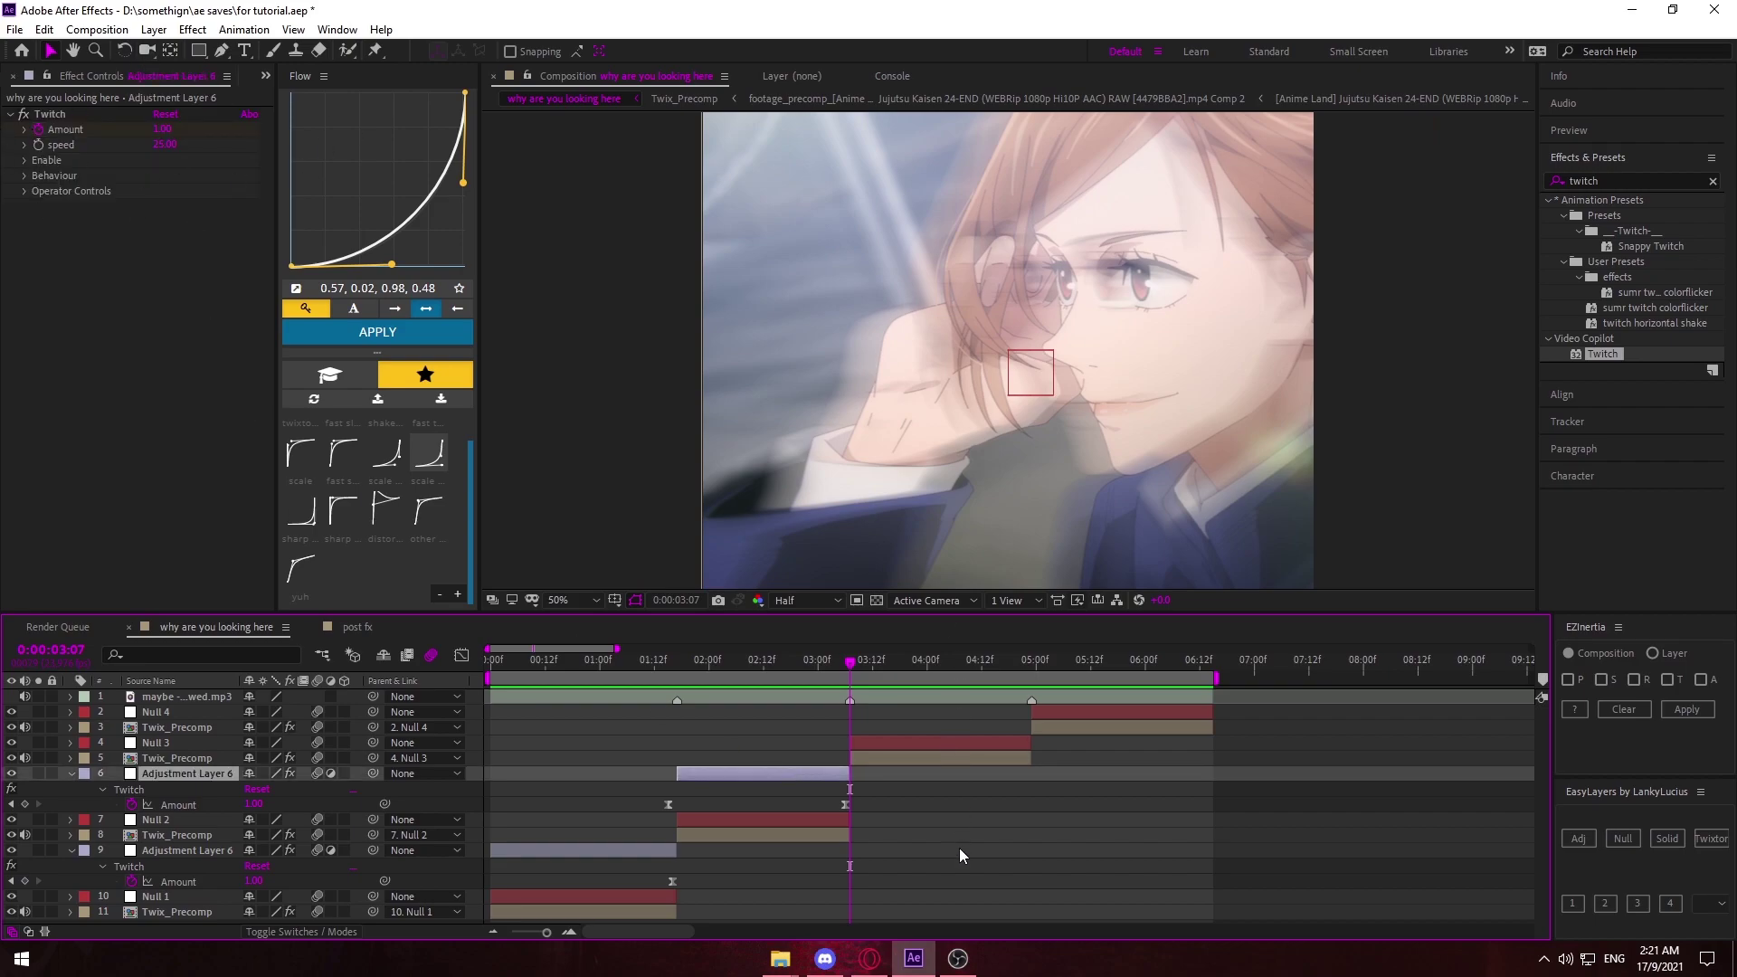
click(871, 740)
key(ctrl+alt+y)
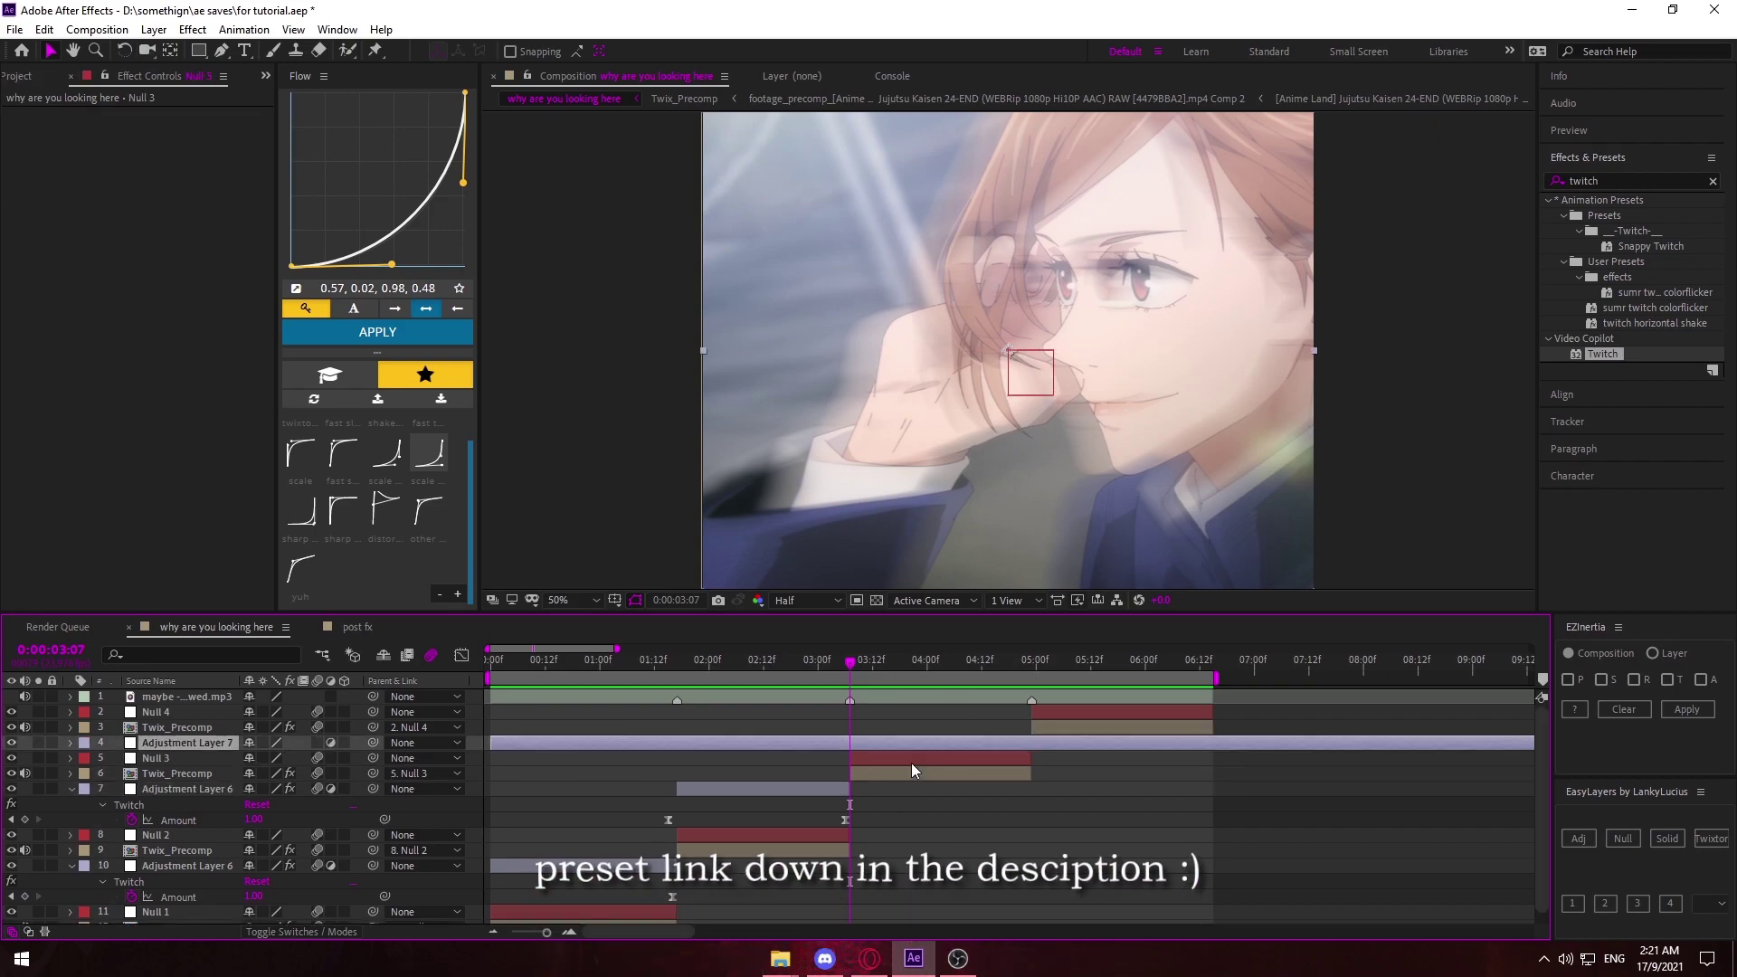
key(alt+bracketleft)
key(k)
key(ctrl+shift+d)
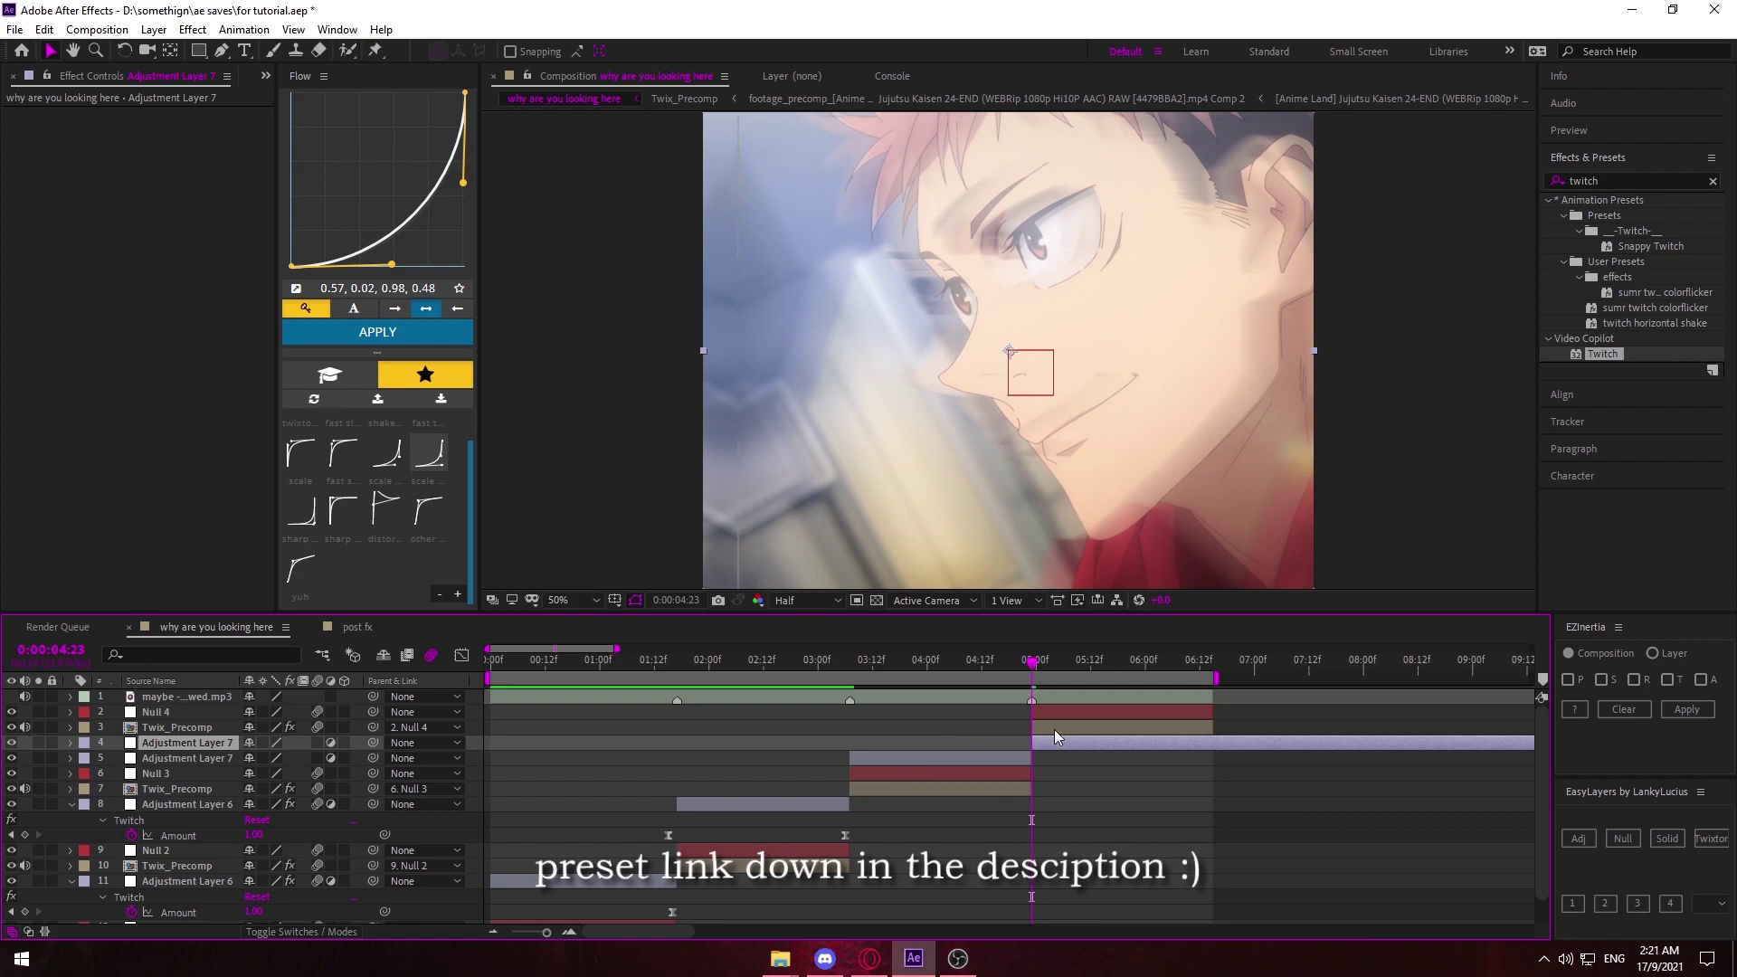
key(Delete)
drag(925, 659, 850, 666)
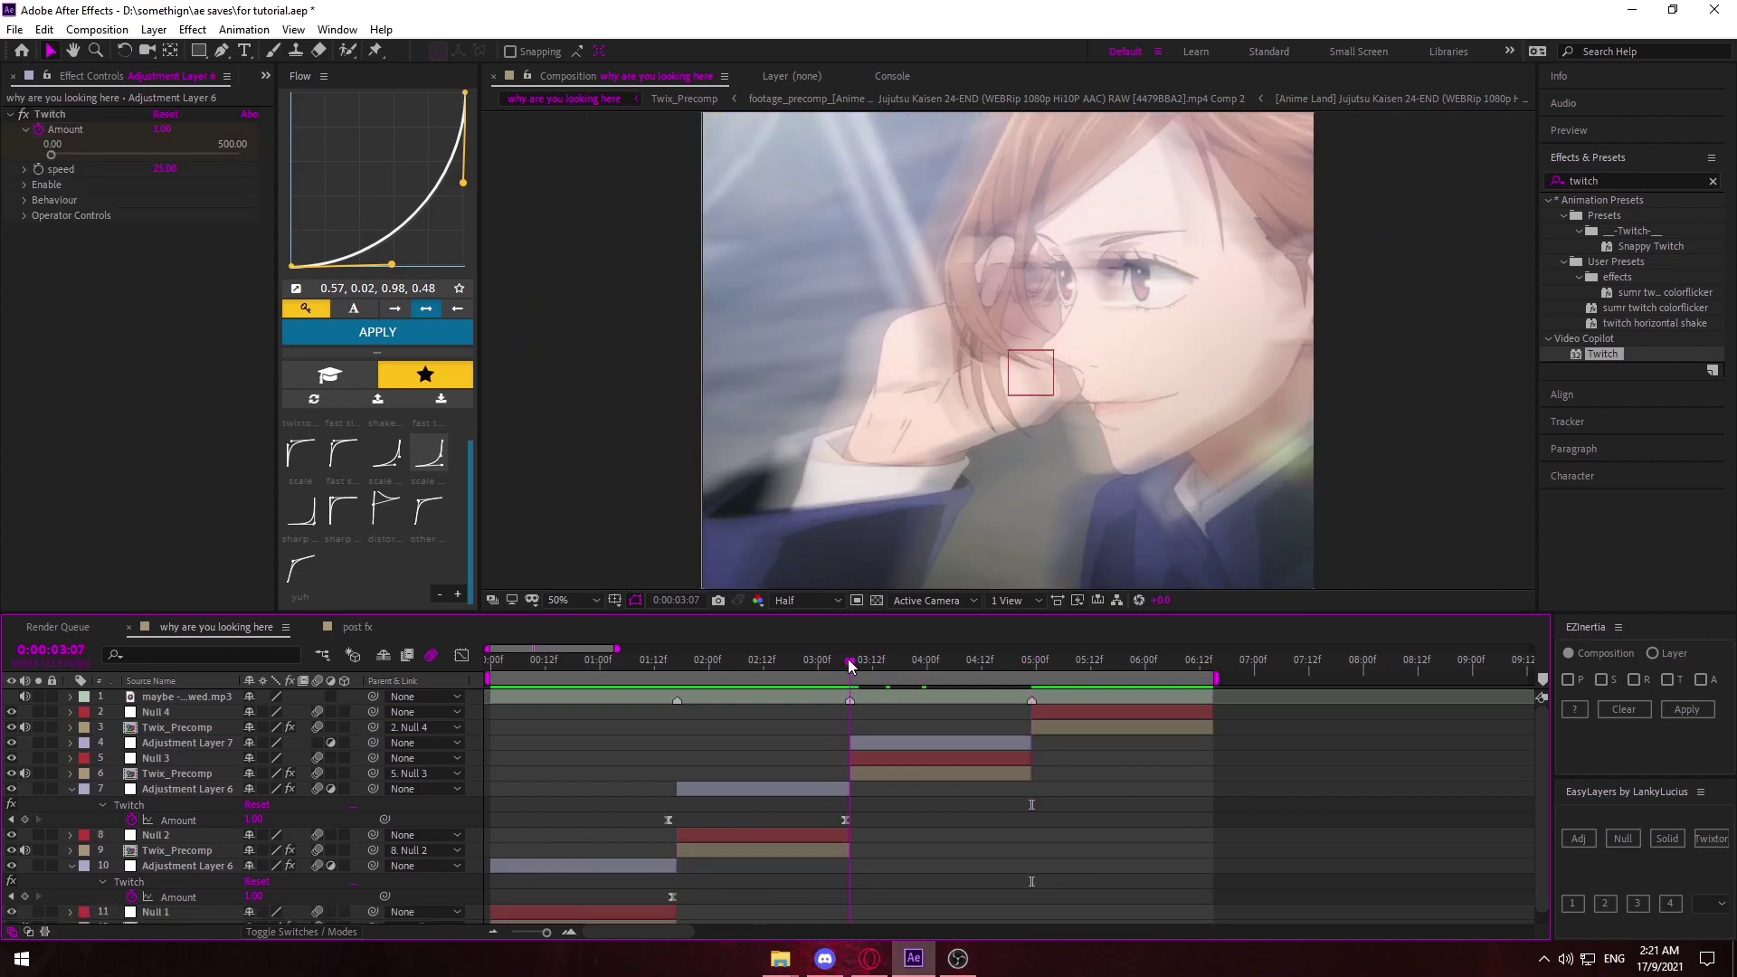
click(871, 741)
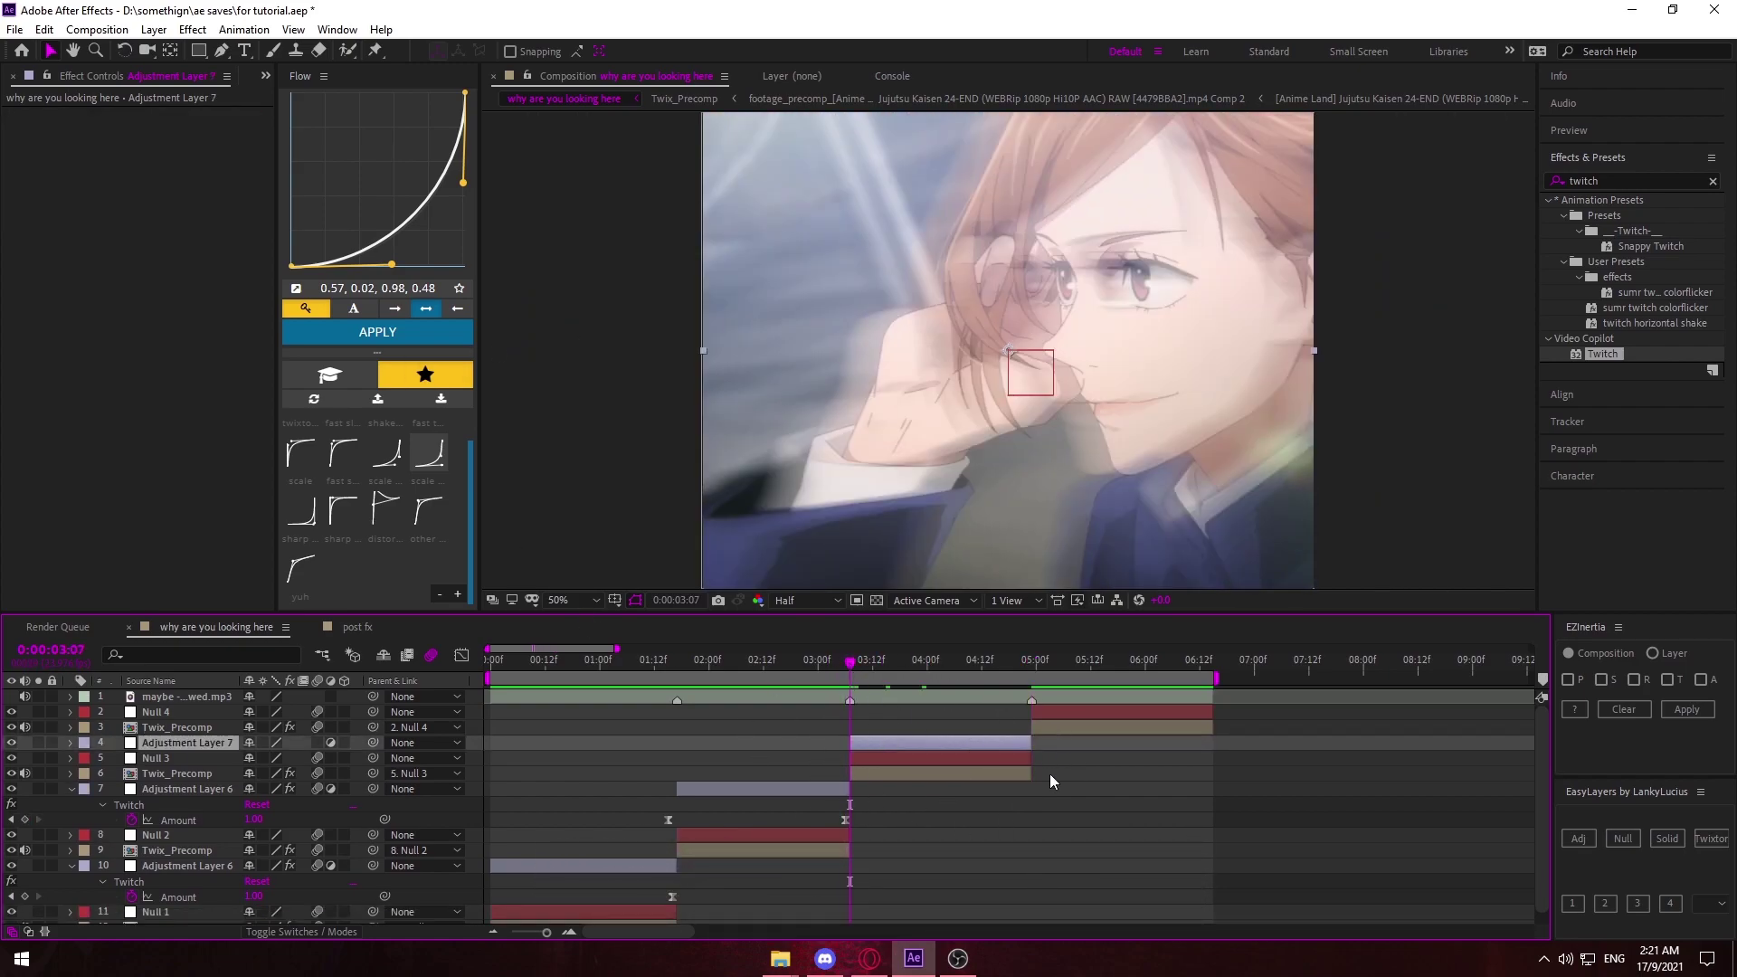
Apply the twitch horizontal shake preset to the third clip's adjustment layer and shift its Amount keyframes slightly earlier, ending at the layer's end.
click(243, 29)
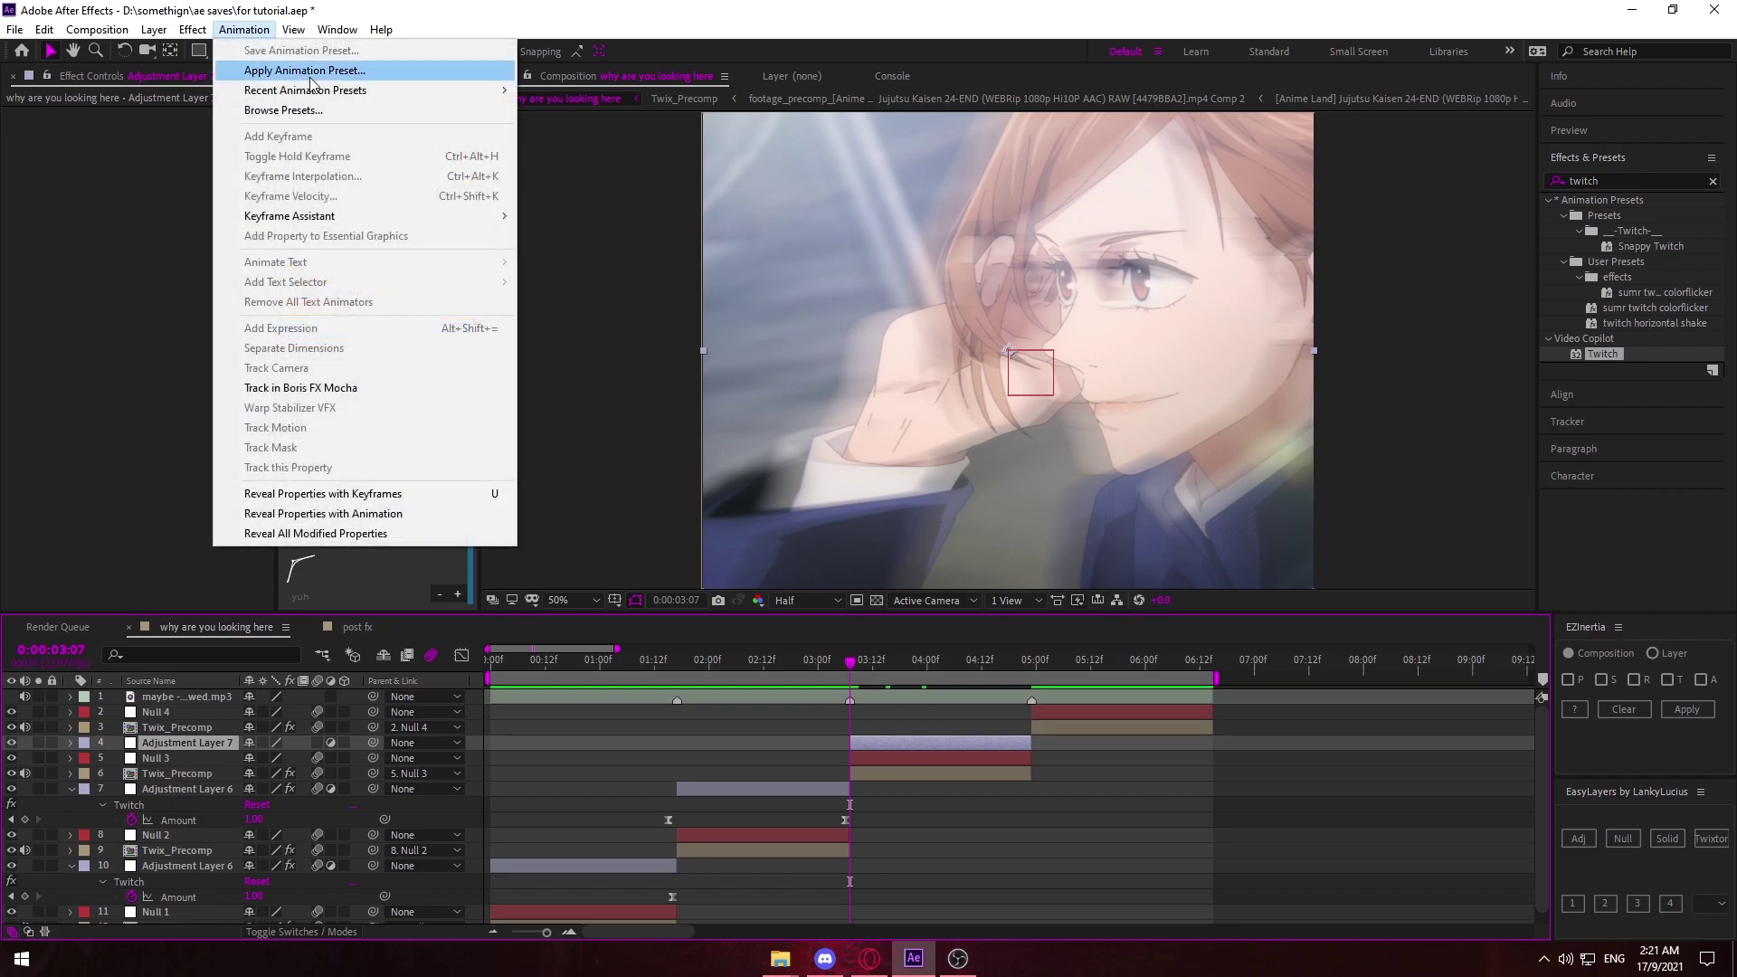
click(307, 70)
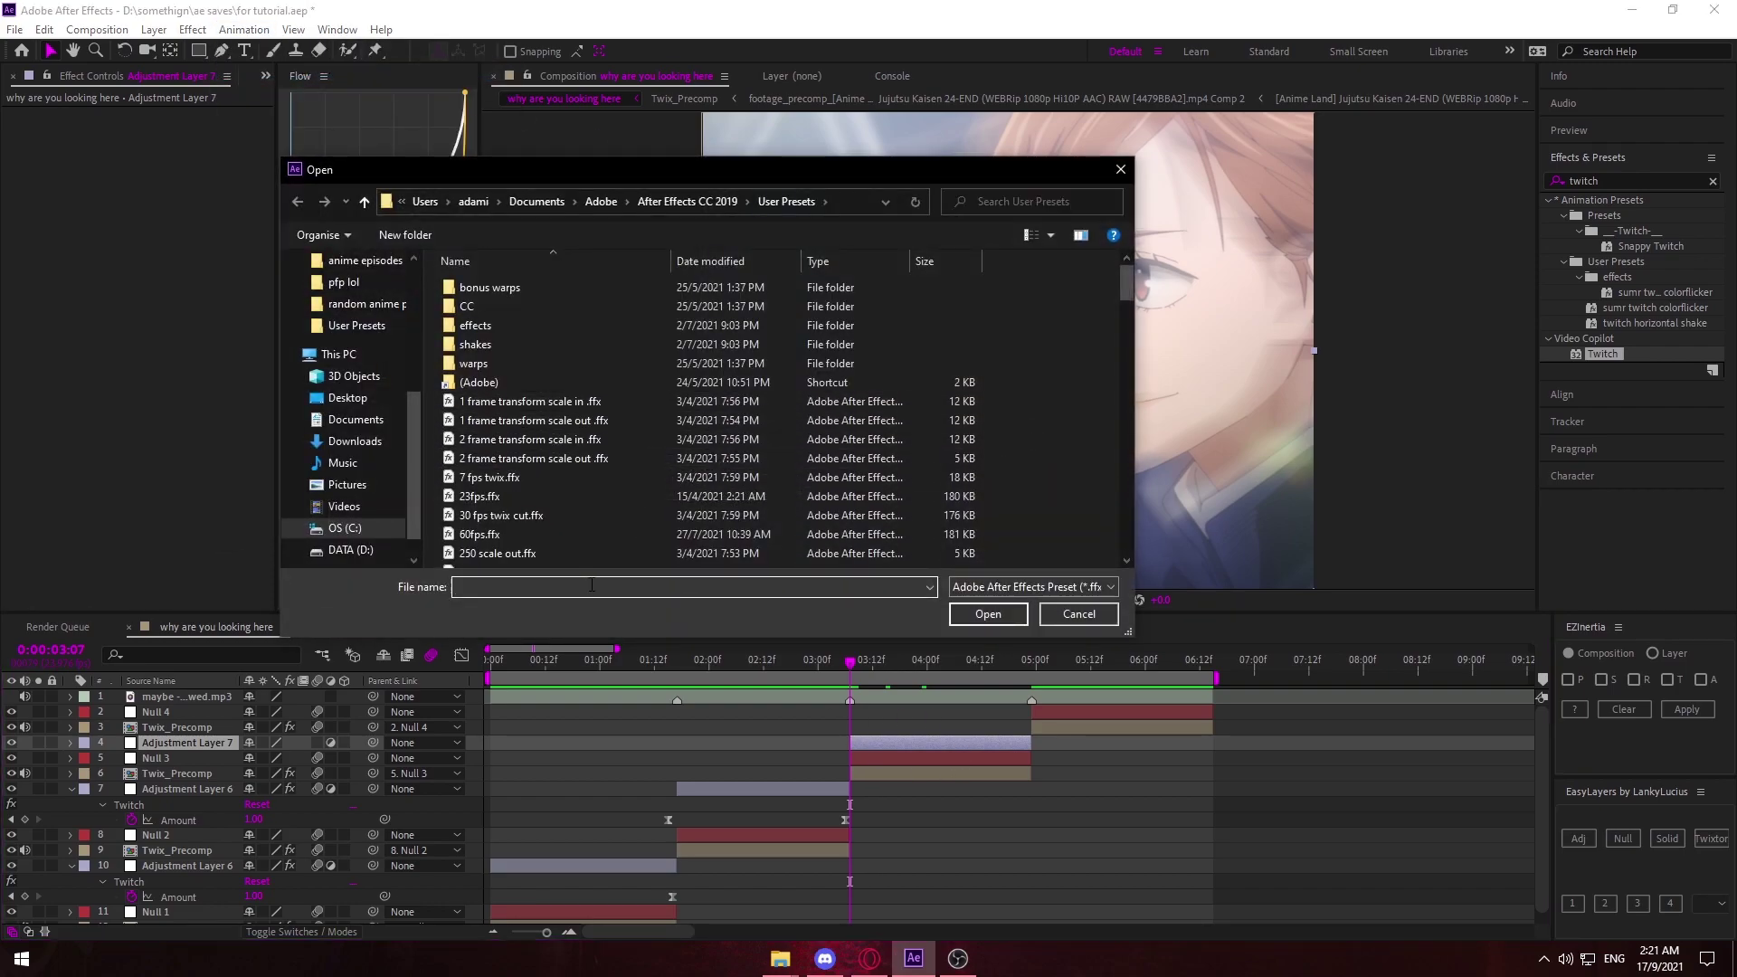
text(twitch)
key(Down)
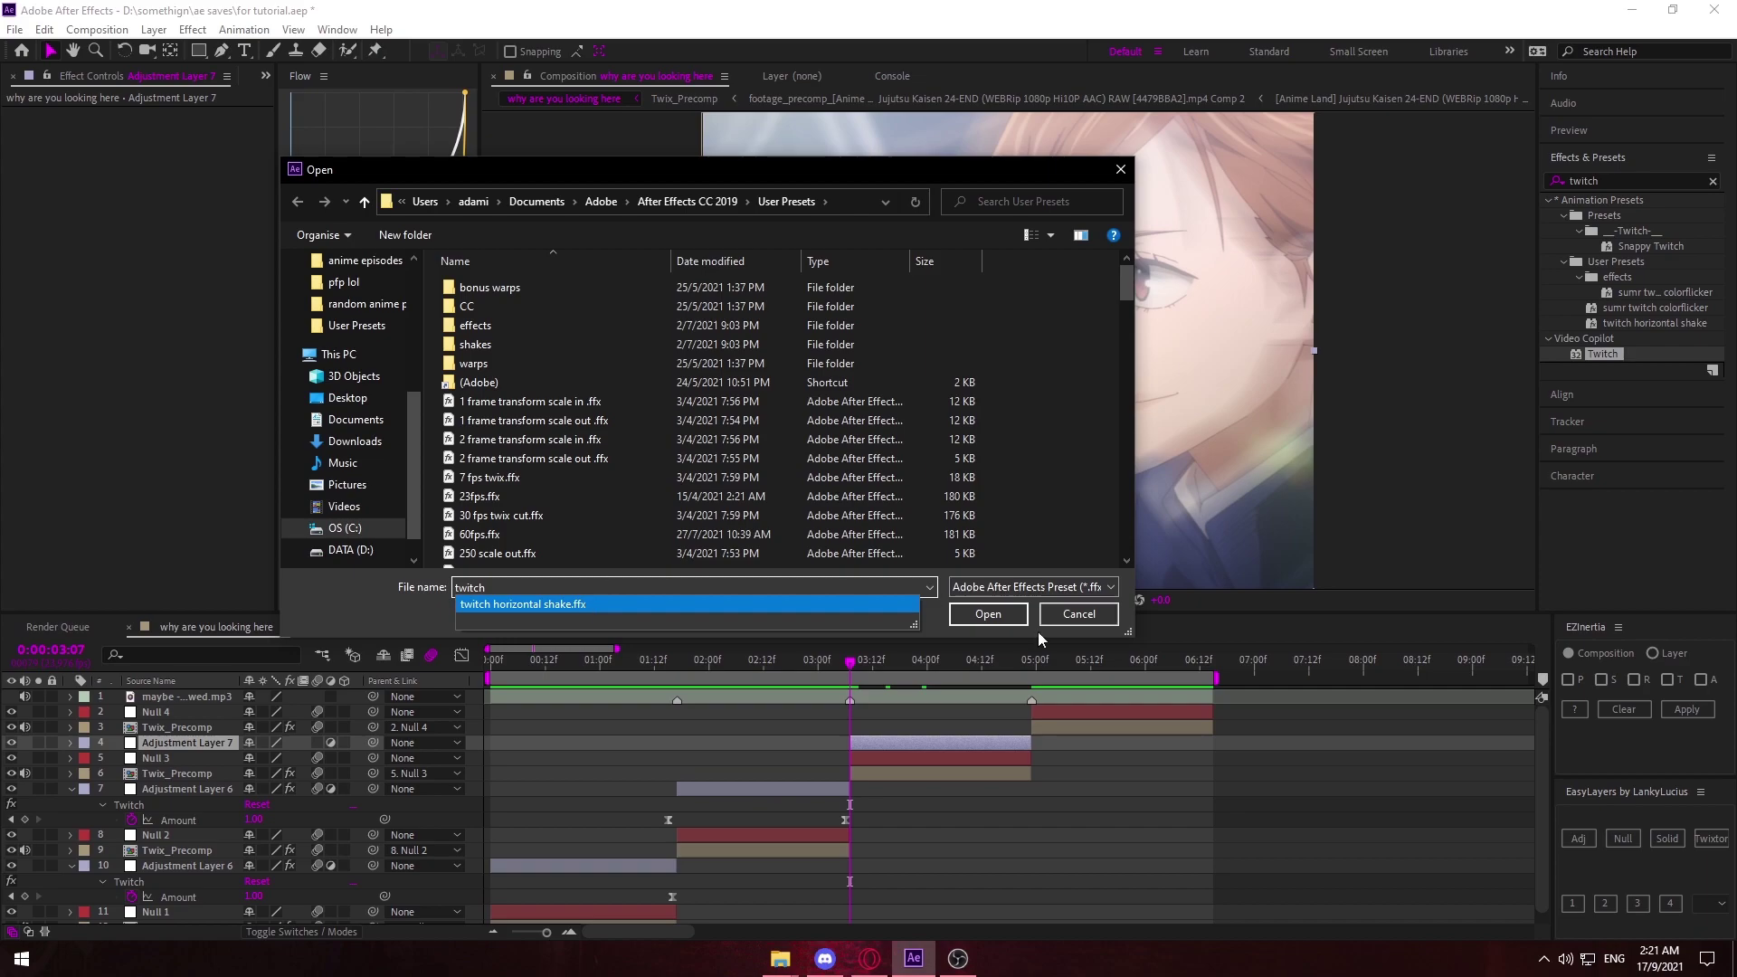
click(986, 621)
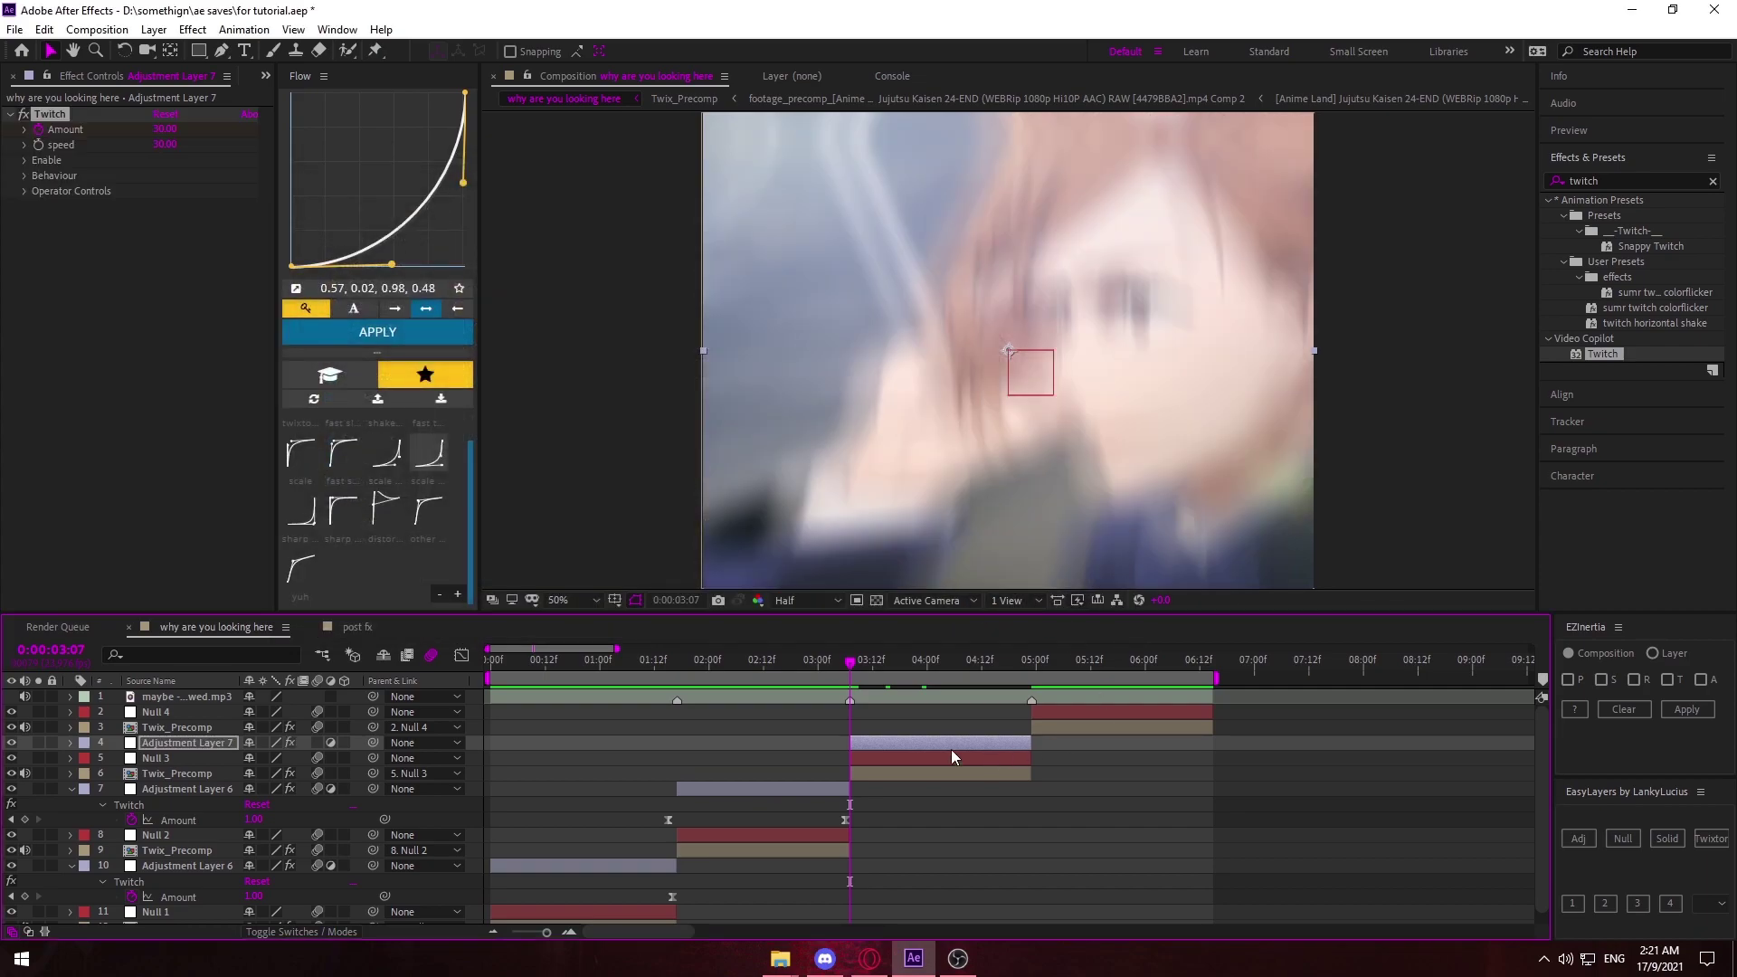
key(u)
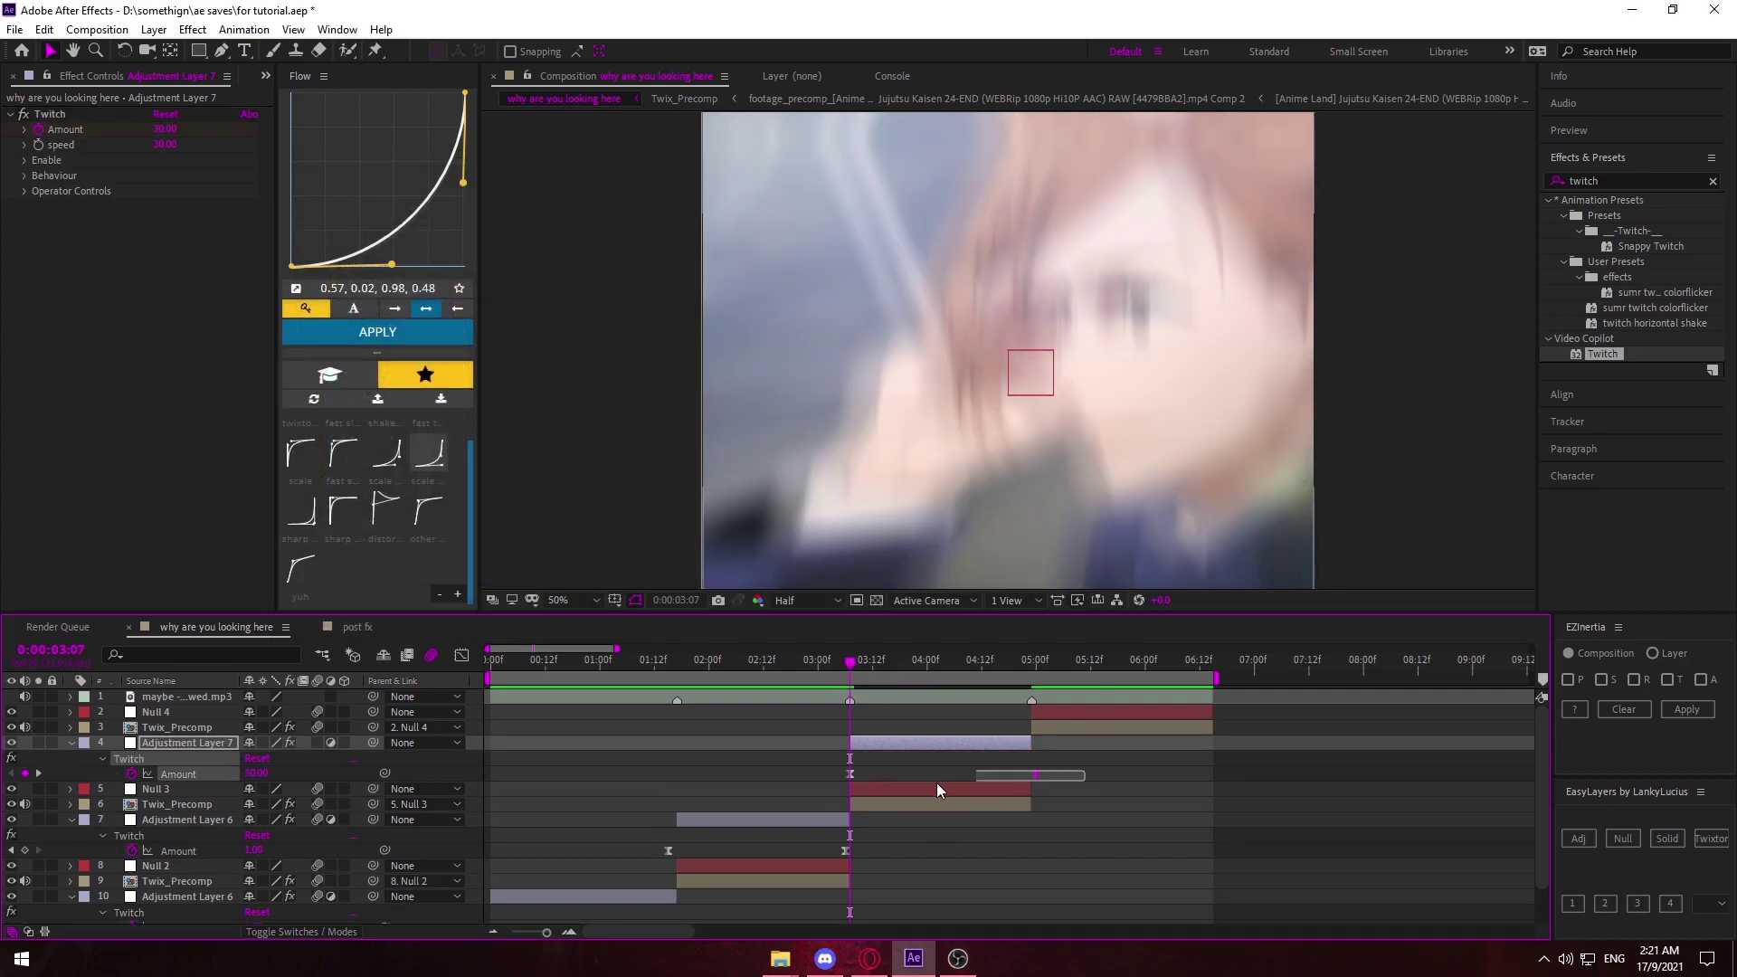
drag(1031, 777, 1028, 777)
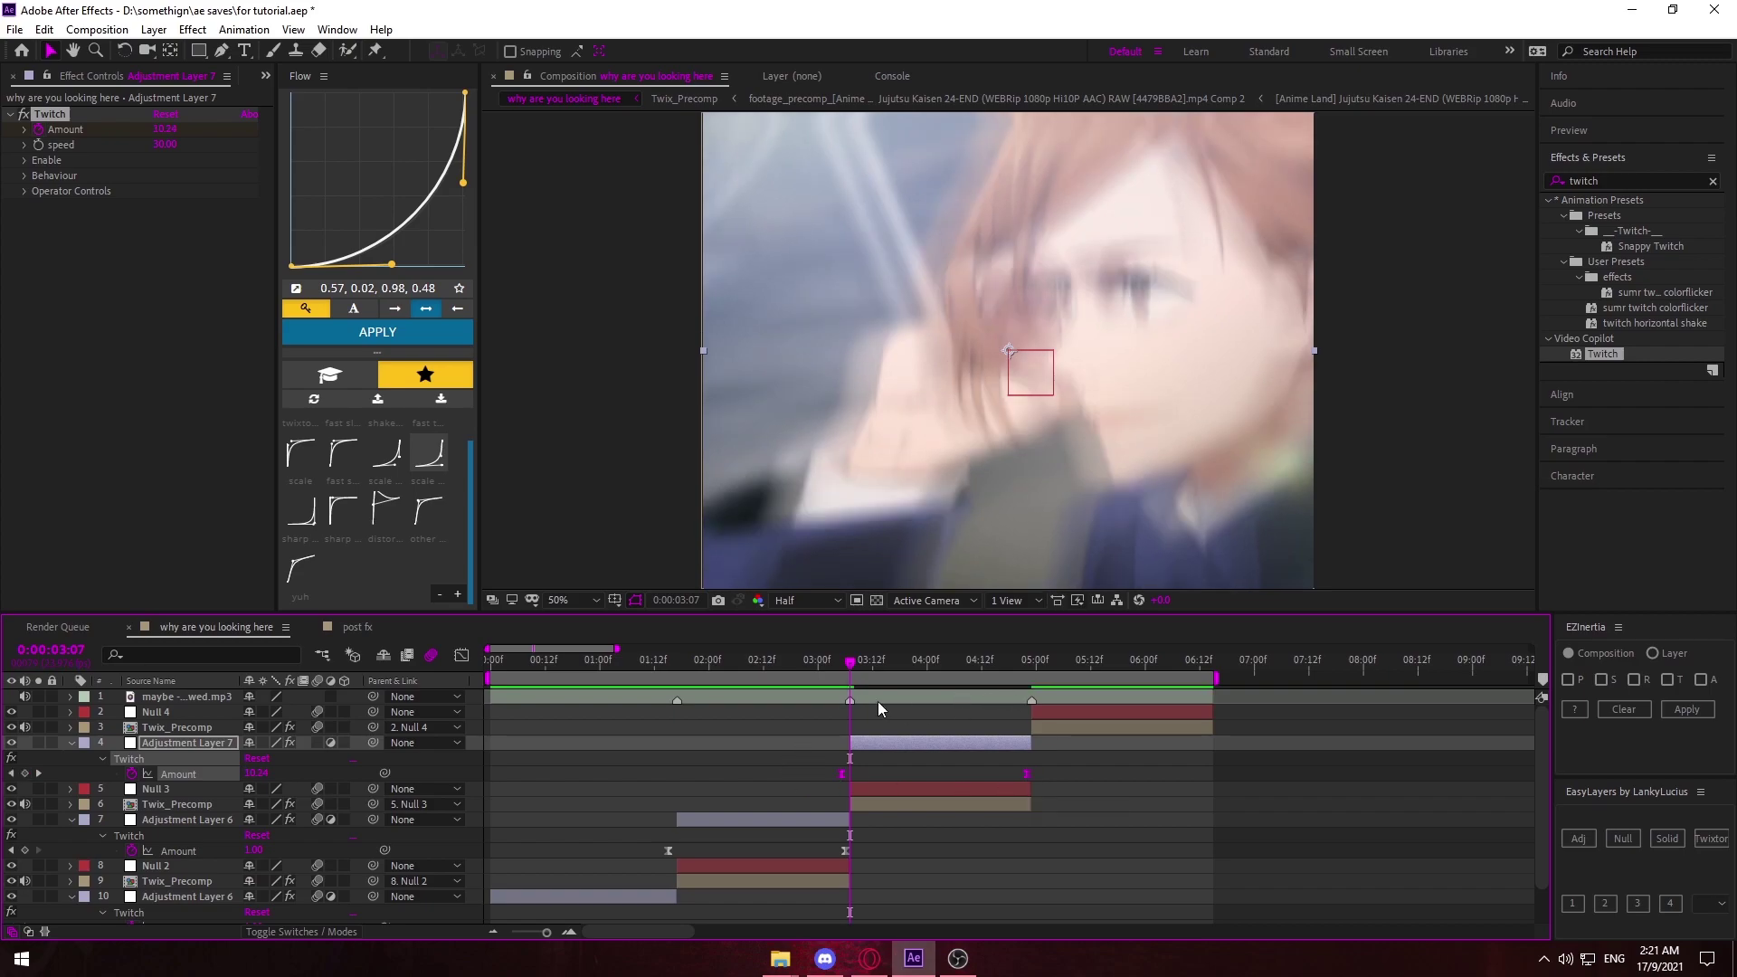
Play back the shake transition from the second clip into the third, starting from 0:00:02:17.
drag(864, 663, 655, 671)
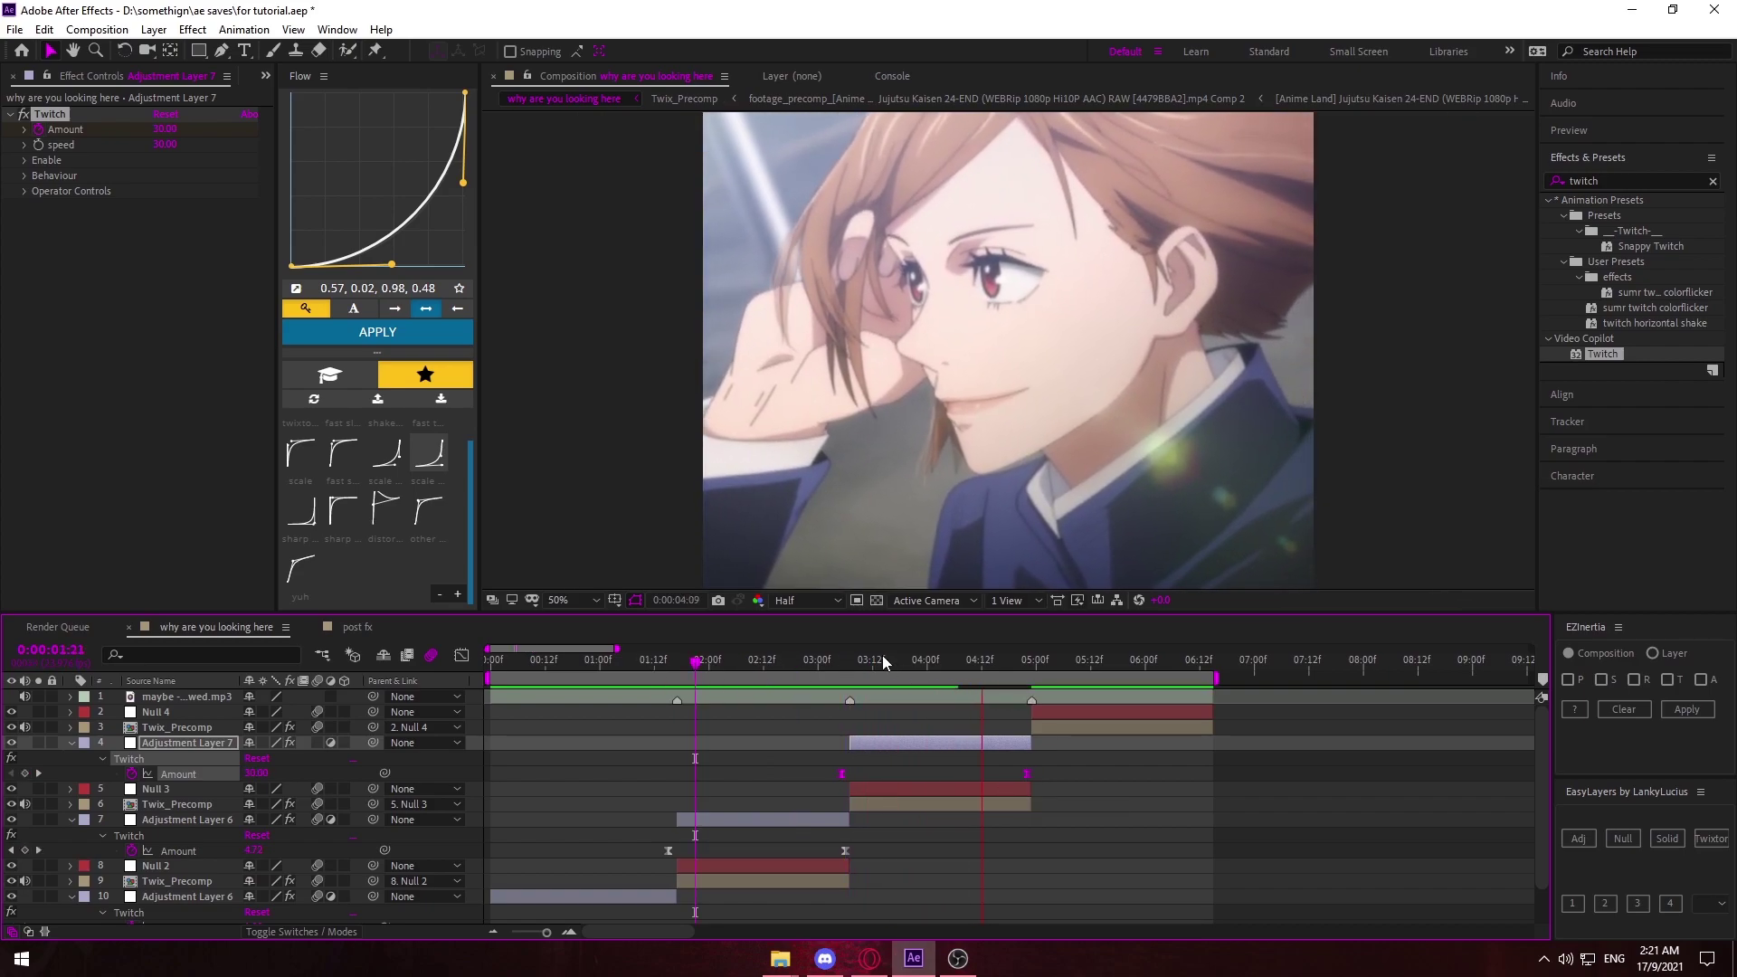
mouse_move(881, 655)
mouse_down()
mouse_move(757, 659)
mouse_move(863, 673)
mouse_up()
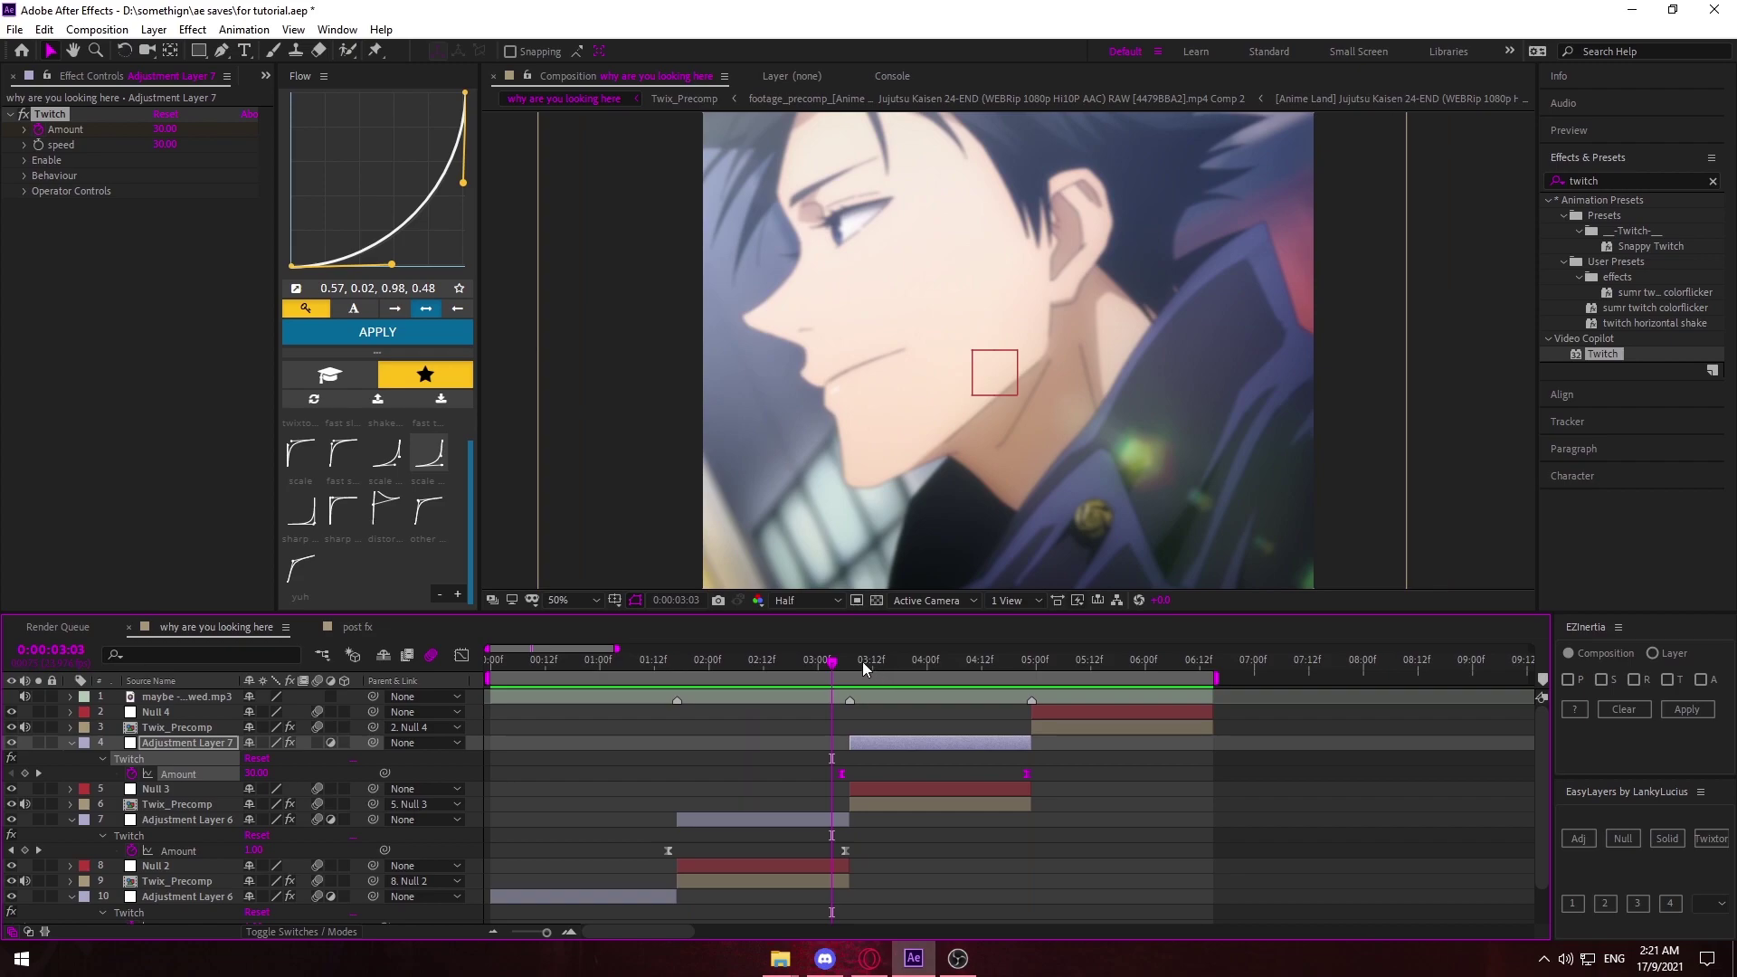
click(863, 663)
click(785, 663)
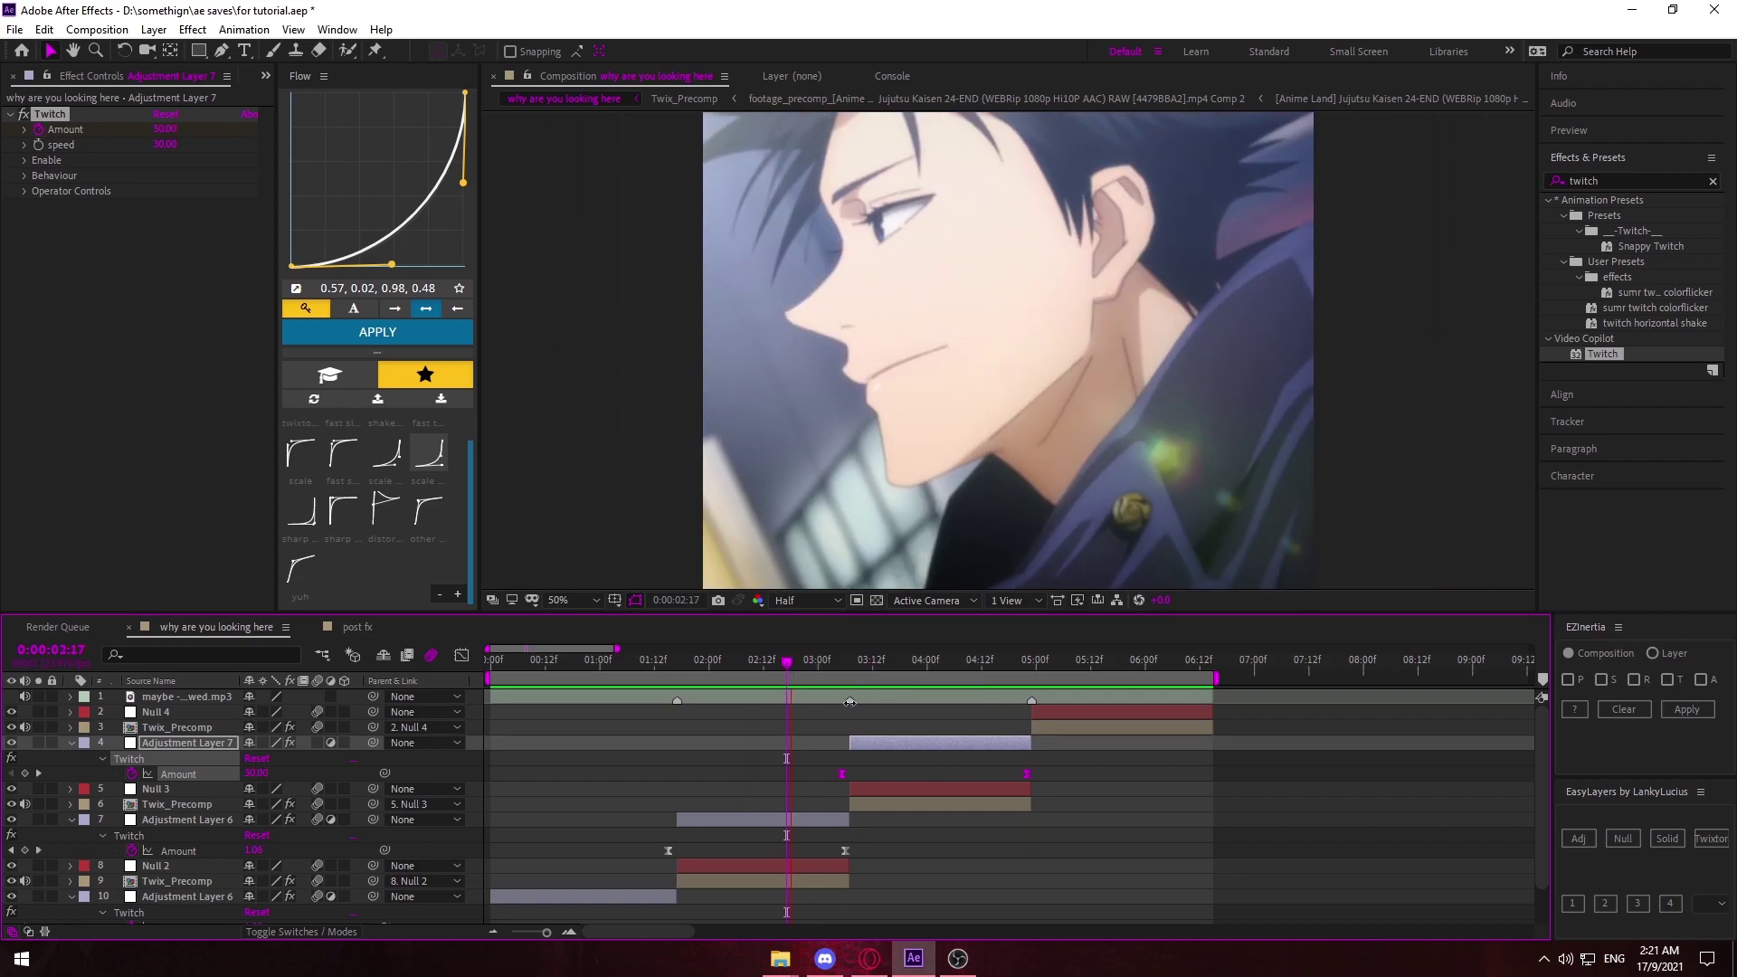
key(space)
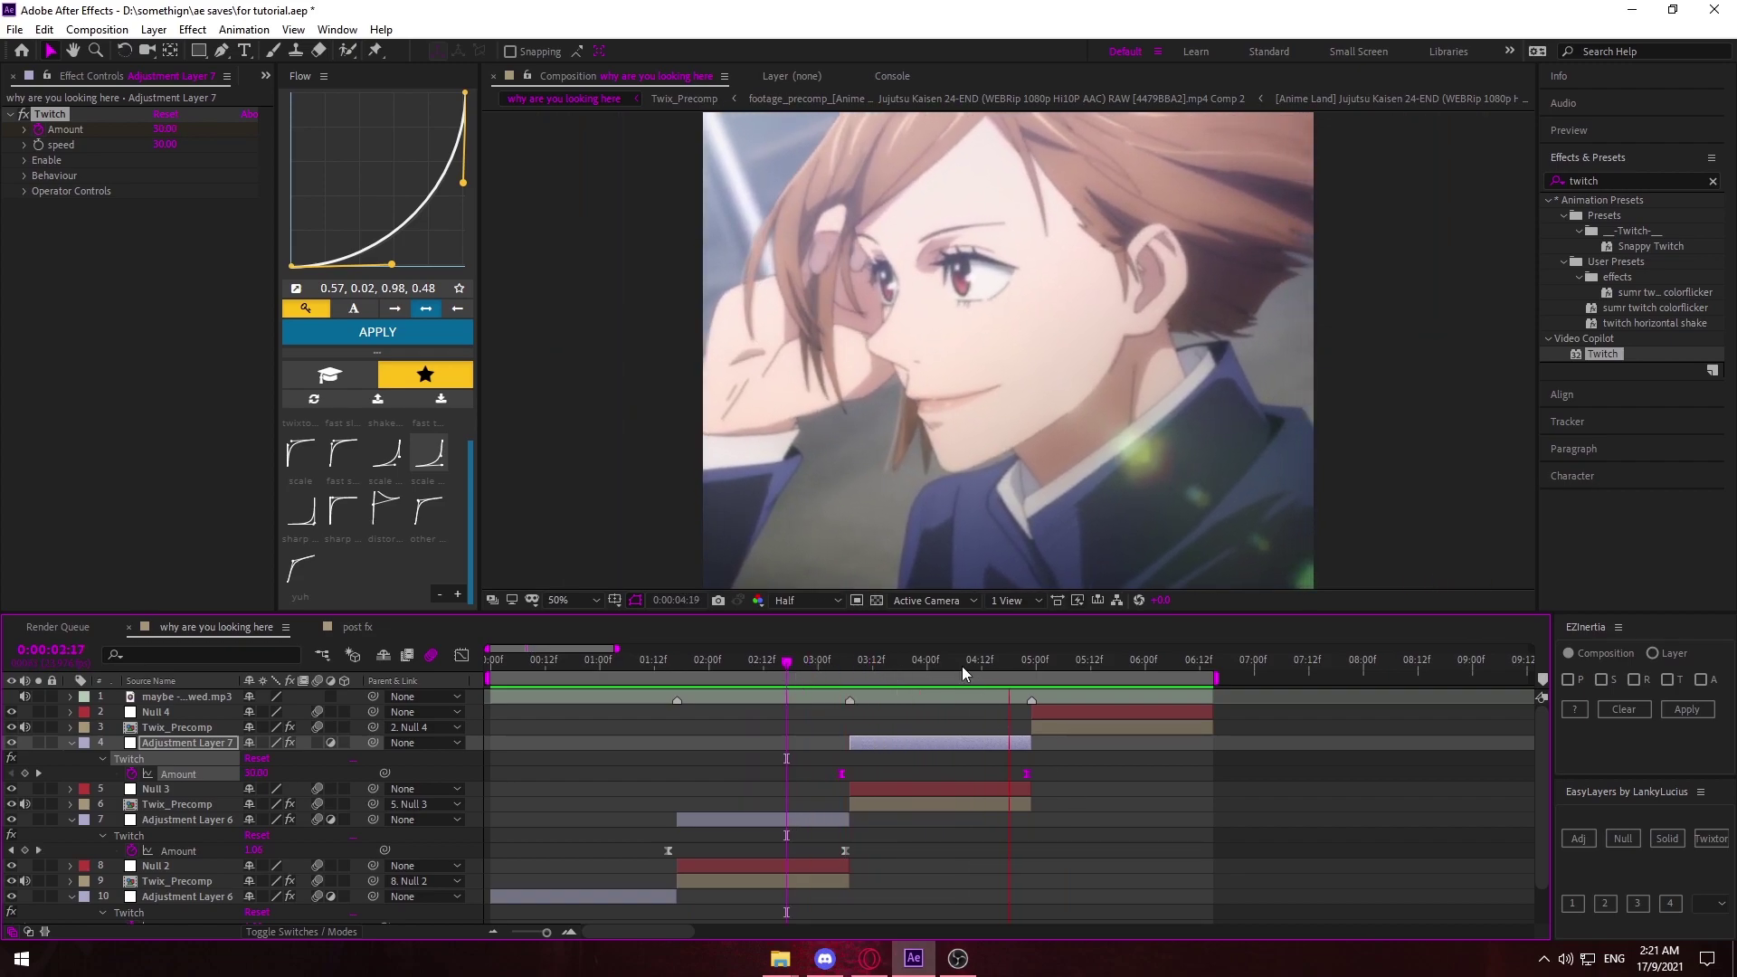
Duplicate the third clip's adjustment layer, place the copy above Null 4 and slide it to start with the fourth clip.
key(ctrl+d)
key(ctrl+z)
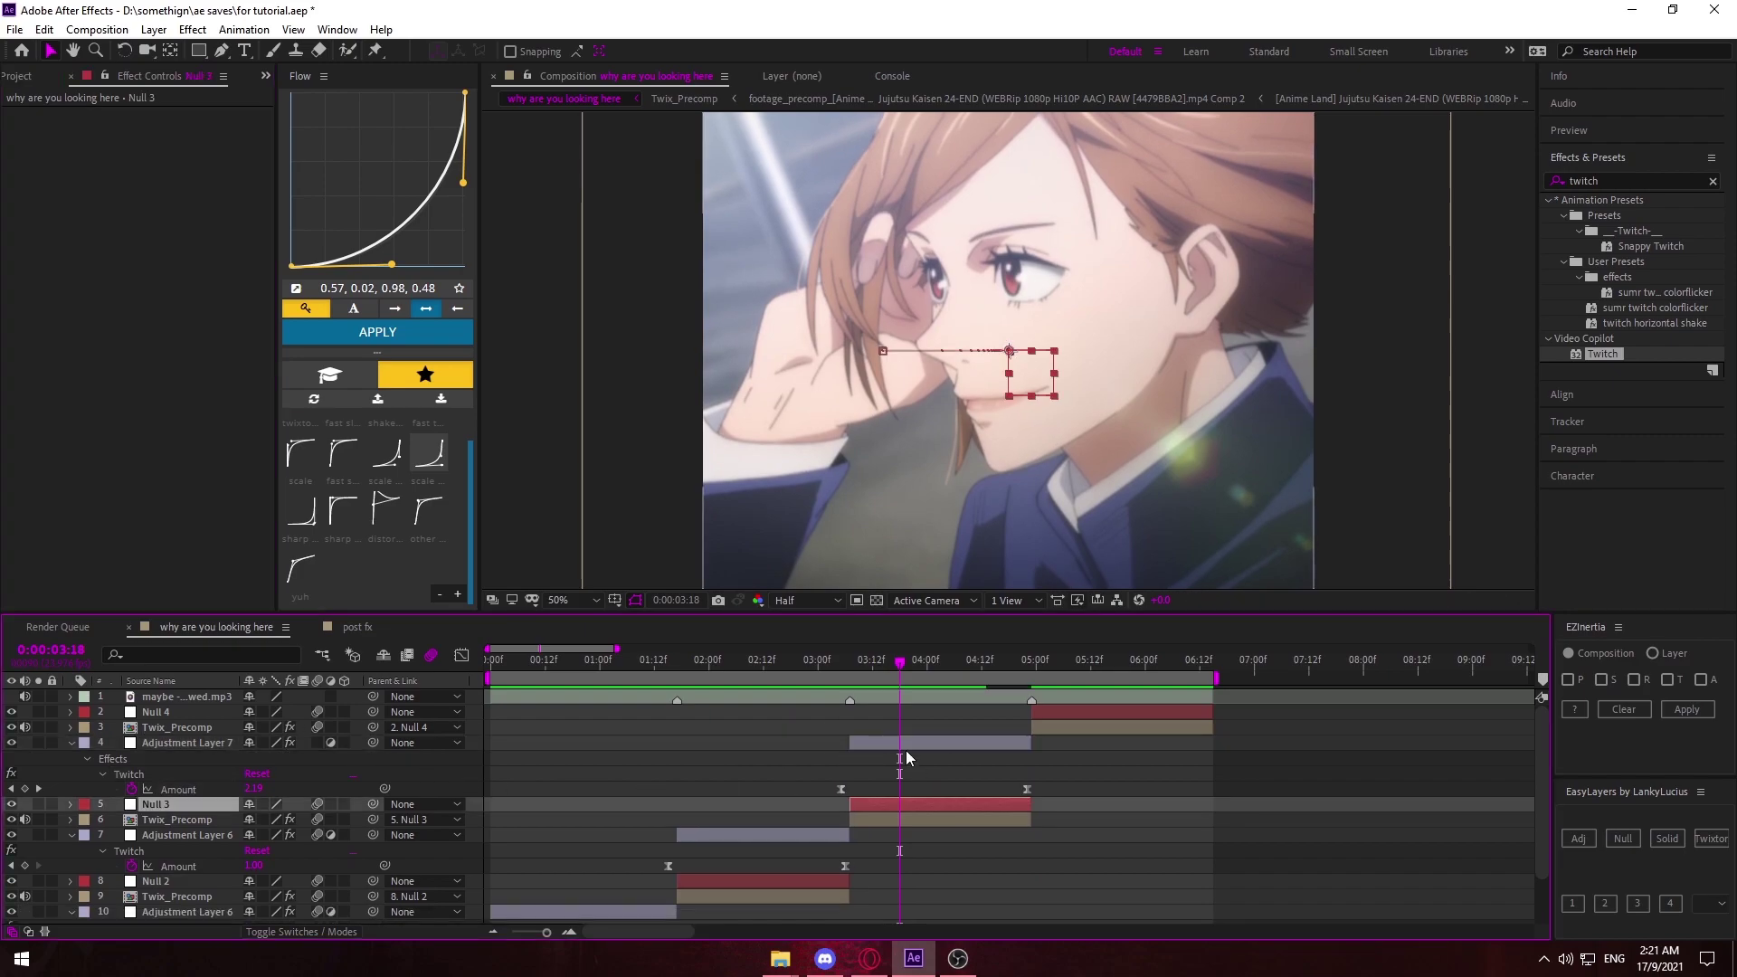
click(905, 743)
key(ctrl+d)
drag(201, 743, 190, 706)
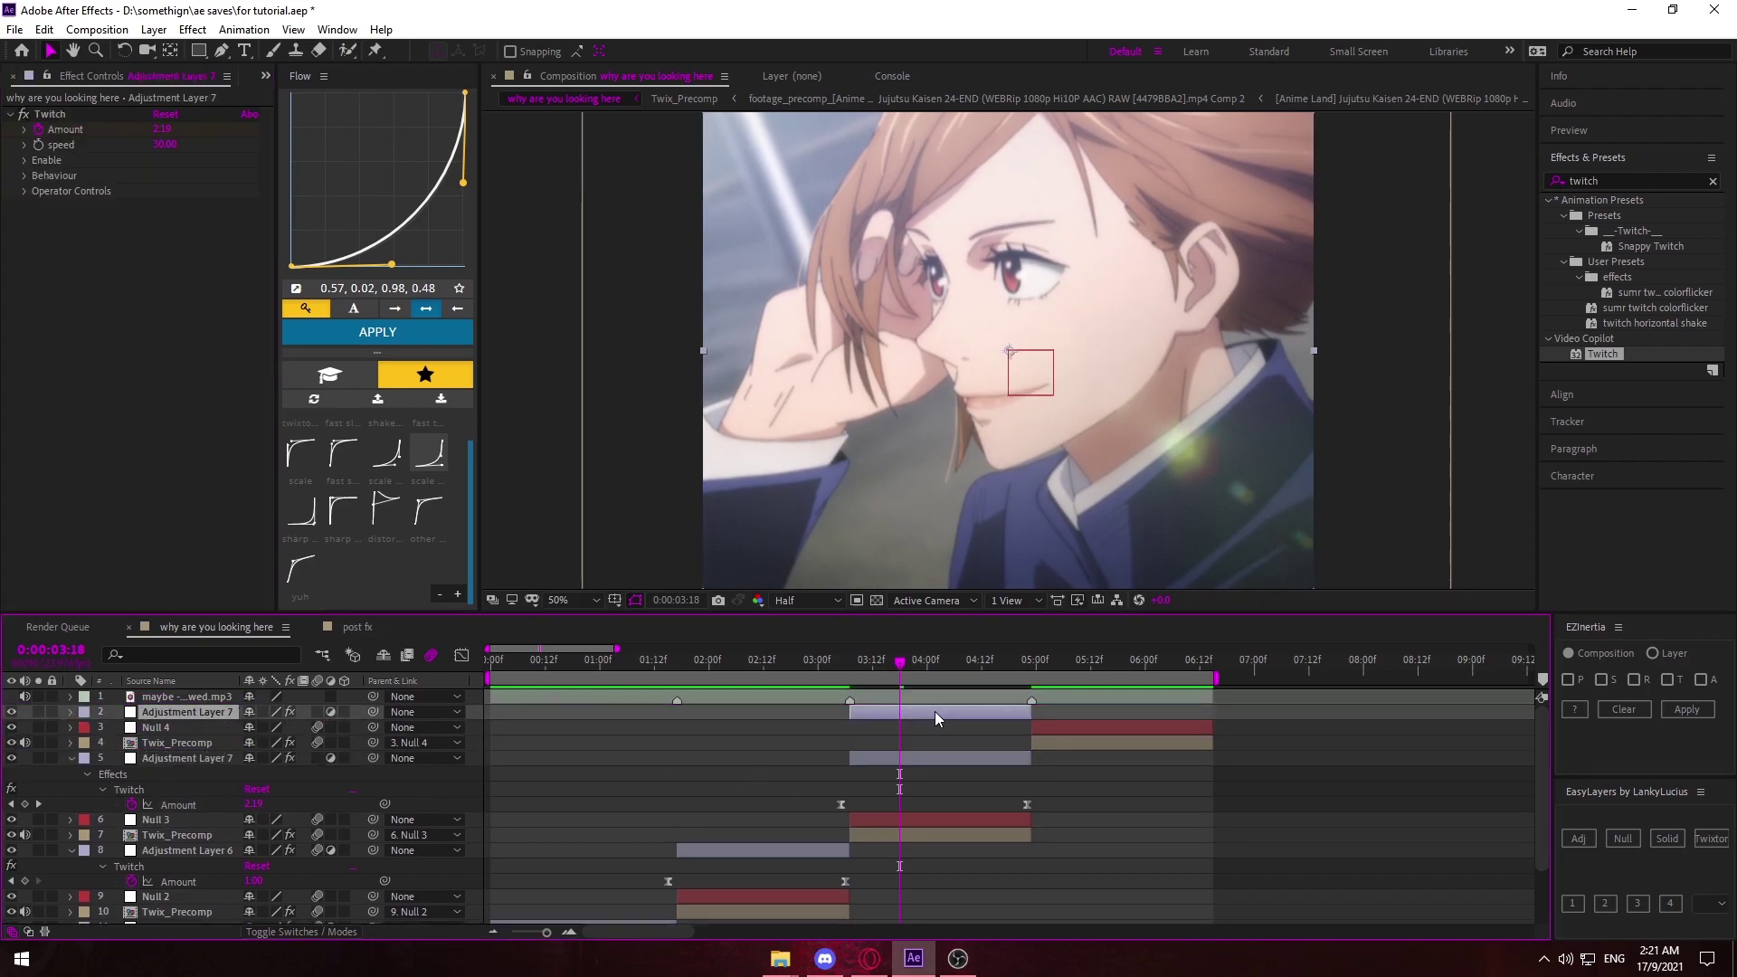
drag(936, 711, 1110, 713)
Play back the whole edit from the first frame and replay the transition into the third clip from 0:00:03:05.
key(Home)
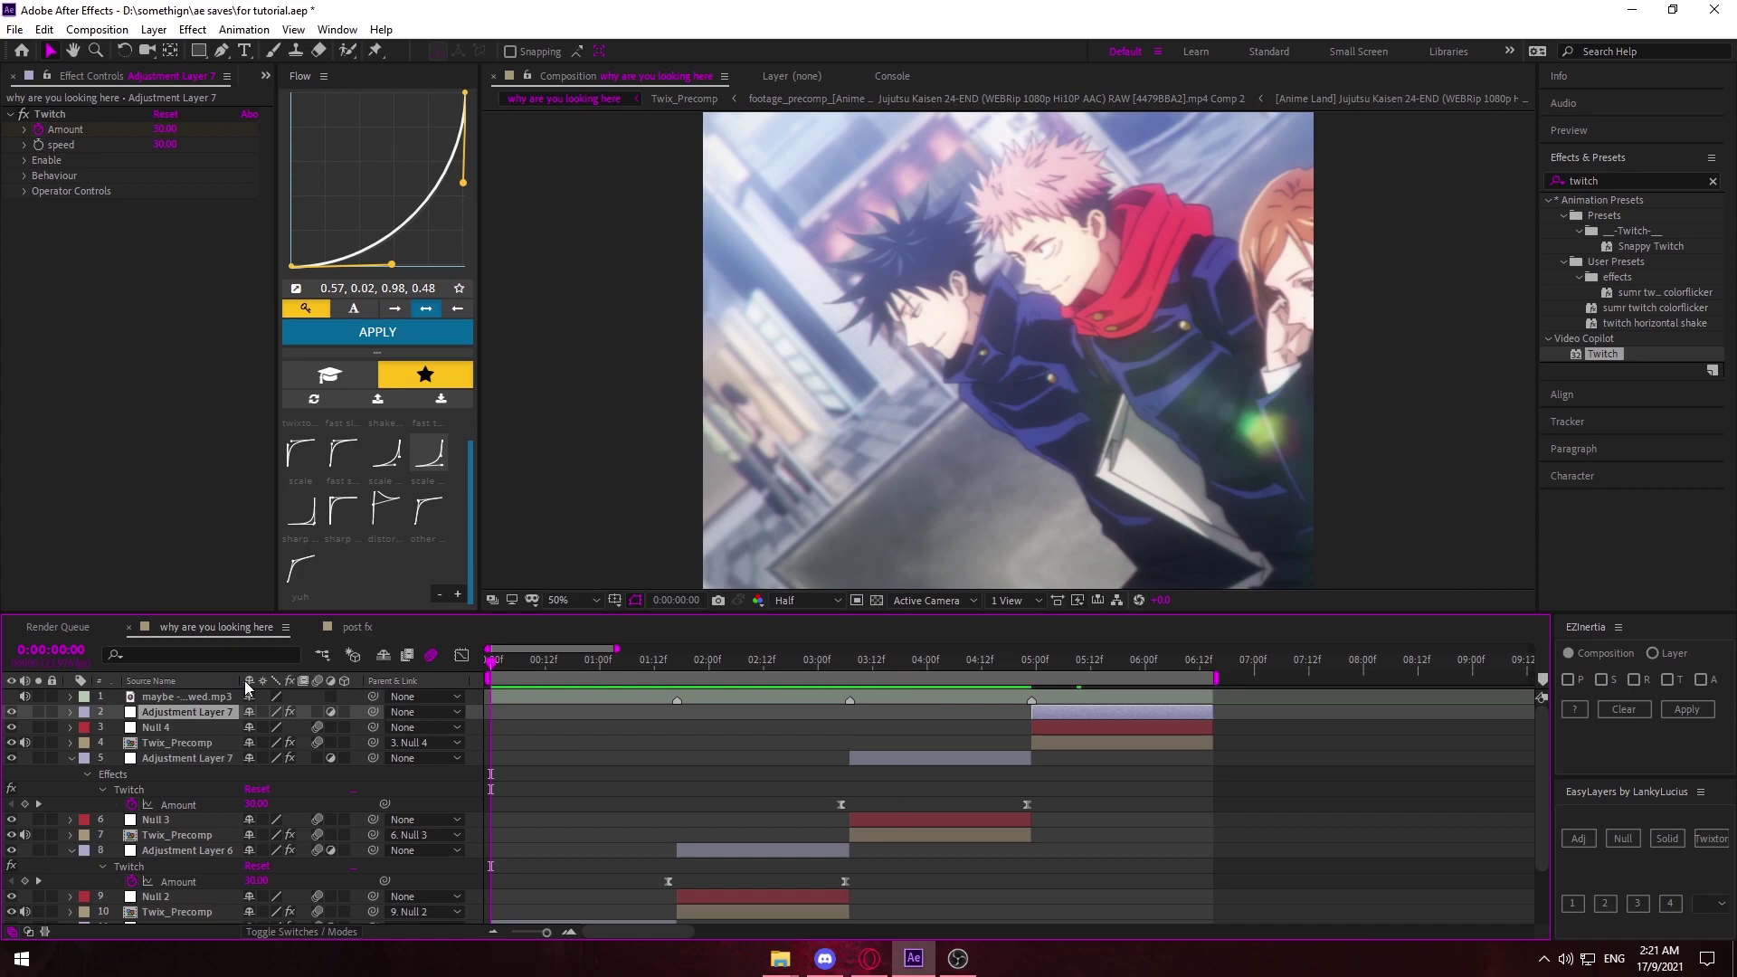
key(space)
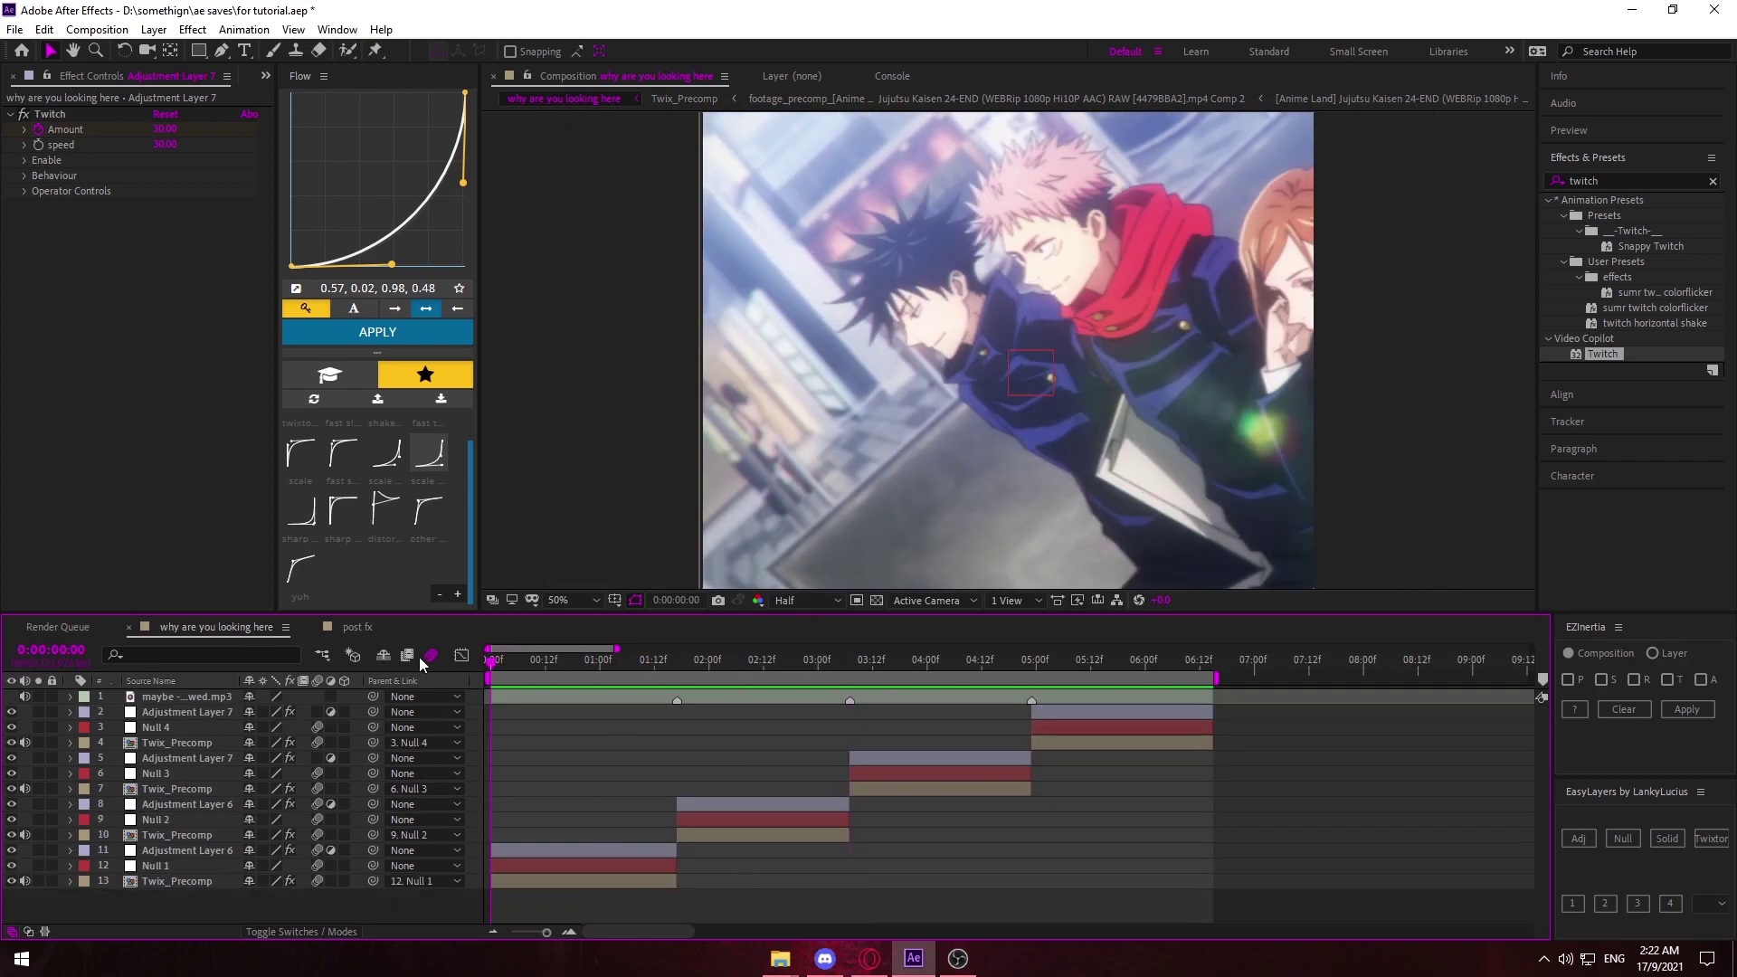
key(space)
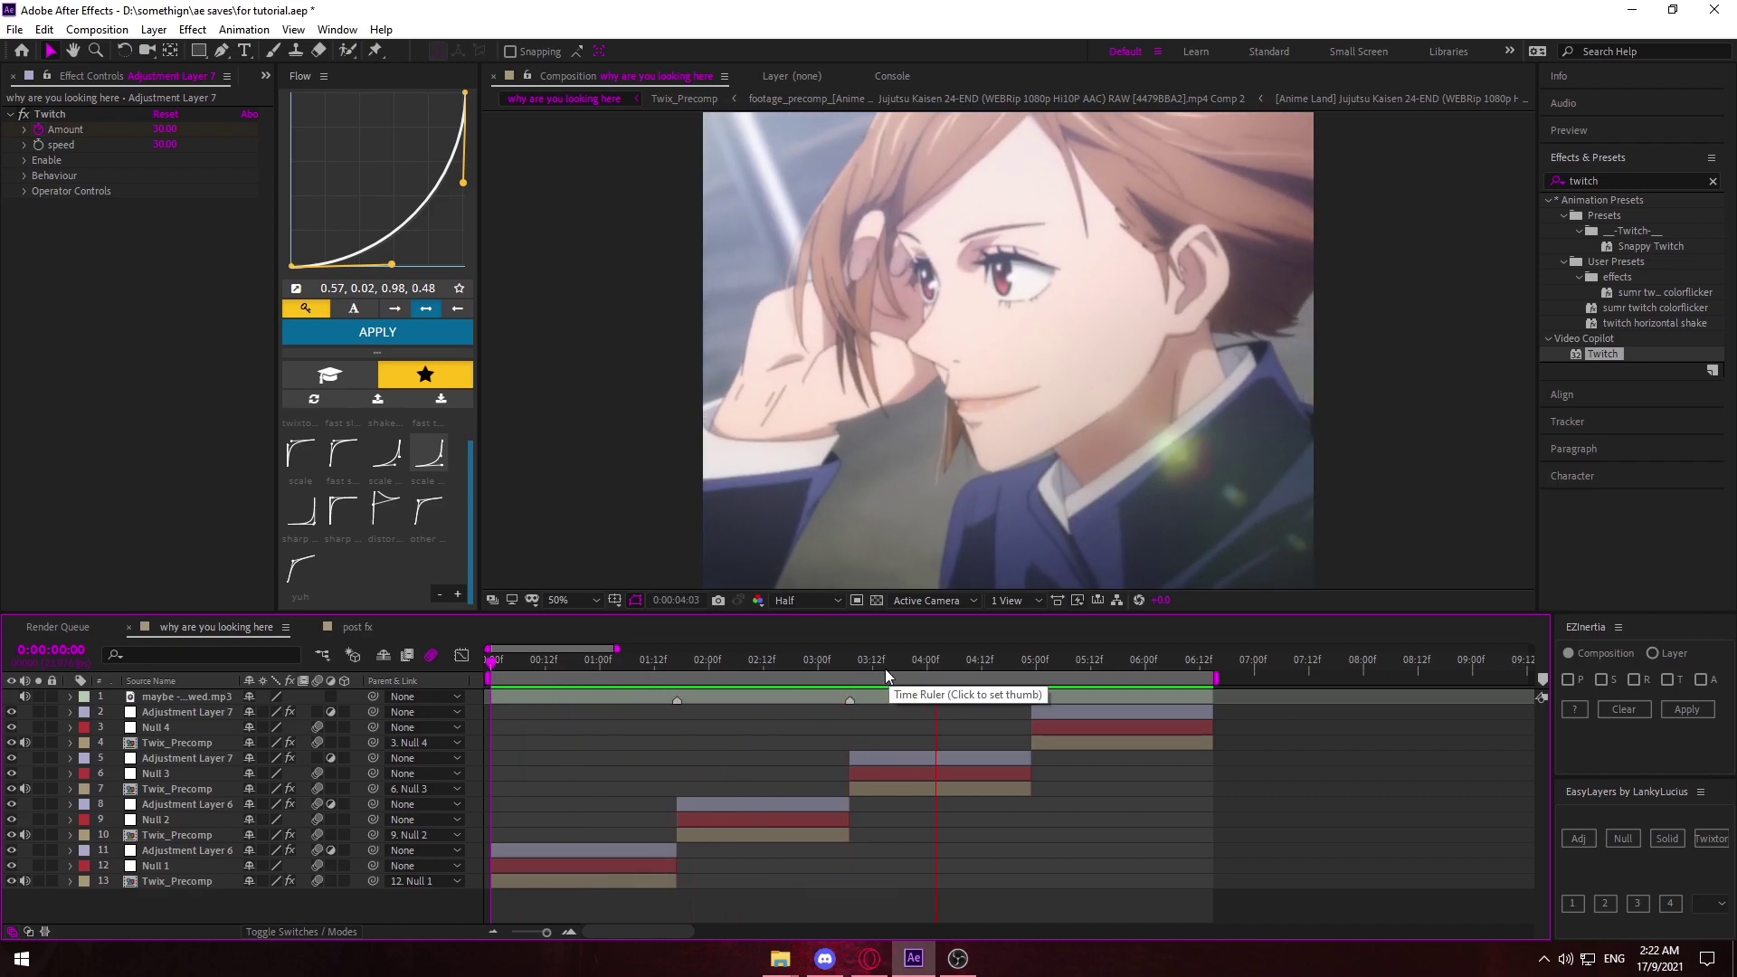
click(854, 673)
click(839, 670)
key(space)
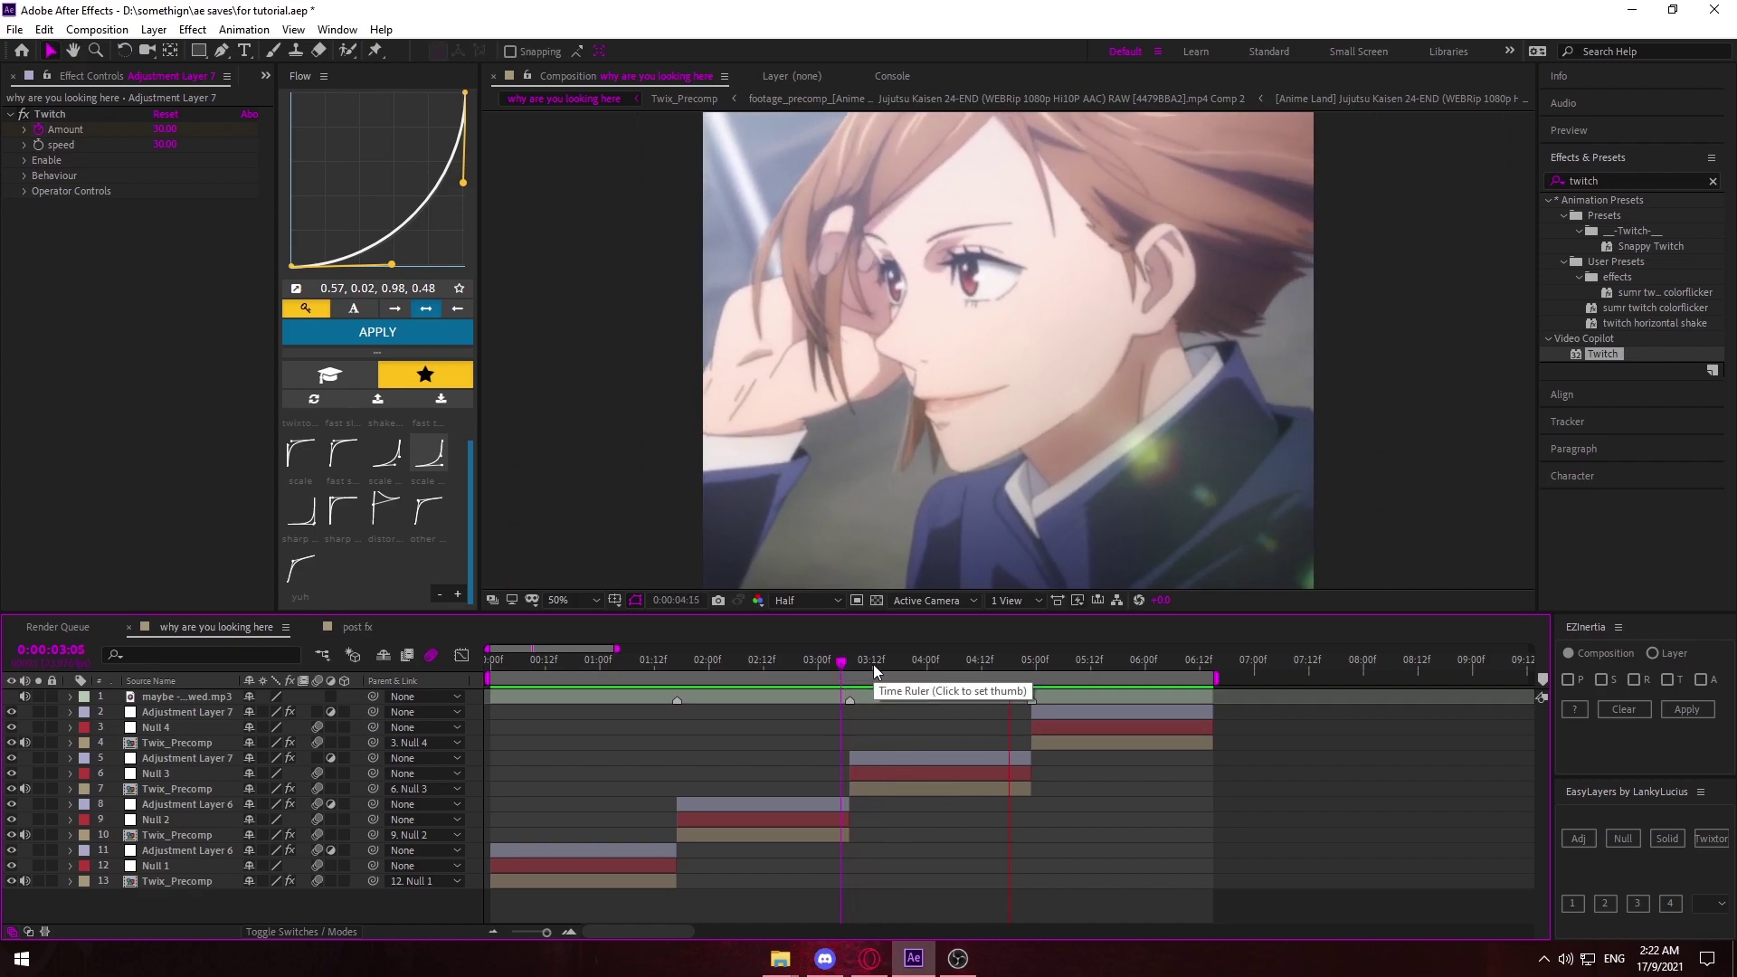
click(872, 664)
Open the post fx composition, play it from the first frame and go to 0:00:01:03 to examine the added effects.
click(356, 628)
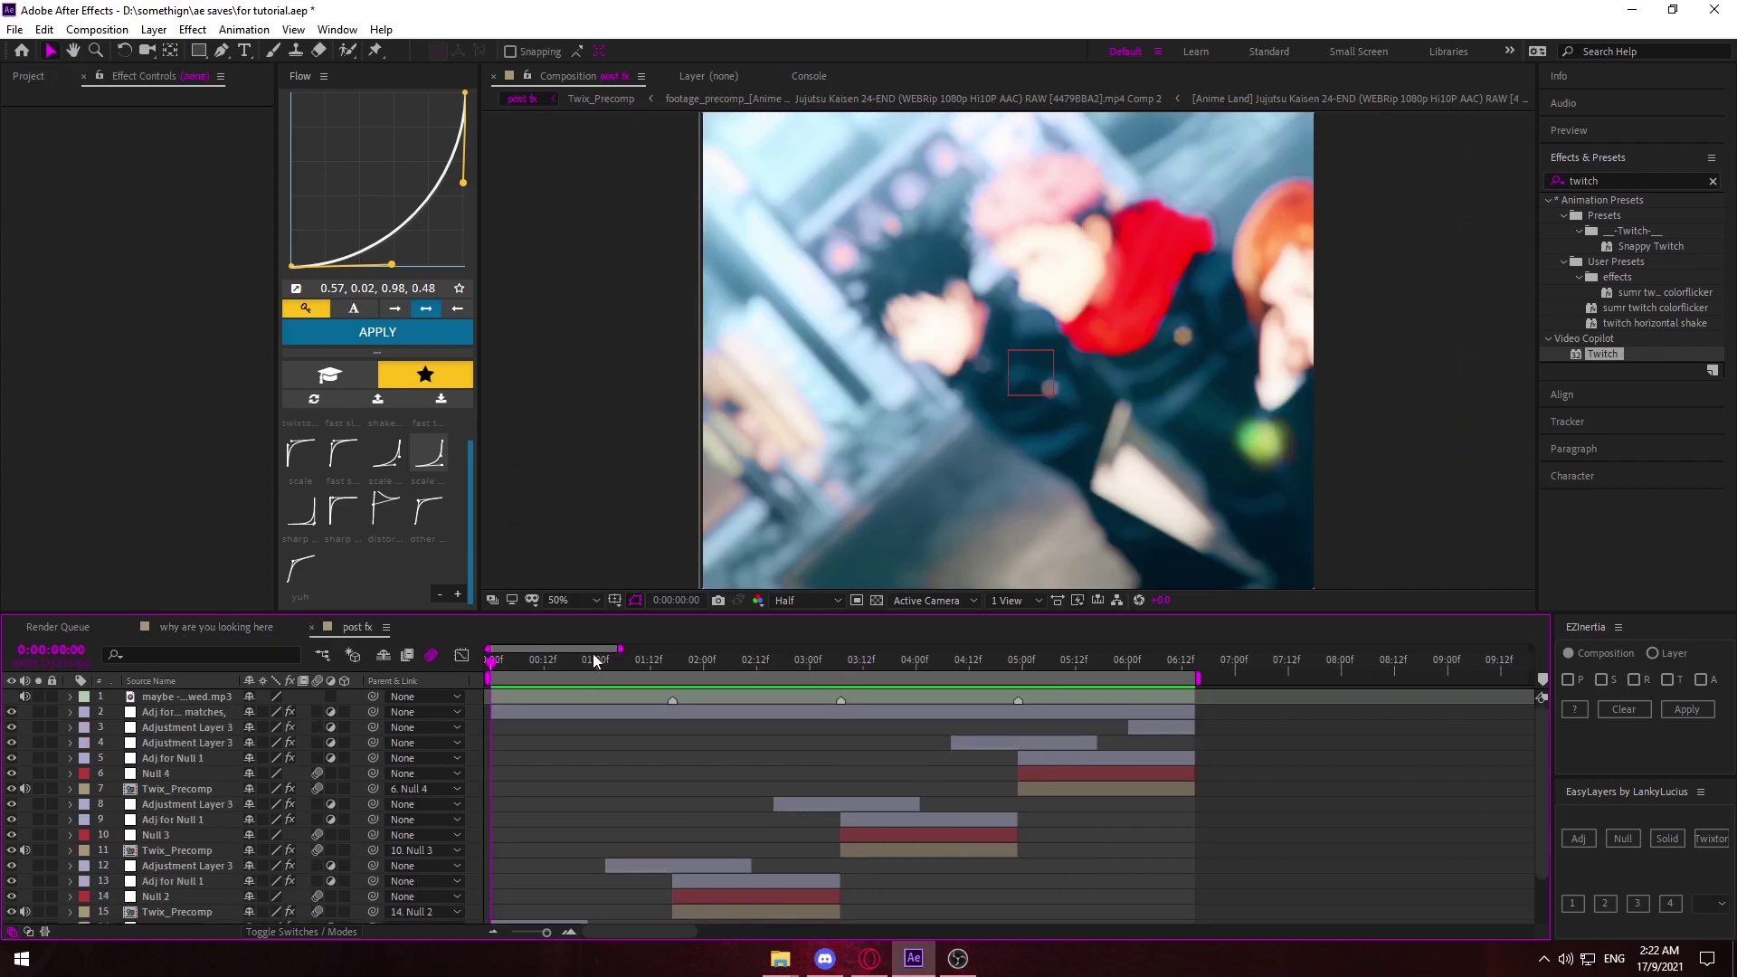
drag(562, 669, 460, 671)
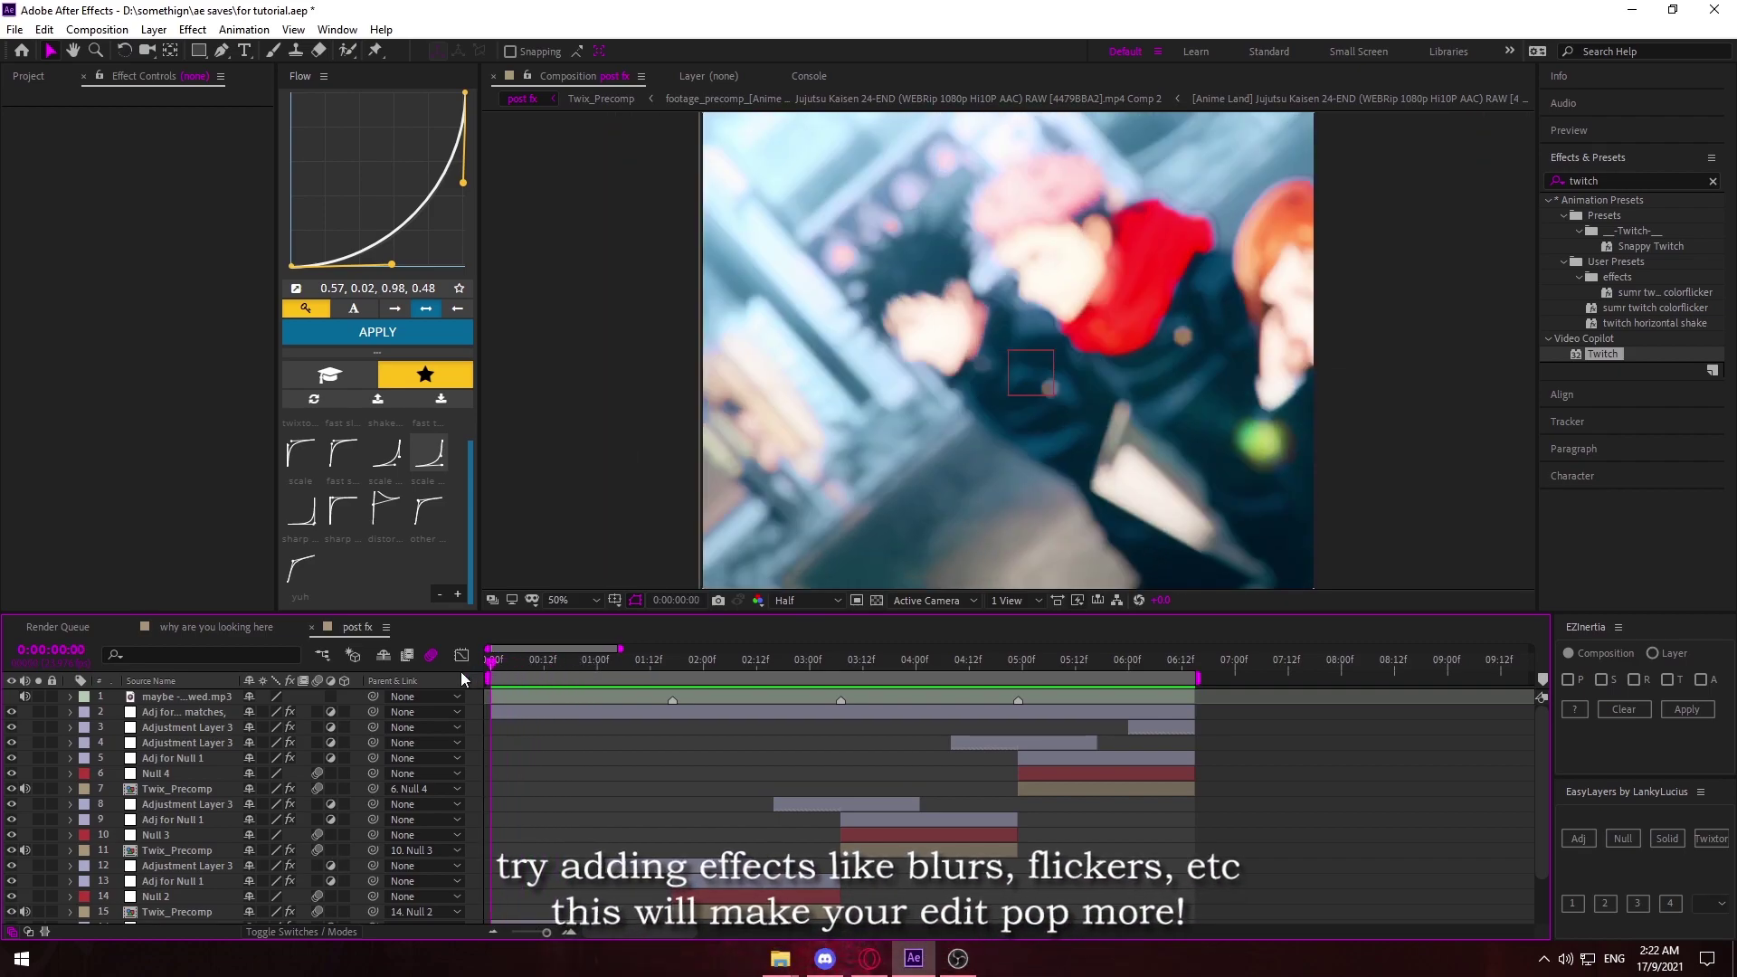
key(space)
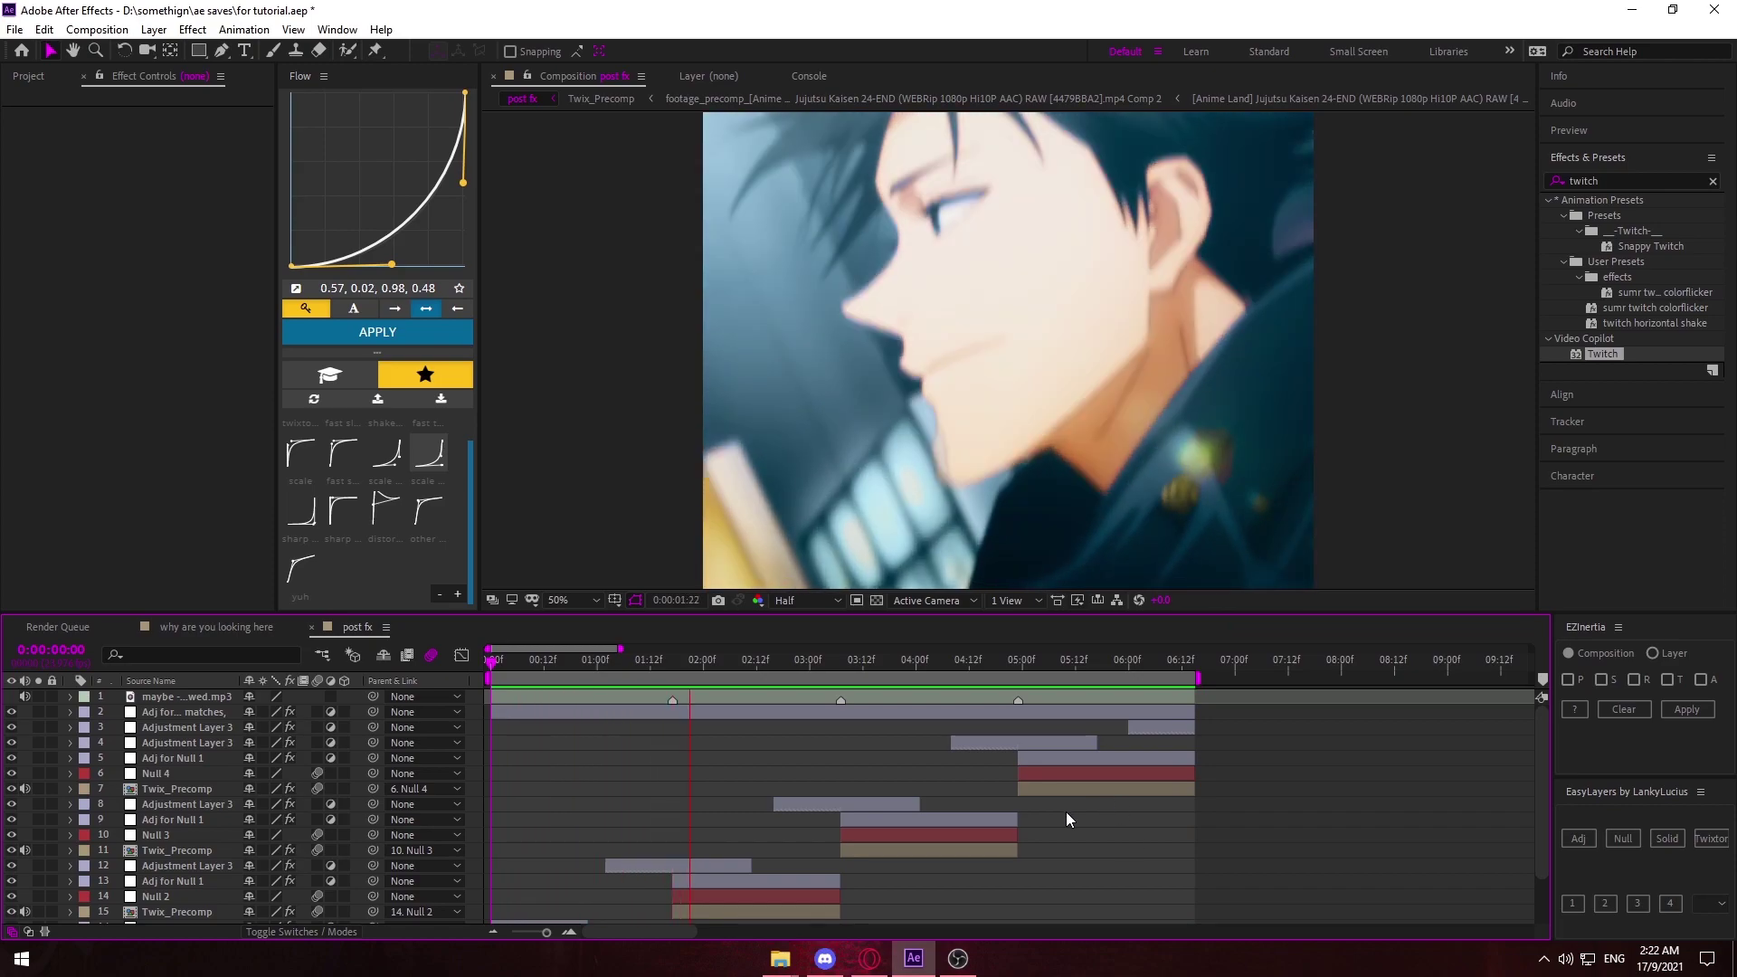
key(space)
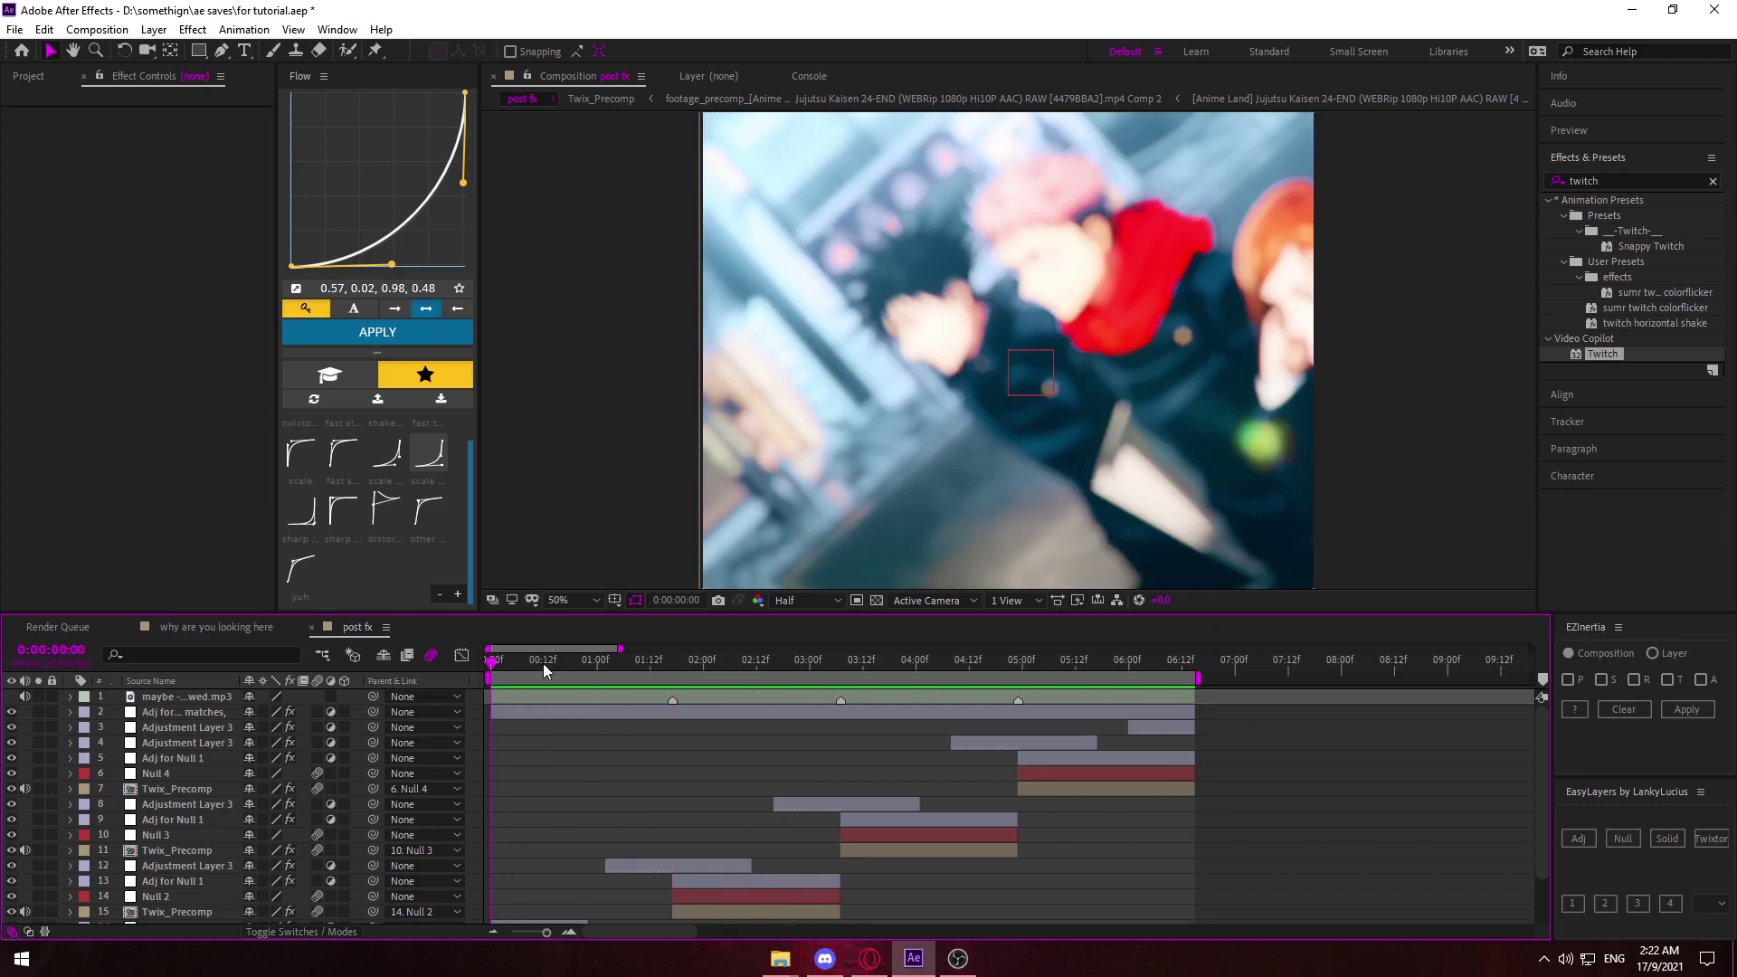
click(610, 671)
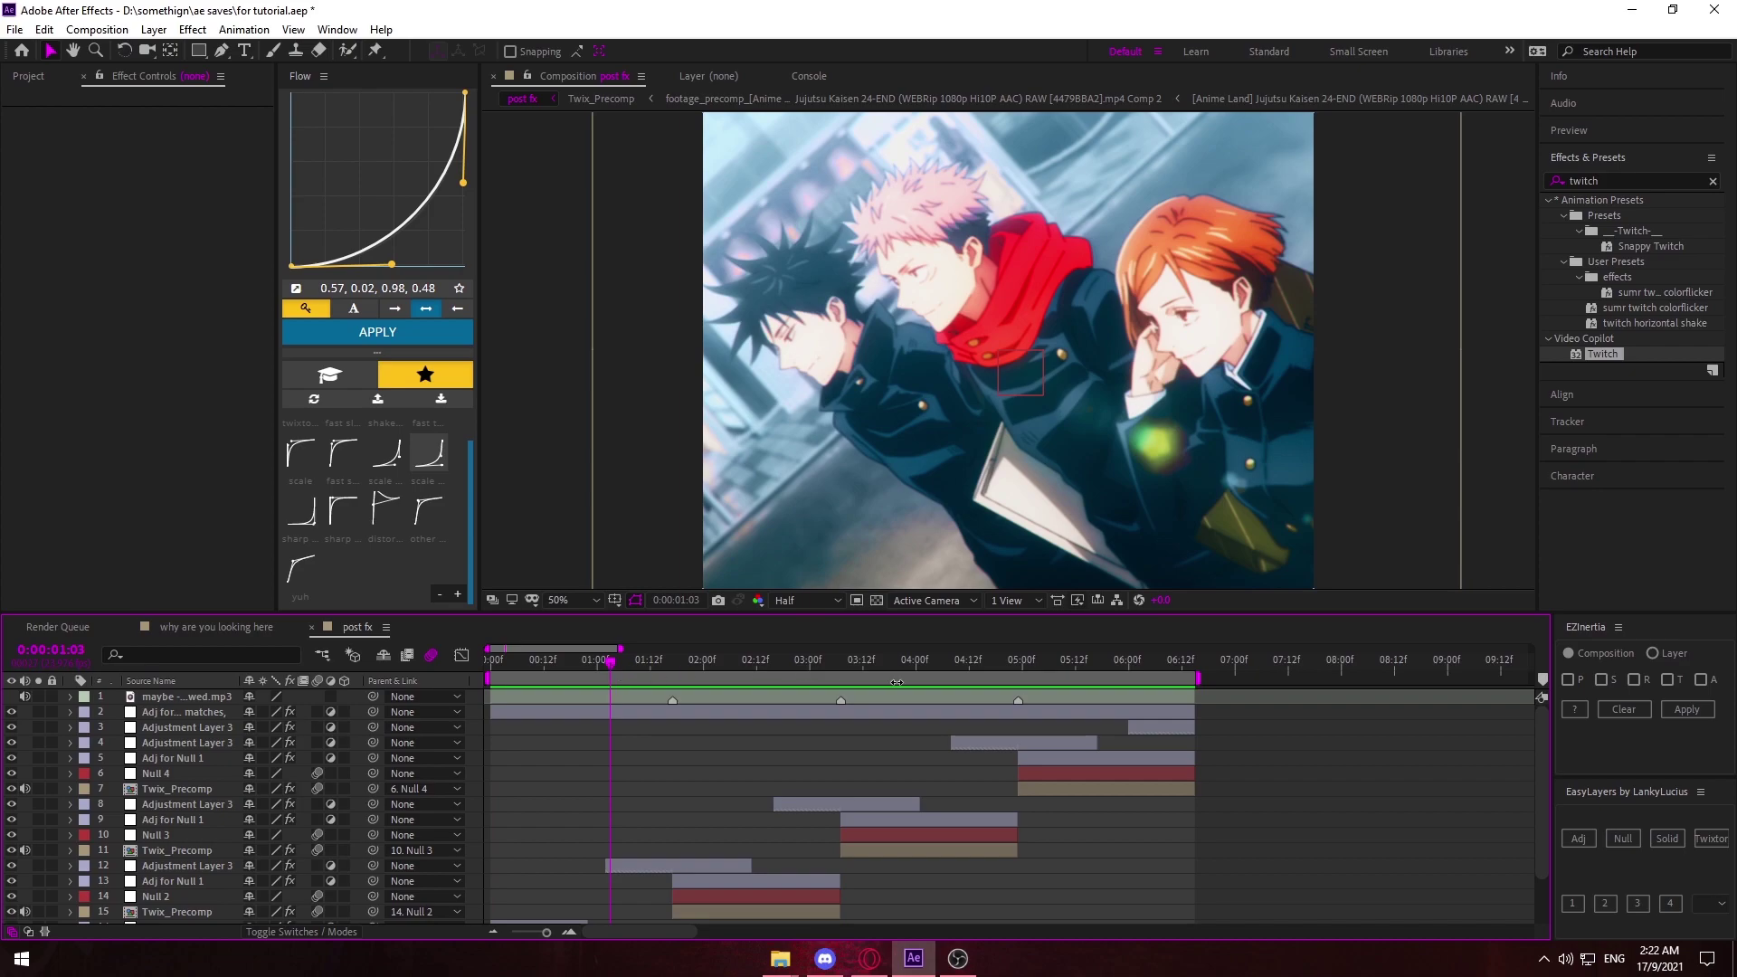